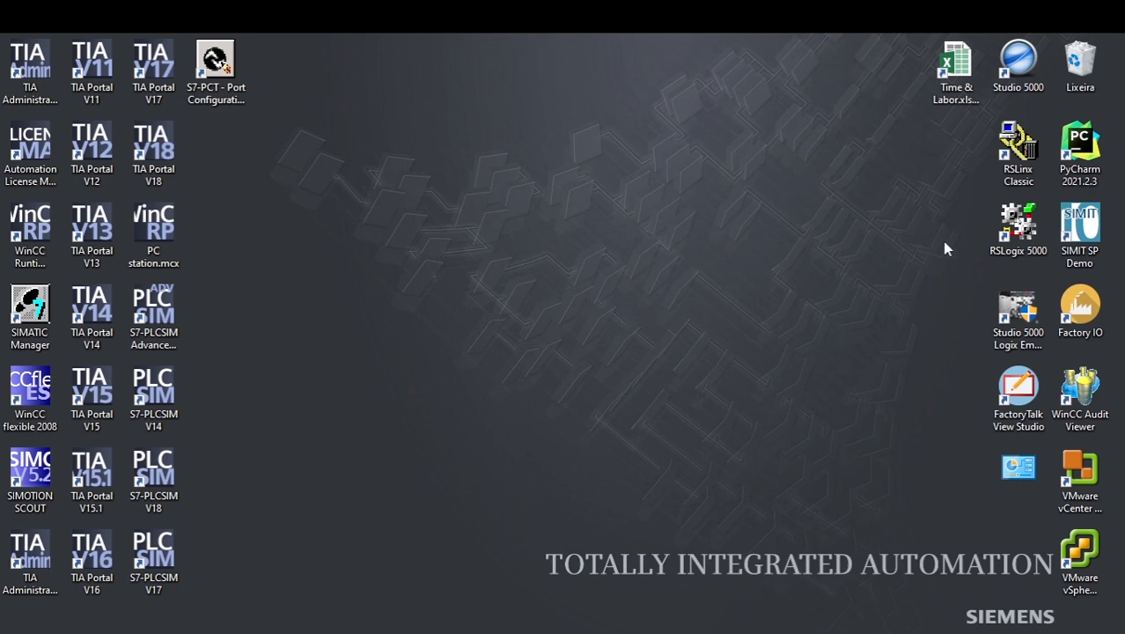
Step: Move the RSLinx Classic, RSLogix 5000 and Studio 5000 Logix Emulate shortcuts to the middle of the desktop
{"action": "left_click_drag", "start_coordinate": [1019, 151], "coordinate": [464, 268]}
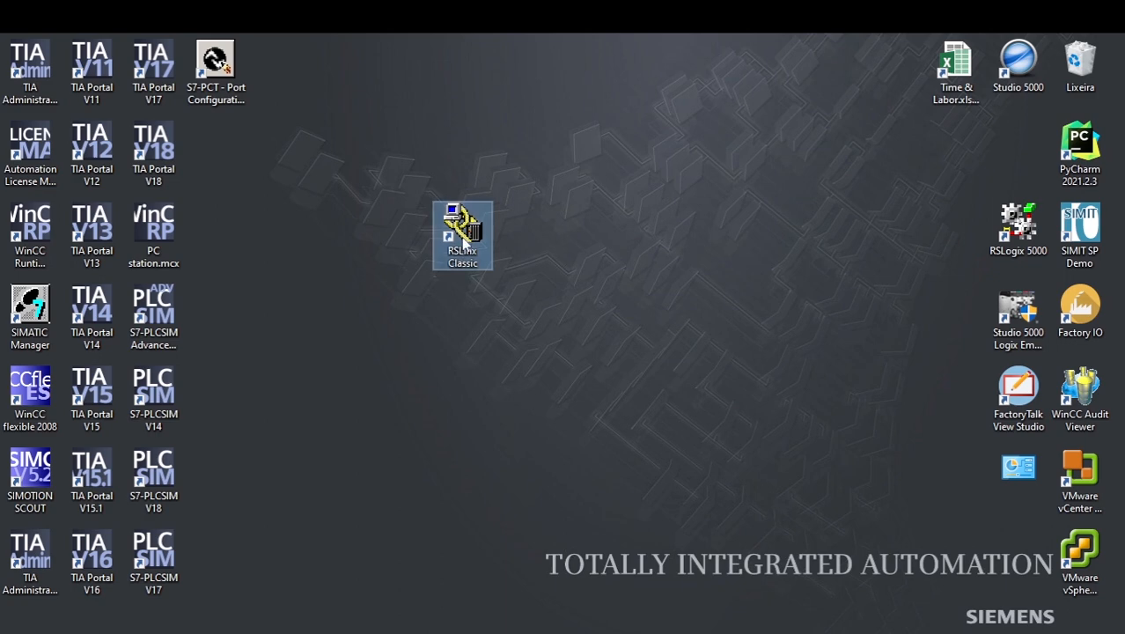
{"action": "left_click_drag", "start_coordinate": [465, 240], "coordinate": [588, 338]}
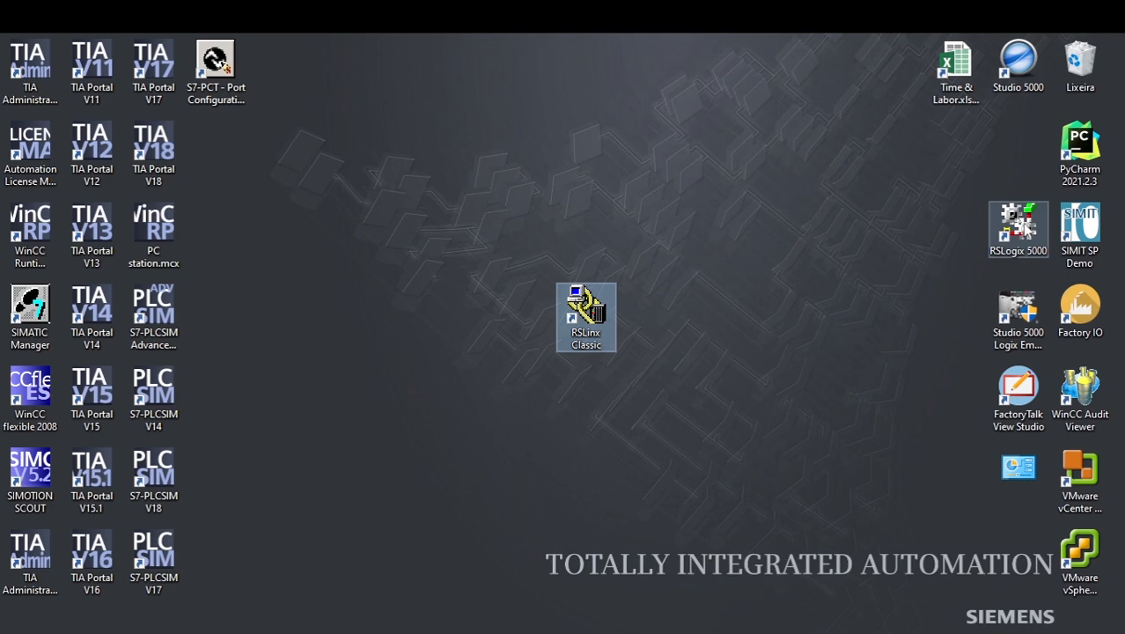
{"action": "left_click_drag", "start_coordinate": [1020, 227], "coordinate": [660, 248]}
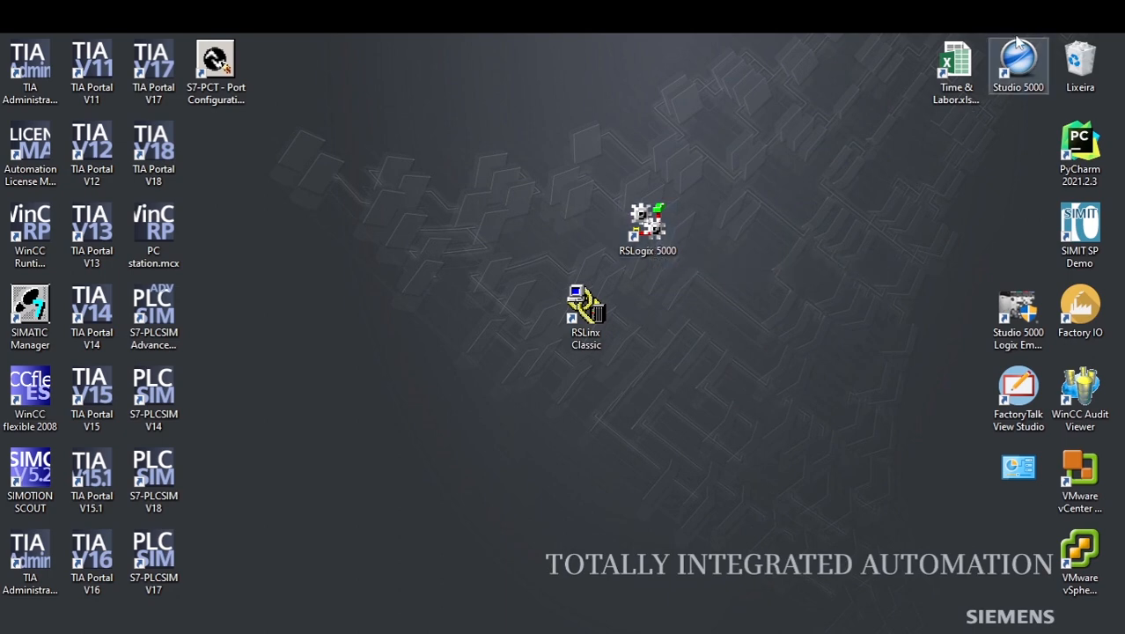
{"action": "left_click_drag", "start_coordinate": [1019, 62], "coordinate": [473, 212]}
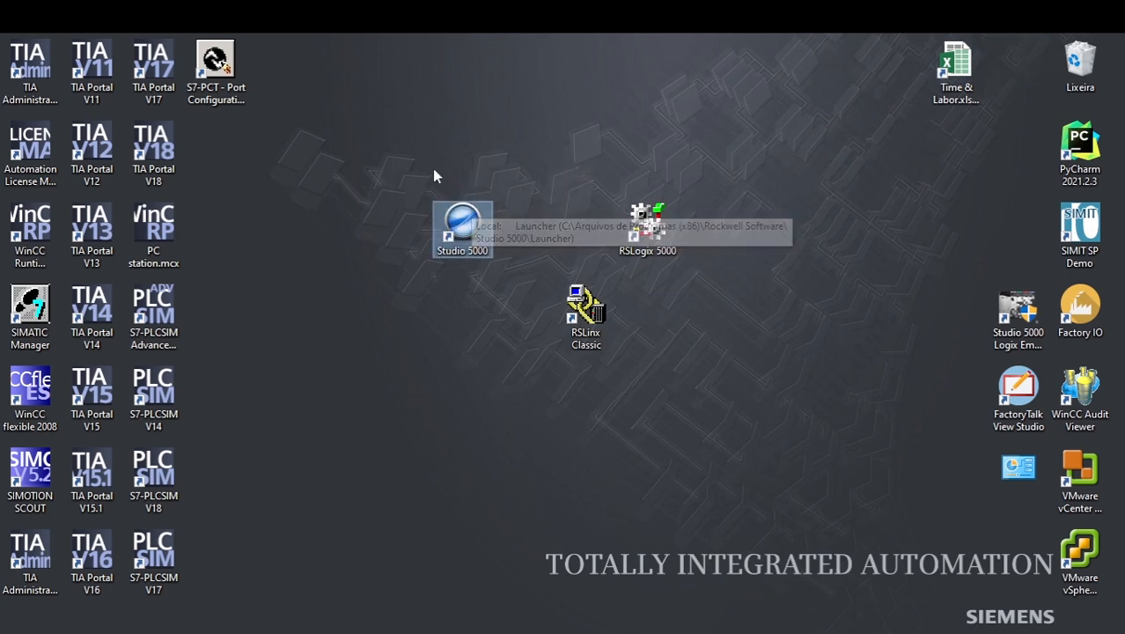
{"action": "left_click_drag", "start_coordinate": [467, 221], "coordinate": [1014, 67]}
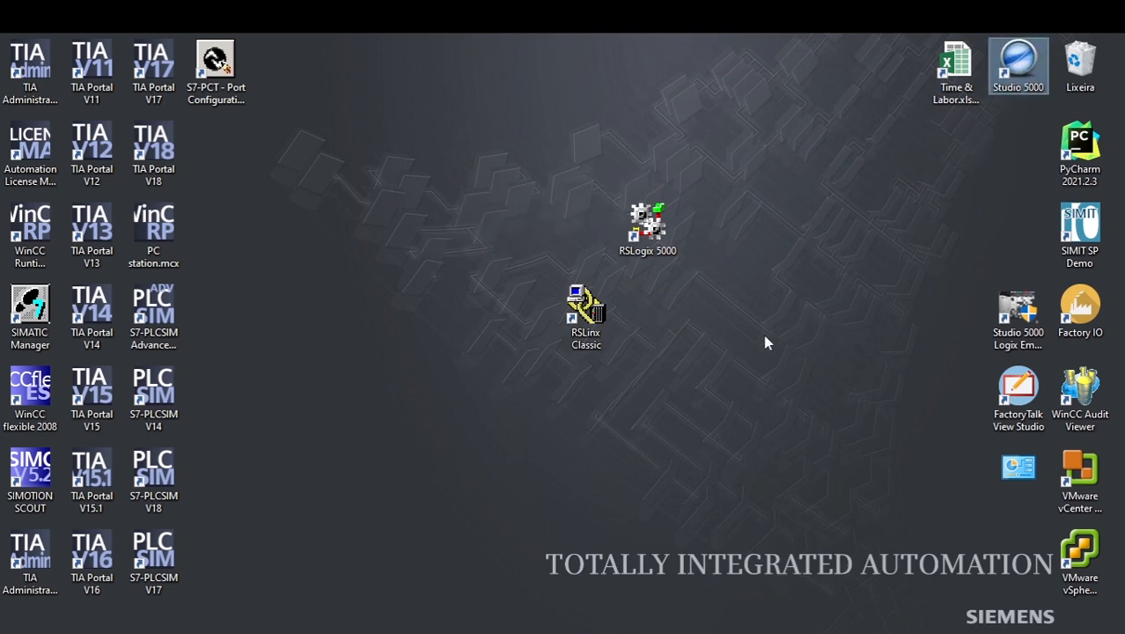
{"action": "left_click", "coordinate": [640, 228]}
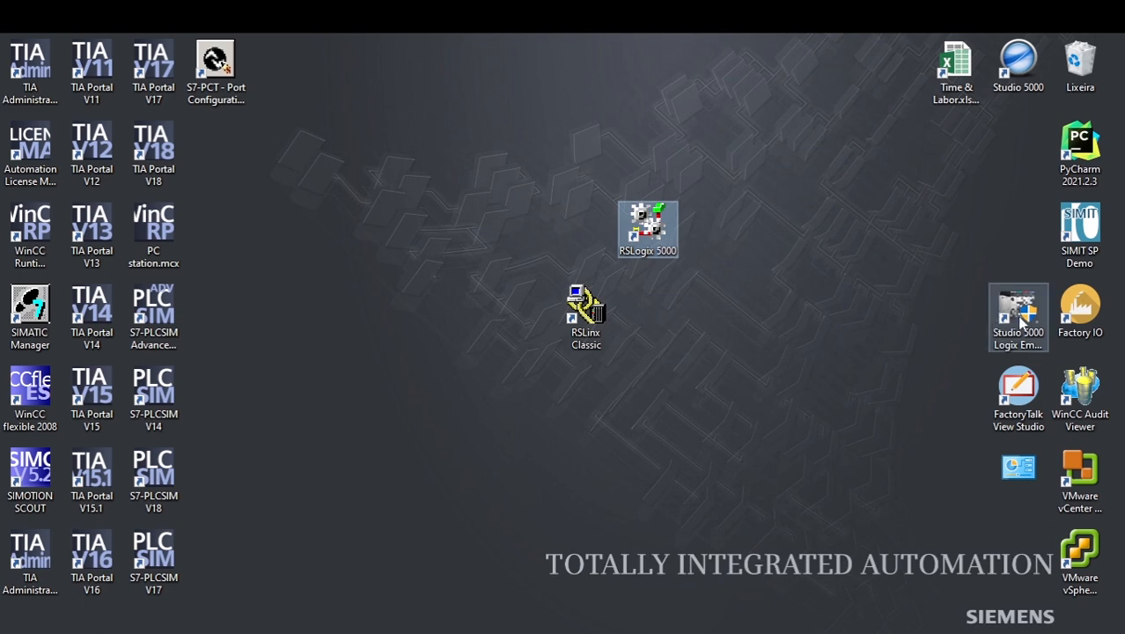
{"action": "left_click_drag", "start_coordinate": [1017, 315], "coordinate": [500, 237]}
{"action": "left_click", "coordinate": [702, 312]}
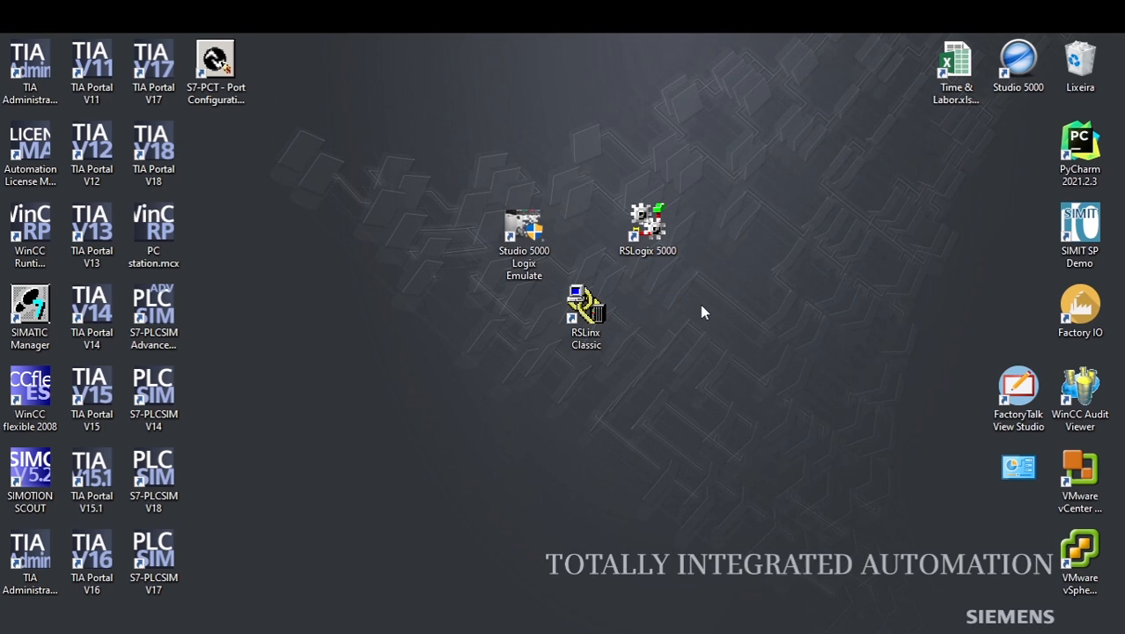
Step: Spread the three Rockwell shortcuts into a triangle, with RSLinx Classic below and between Logix Emulate and RSLogix 5000
{"action": "left_click_drag", "start_coordinate": [651, 230], "coordinate": [643, 245]}
{"action": "left_click", "coordinate": [681, 329]}
{"action": "left_click_drag", "start_coordinate": [648, 227], "coordinate": [685, 268]}
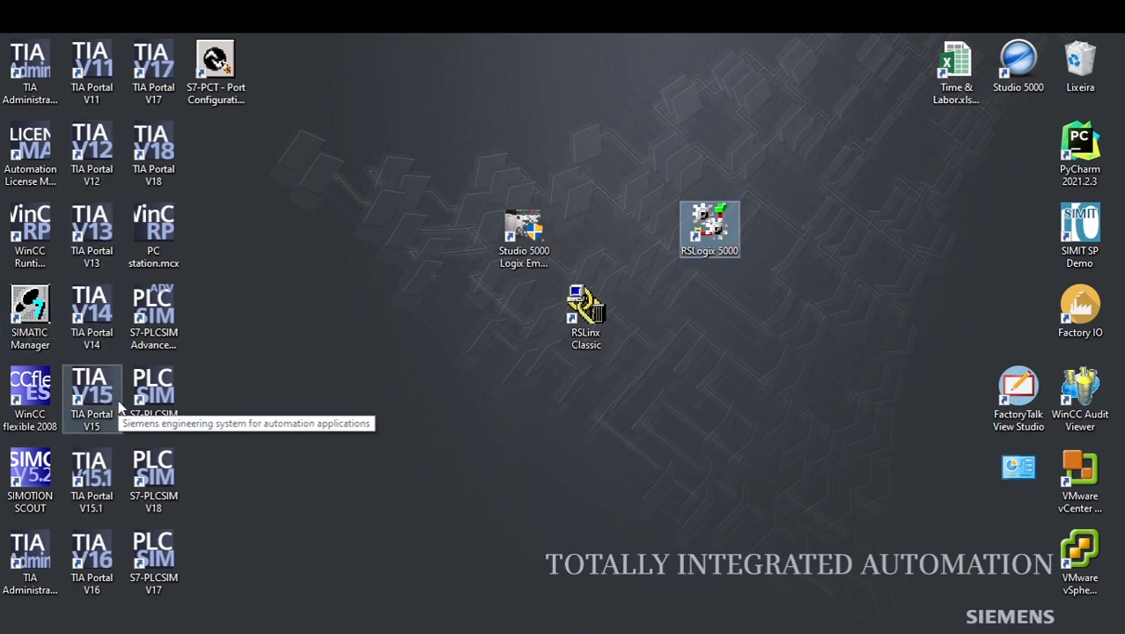
{"action": "left_click_drag", "start_coordinate": [706, 242], "coordinate": [700, 168]}
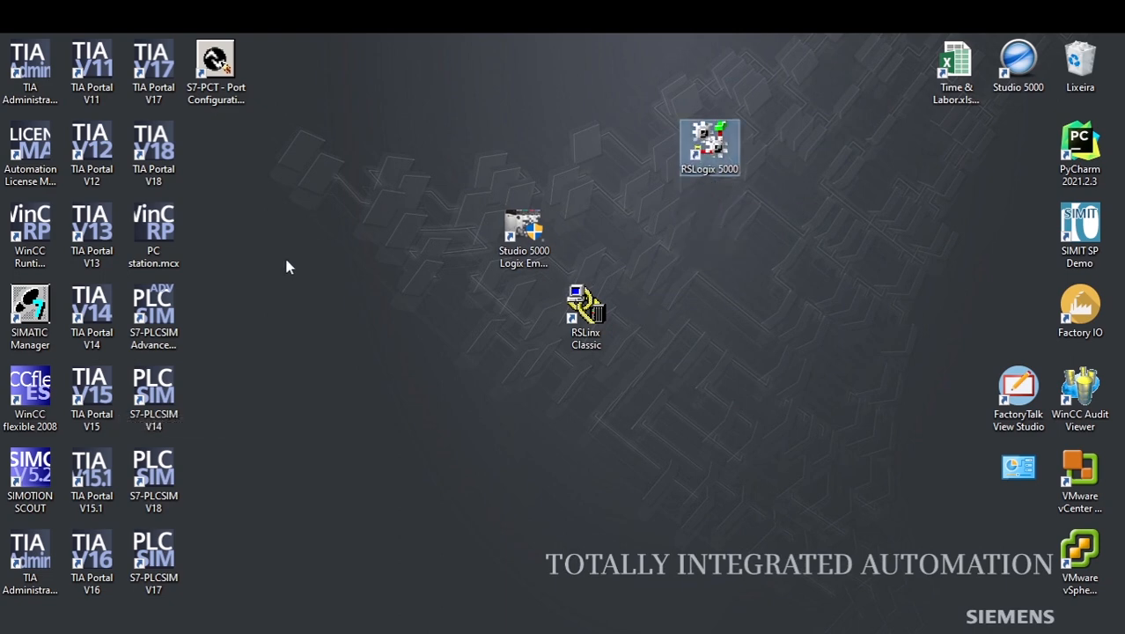
{"action": "mouse_move", "coordinate": [30, 325]}
{"action": "left_mouse_down"}
{"action": "mouse_move", "coordinate": [396, 247]}
{"action": "mouse_move", "coordinate": [647, 163]}
{"action": "mouse_move", "coordinate": [128, 264]}
{"action": "mouse_move", "coordinate": [36, 330]}
{"action": "left_mouse_up"}
{"action": "left_click", "coordinate": [320, 346]}
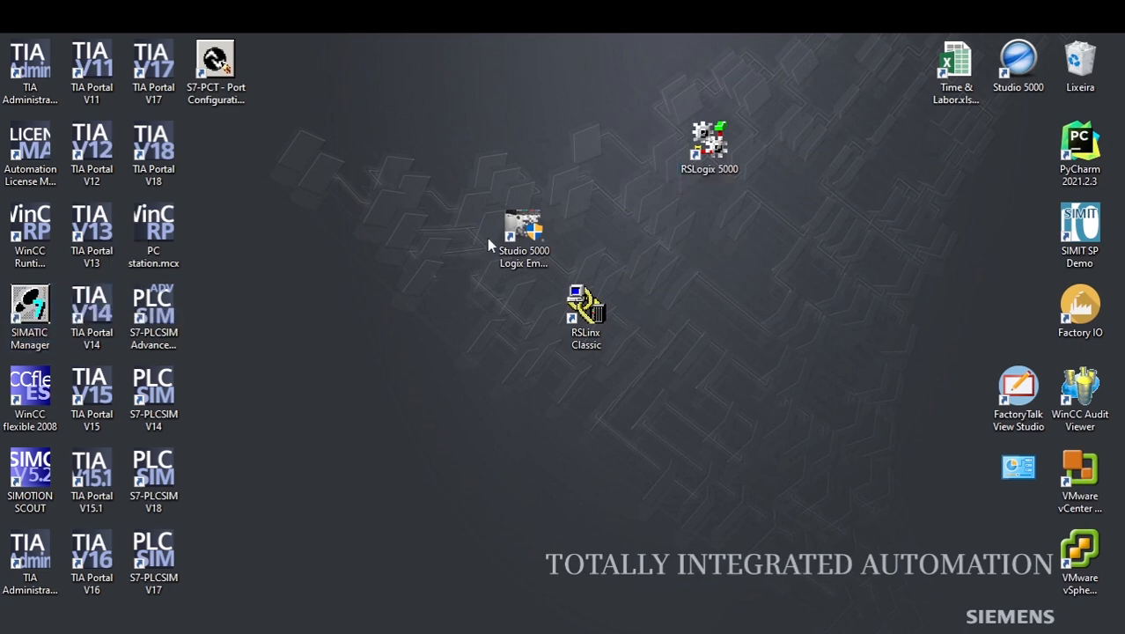
{"action": "left_click_drag", "start_coordinate": [533, 226], "coordinate": [475, 173]}
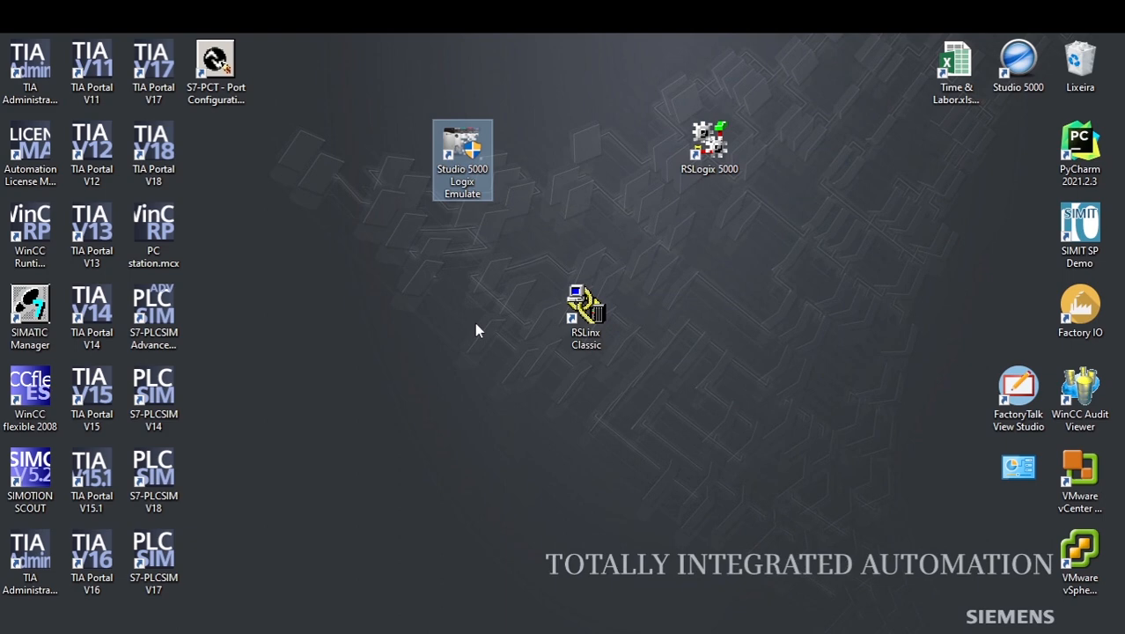
{"action": "mouse_move", "coordinate": [153, 563]}
{"action": "left_mouse_down"}
{"action": "mouse_move", "coordinate": [347, 462]}
{"action": "mouse_move", "coordinate": [524, 158]}
{"action": "mouse_move", "coordinate": [155, 568]}
{"action": "left_mouse_up"}
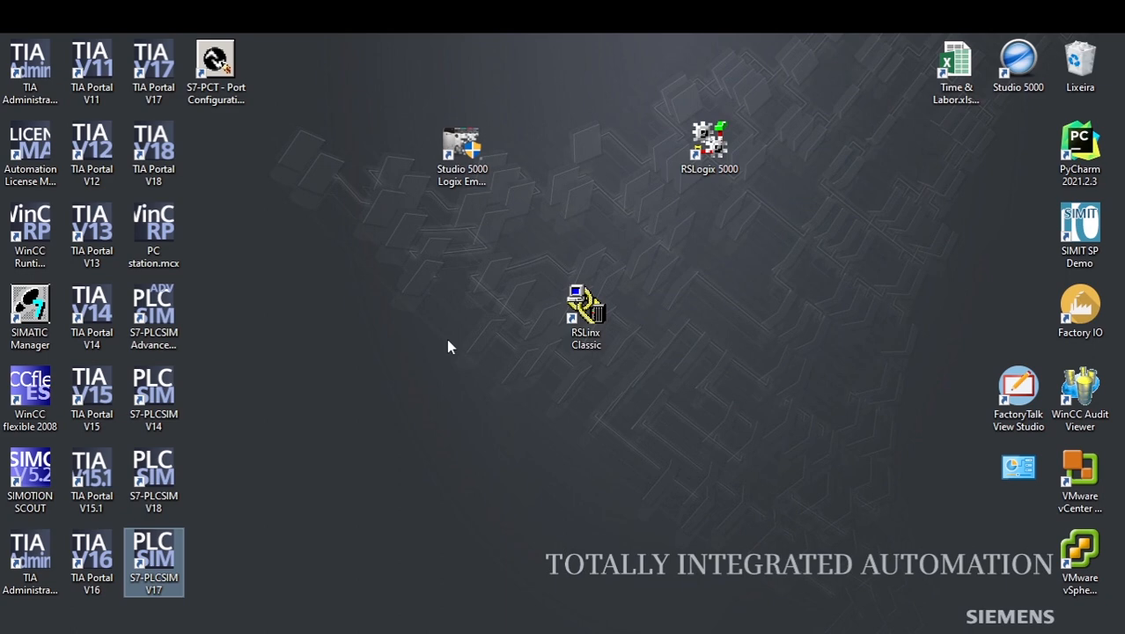
{"action": "left_click_drag", "start_coordinate": [581, 315], "coordinate": [578, 232]}
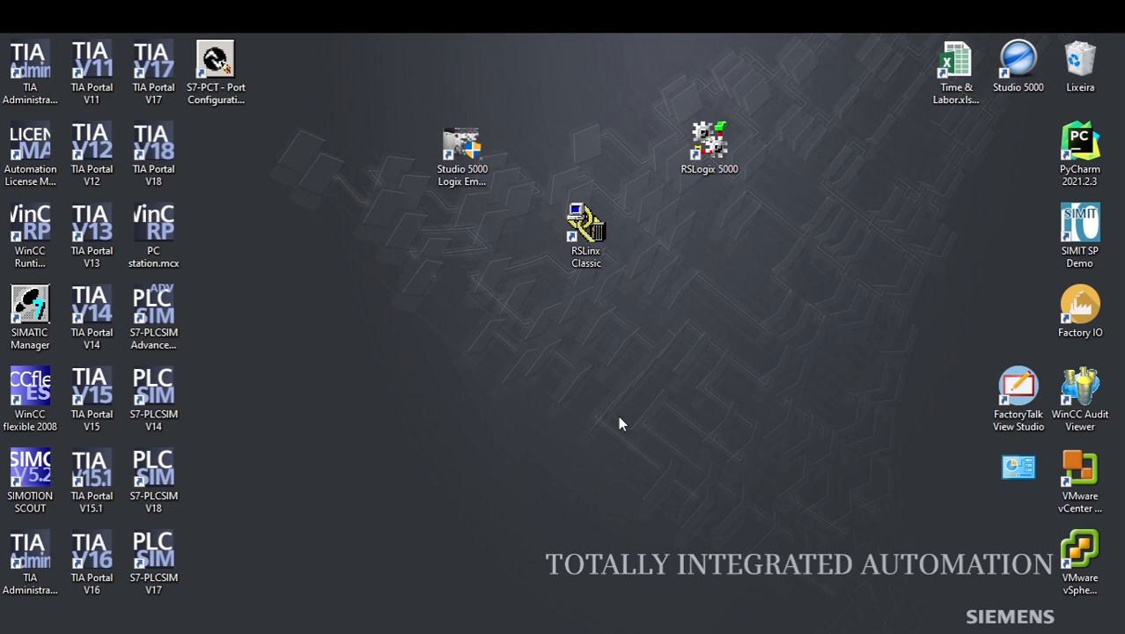
{"action": "left_click_drag", "start_coordinate": [704, 136], "coordinate": [696, 153]}
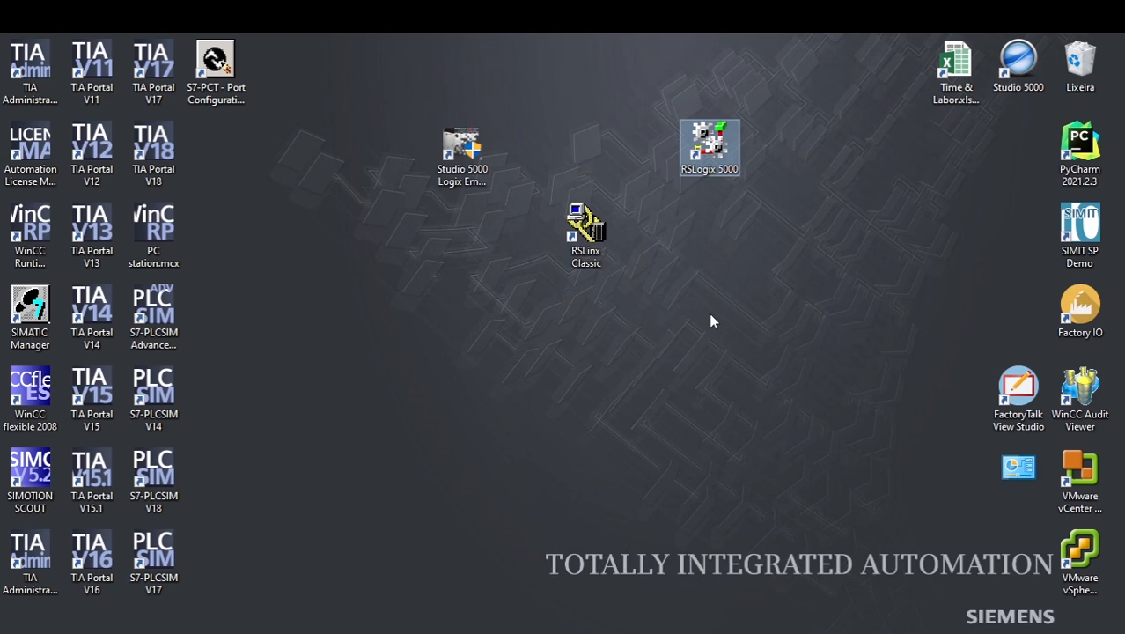
Step: Launch Studio 5000 Logix Emulate and line up the Logix Emulate, RSLinx Classic and RSLogix 5000 shortcuts in a row above its window
{"action": "double_click", "coordinate": [461, 150]}
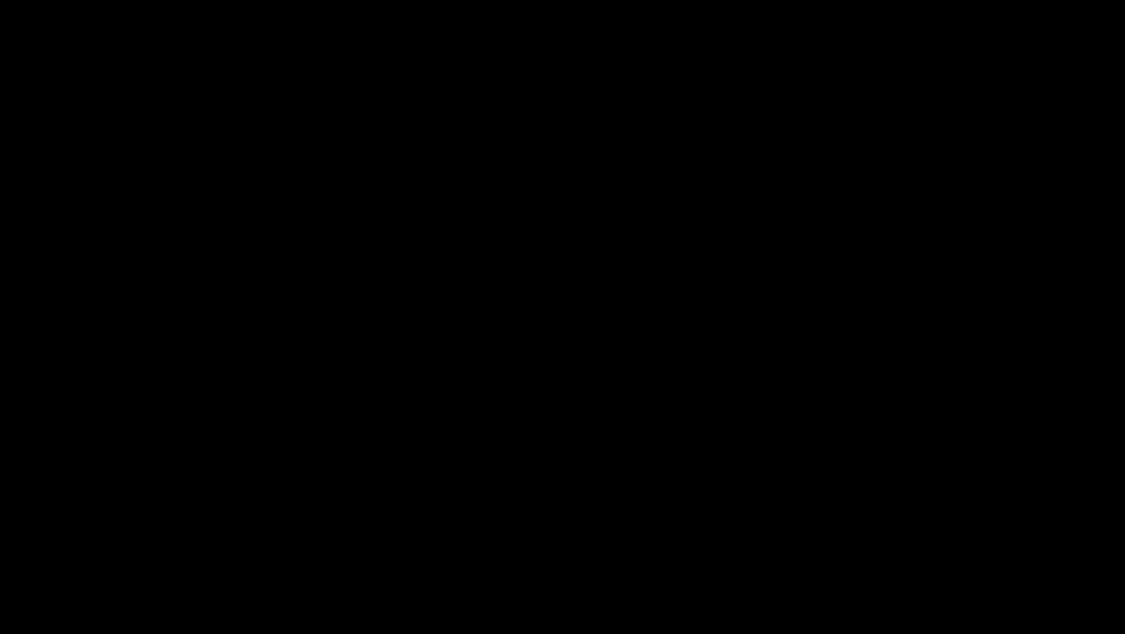
{"action": "left_click", "coordinate": [462, 459]}
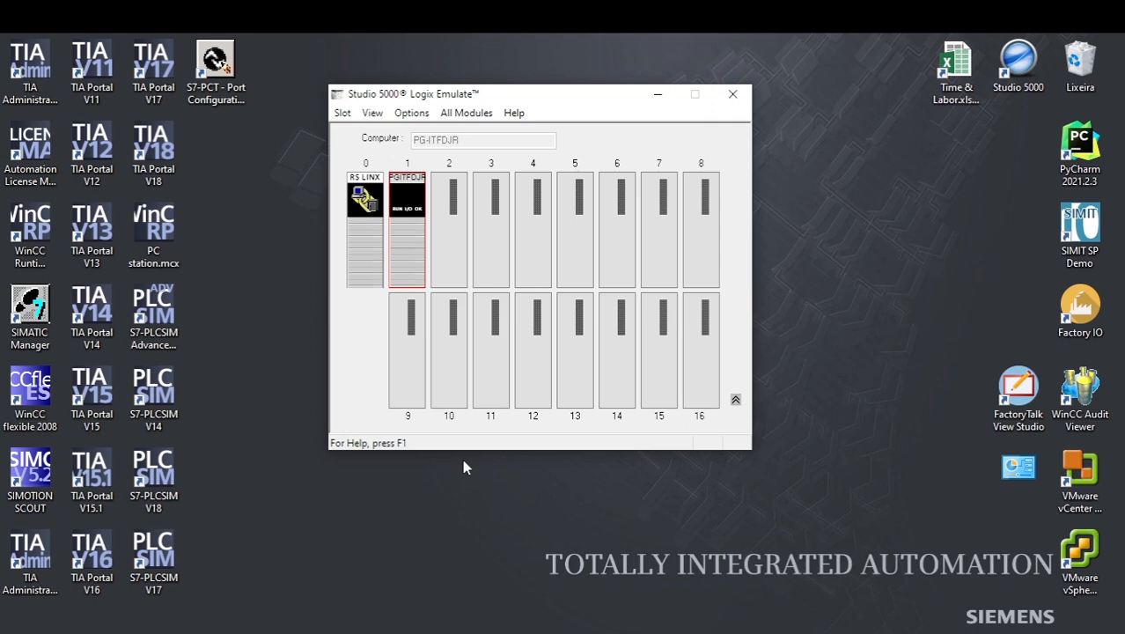
{"action": "left_click_drag", "start_coordinate": [520, 101], "coordinate": [491, 266]}
{"action": "left_click_drag", "start_coordinate": [565, 213], "coordinate": [576, 63]}
{"action": "left_click_drag", "start_coordinate": [461, 148], "coordinate": [521, 66]}
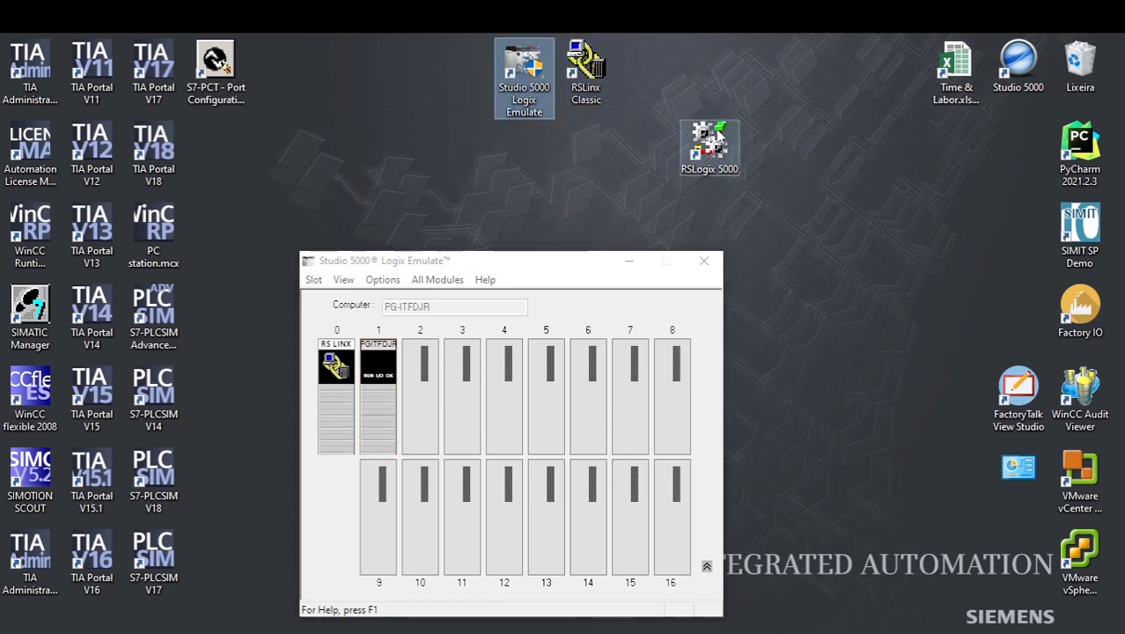
{"action": "left_click_drag", "start_coordinate": [704, 139], "coordinate": [655, 60]}
{"action": "left_click_drag", "start_coordinate": [507, 264], "coordinate": [505, 156]}
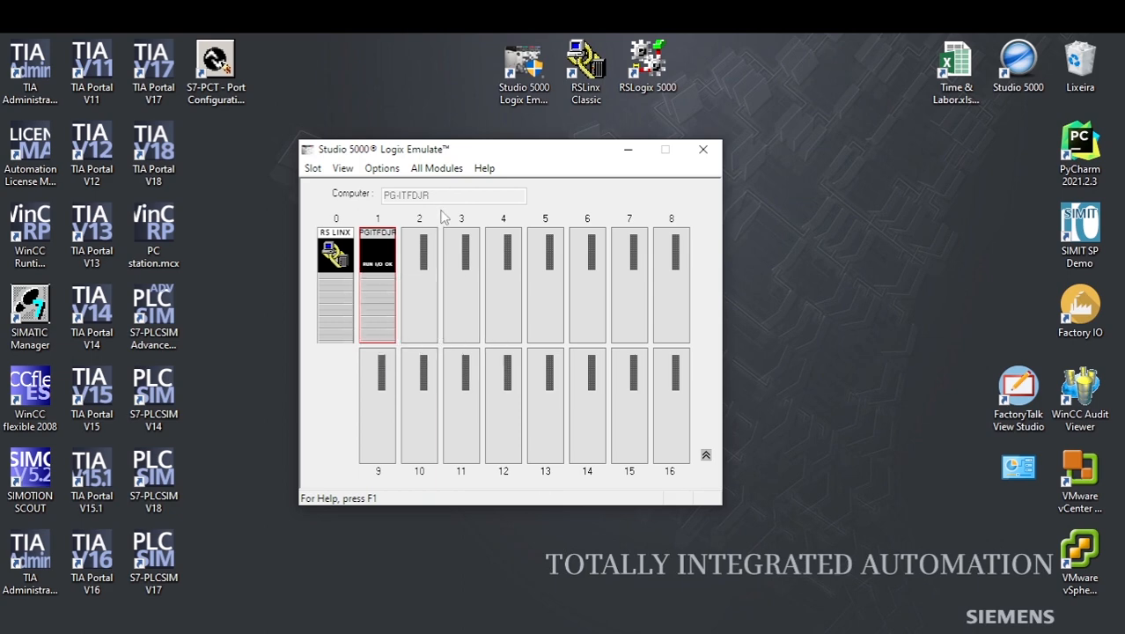
Step: Look through the empty slots of the emulator chassis, up to slot 16
{"action": "left_click", "coordinate": [423, 275]}
{"action": "left_click", "coordinate": [468, 296]}
{"action": "left_click", "coordinate": [502, 298]}
{"action": "left_click", "coordinate": [530, 311]}
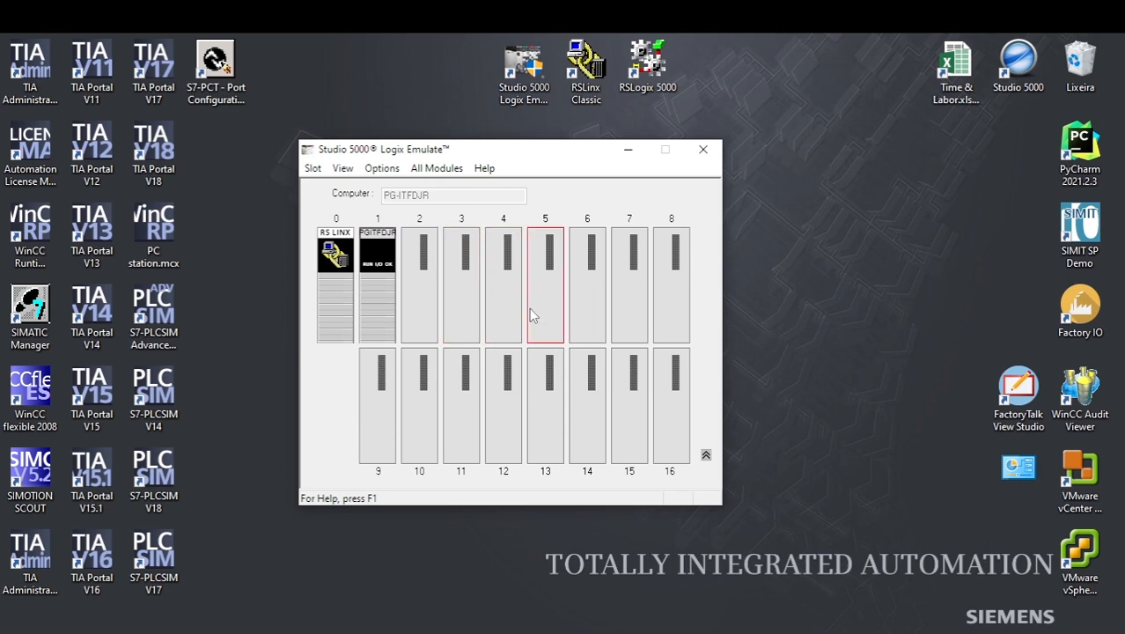
{"action": "left_click", "coordinate": [430, 320]}
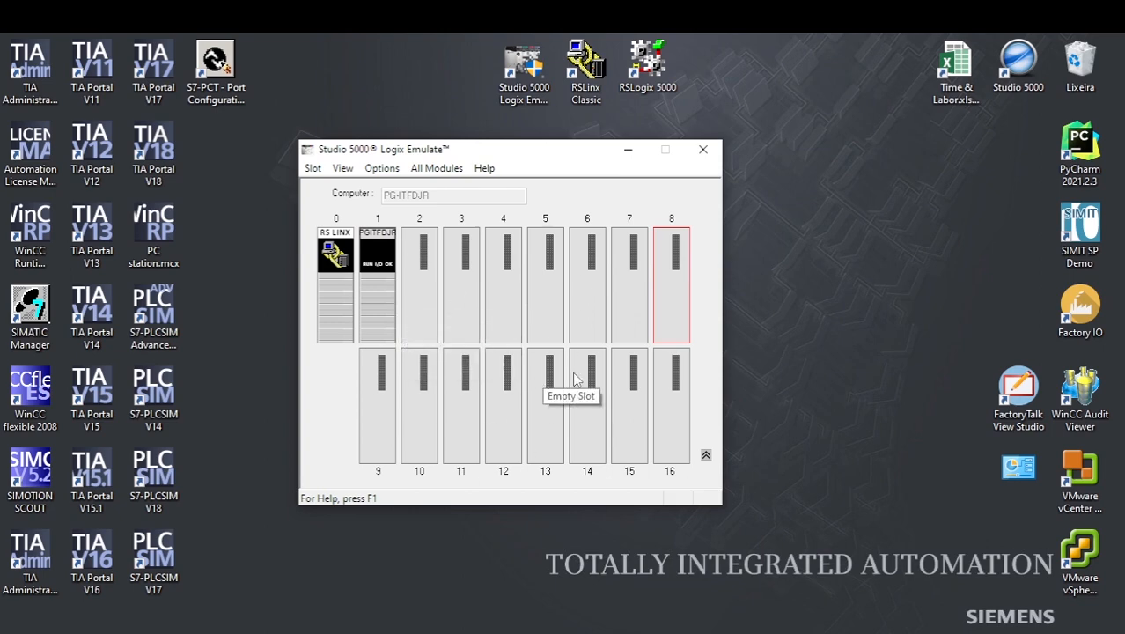
{"action": "left_click", "coordinate": [674, 447]}
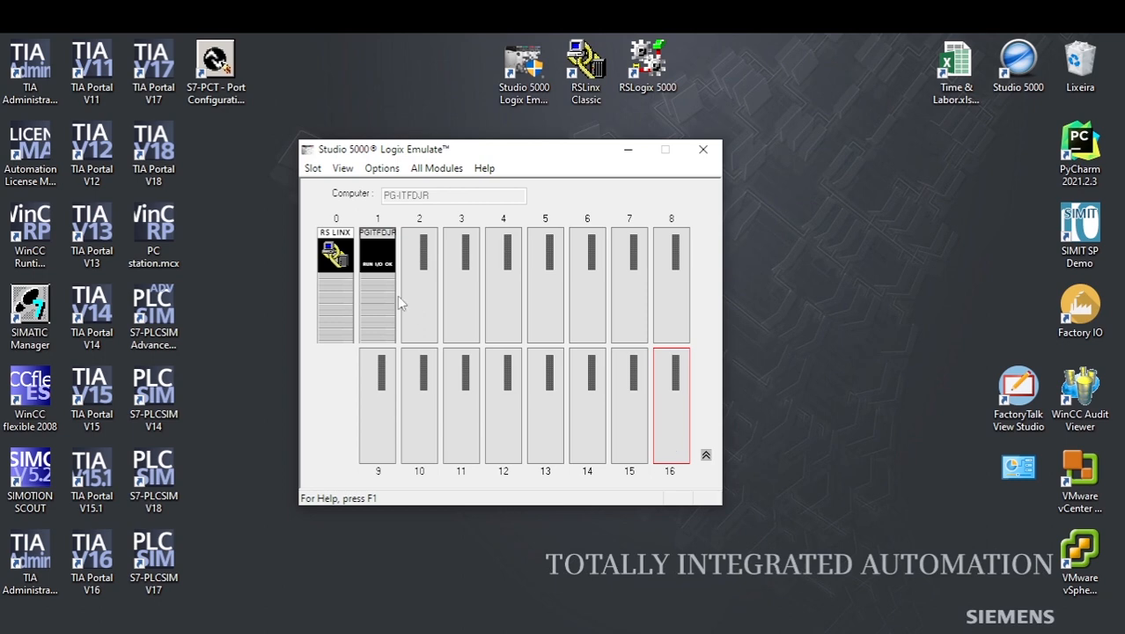
Step: Create an Emulate 5570 Controller module in slot 2 of the chassis
{"action": "left_click", "coordinate": [417, 318]}
{"action": "right_click", "coordinate": [420, 303]}
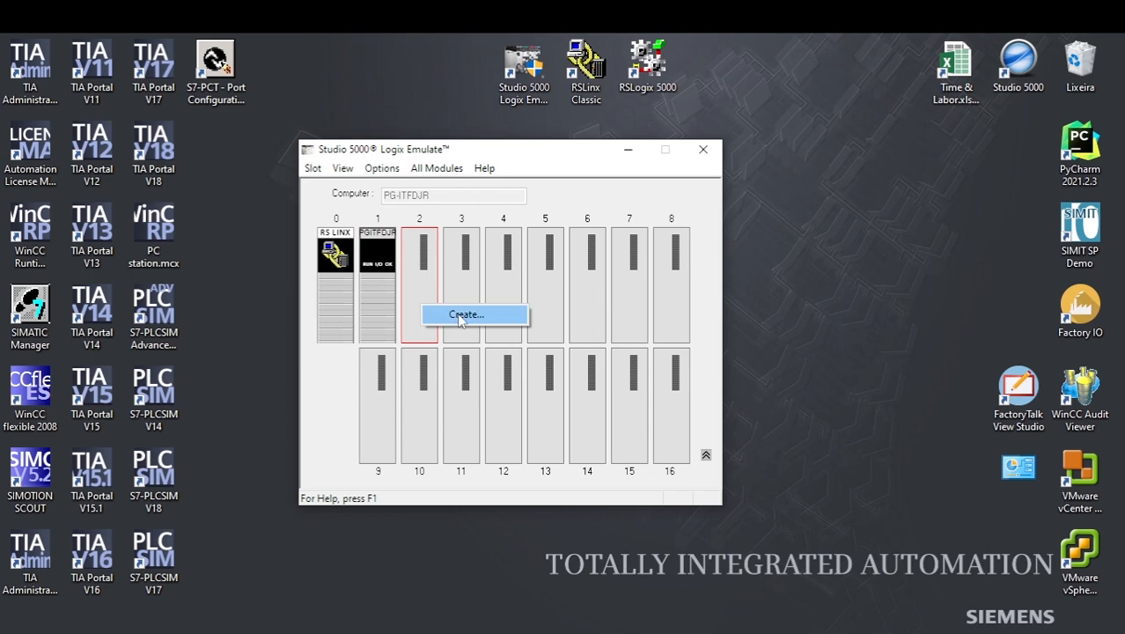
{"action": "left_click", "coordinate": [460, 319]}
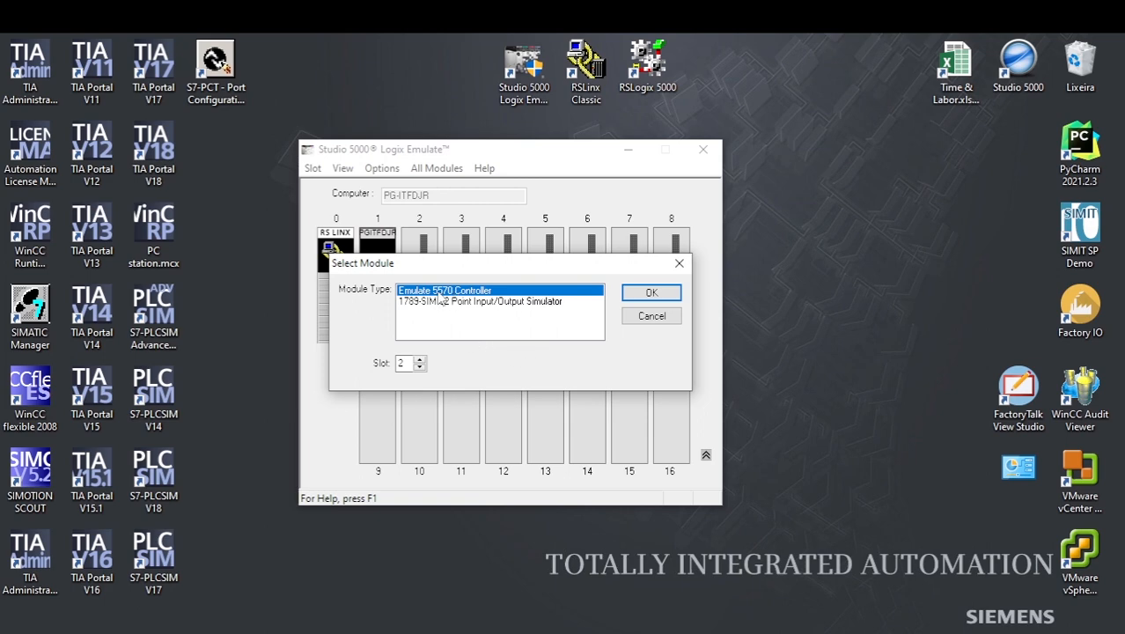
{"action": "left_click", "coordinate": [652, 294]}
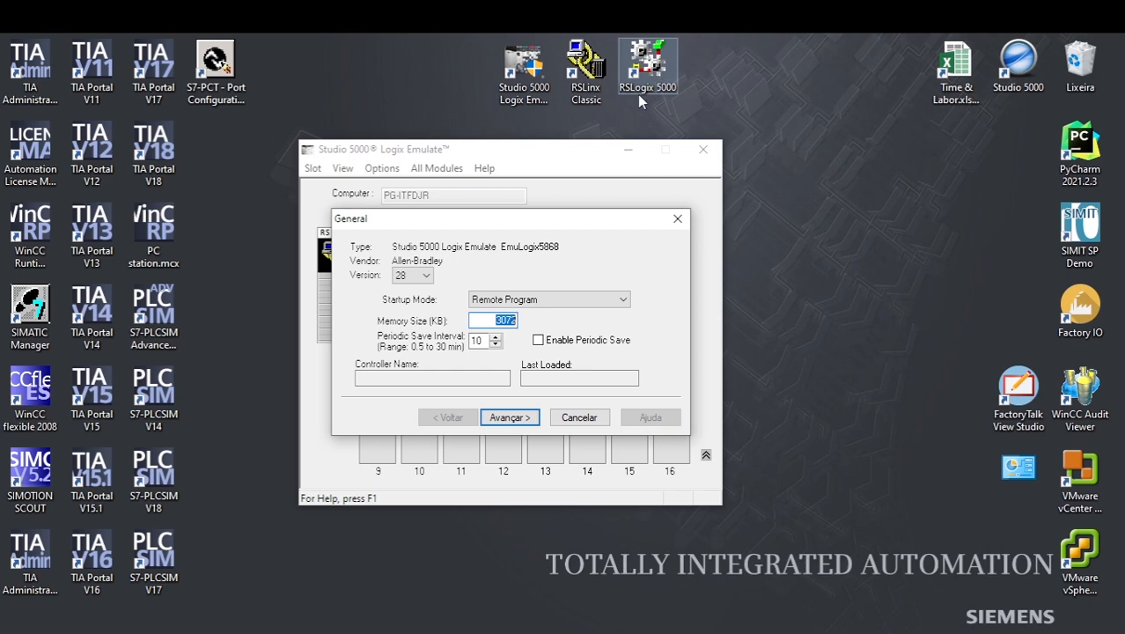
Step: Configure the emulated controller with version 20 and Remote Program startup mode, accept the default system settings and finish the setup
{"action": "left_click", "coordinate": [426, 276]}
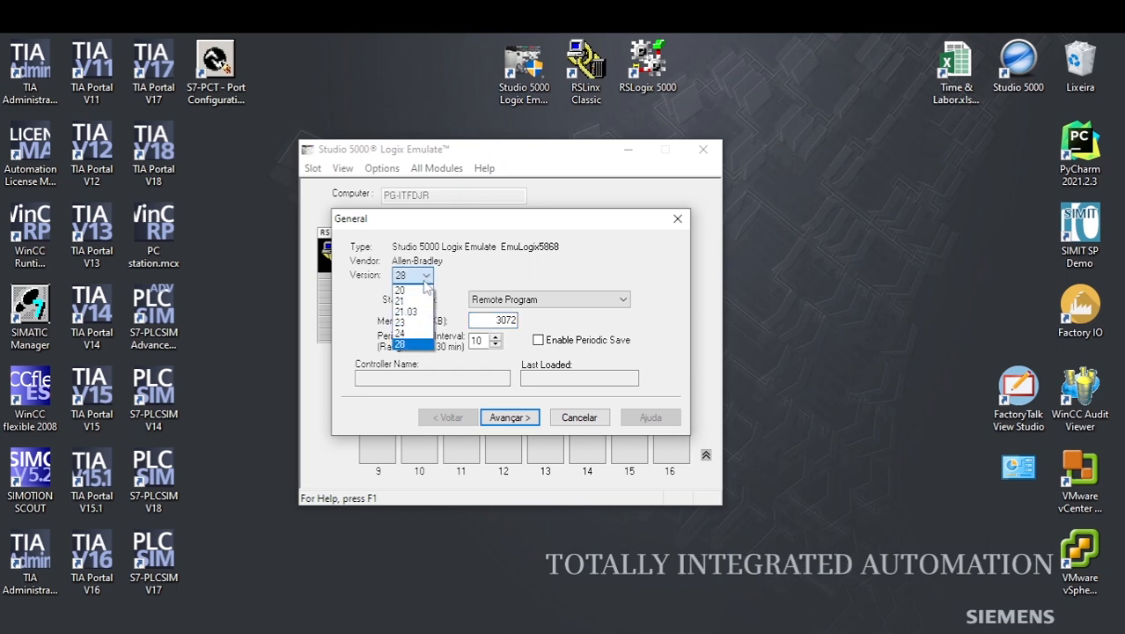
{"action": "left_click", "coordinate": [410, 291]}
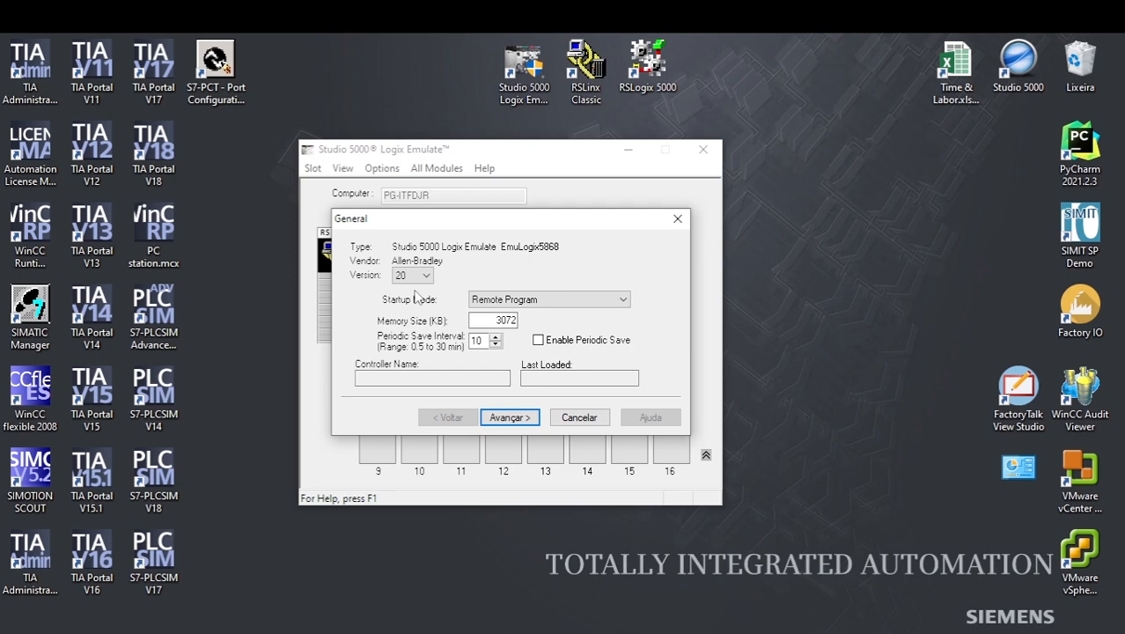
{"action": "left_click", "coordinate": [552, 301]}
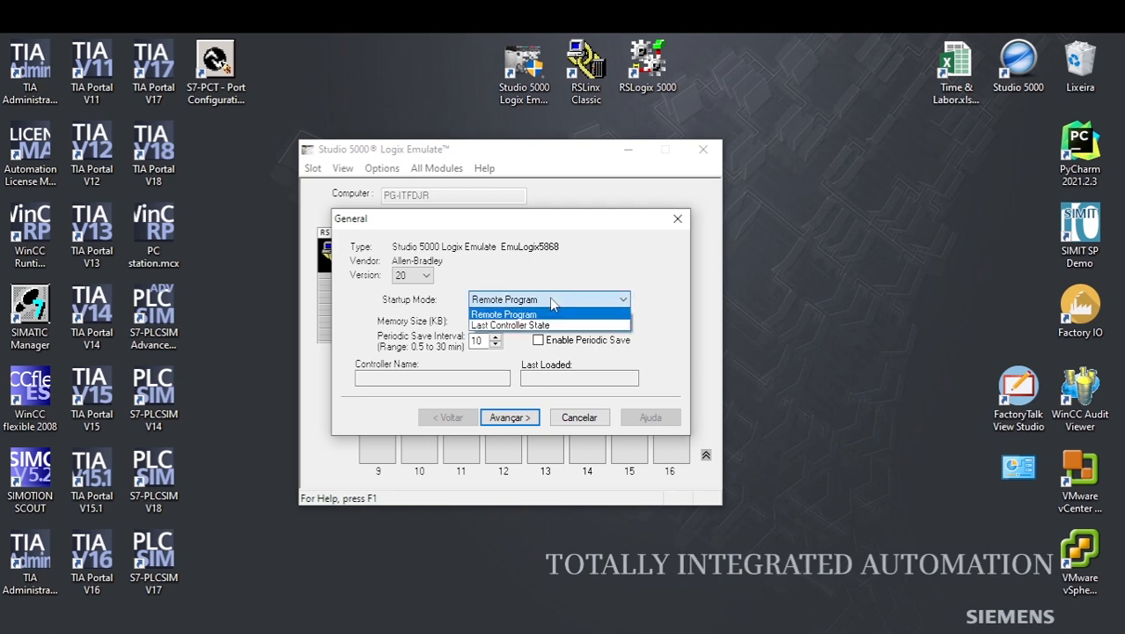
{"action": "left_click", "coordinate": [552, 301]}
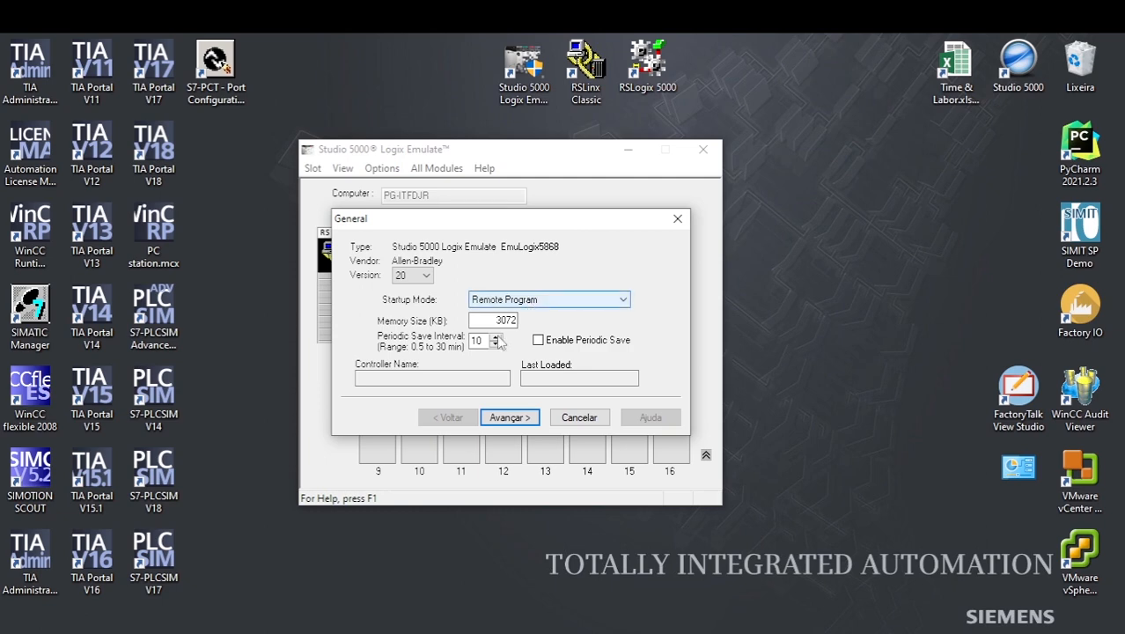
{"action": "left_click", "coordinate": [509, 417]}
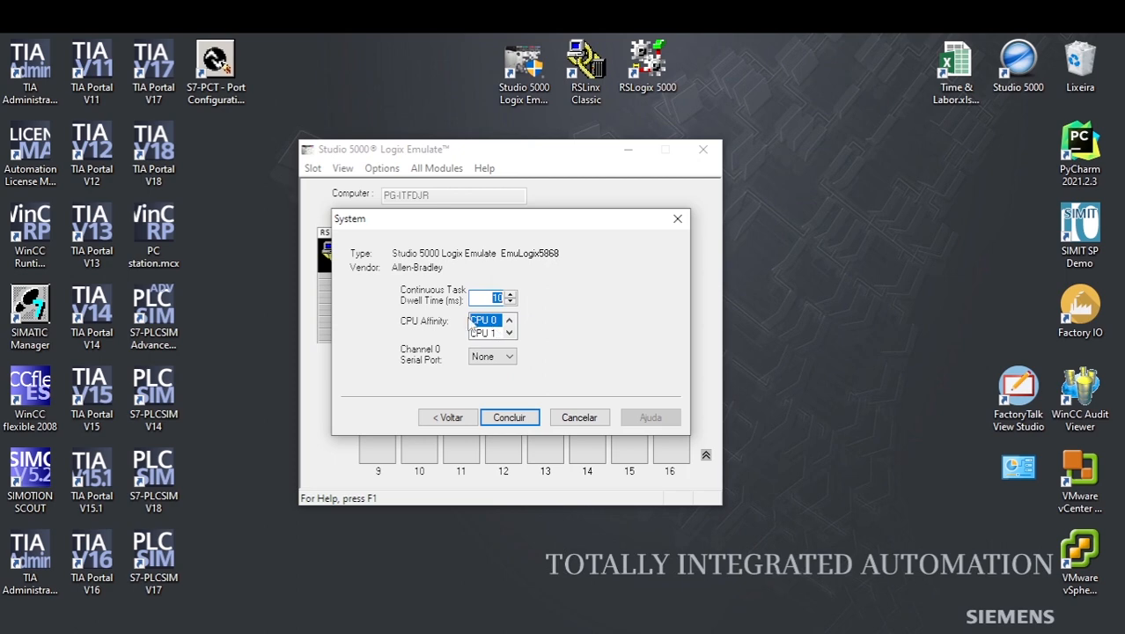
{"action": "left_click", "coordinate": [508, 417]}
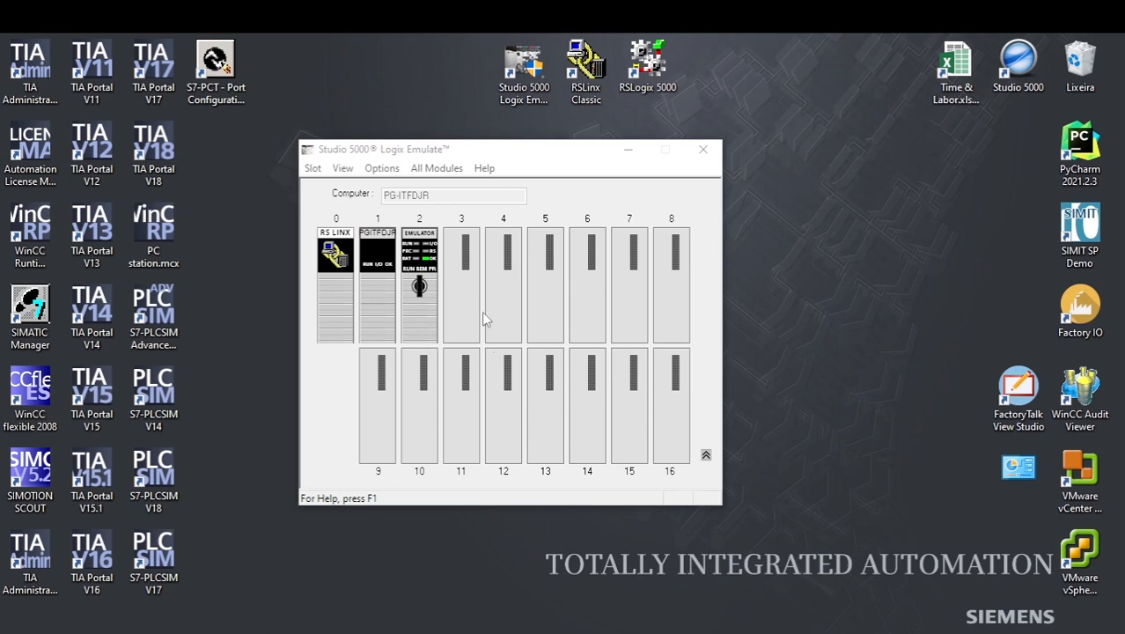
{"action": "left_click", "coordinate": [560, 310]}
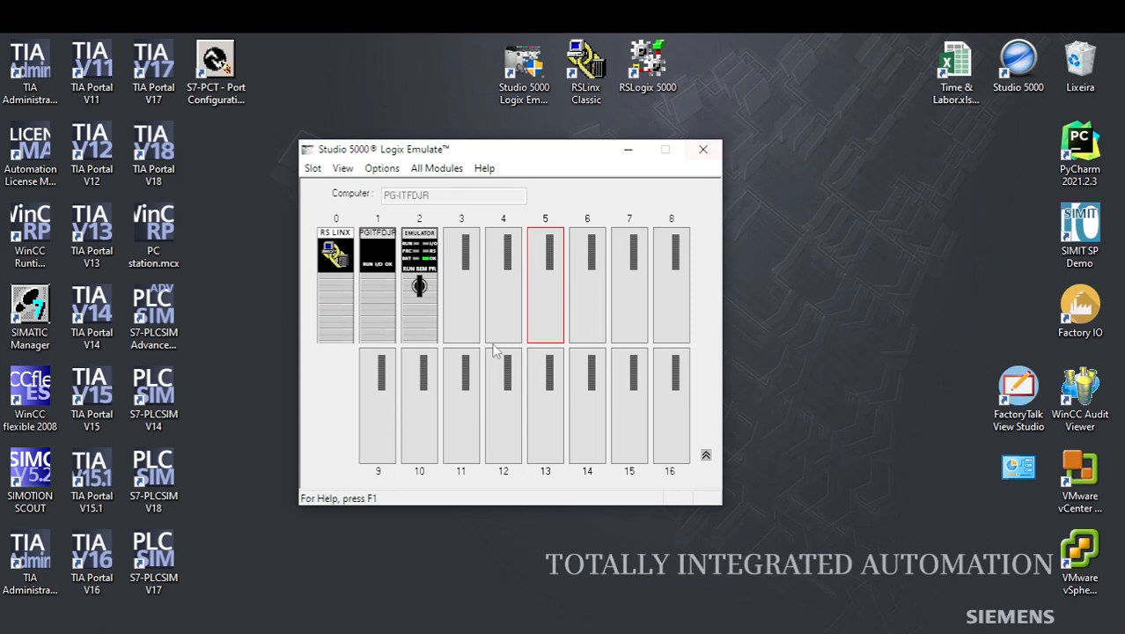
Step: Minimize and restore the emulator window, shift it aside, and place the RSLinx Classic shortcut in the free desktop area beside it
{"action": "left_click", "coordinate": [629, 153]}
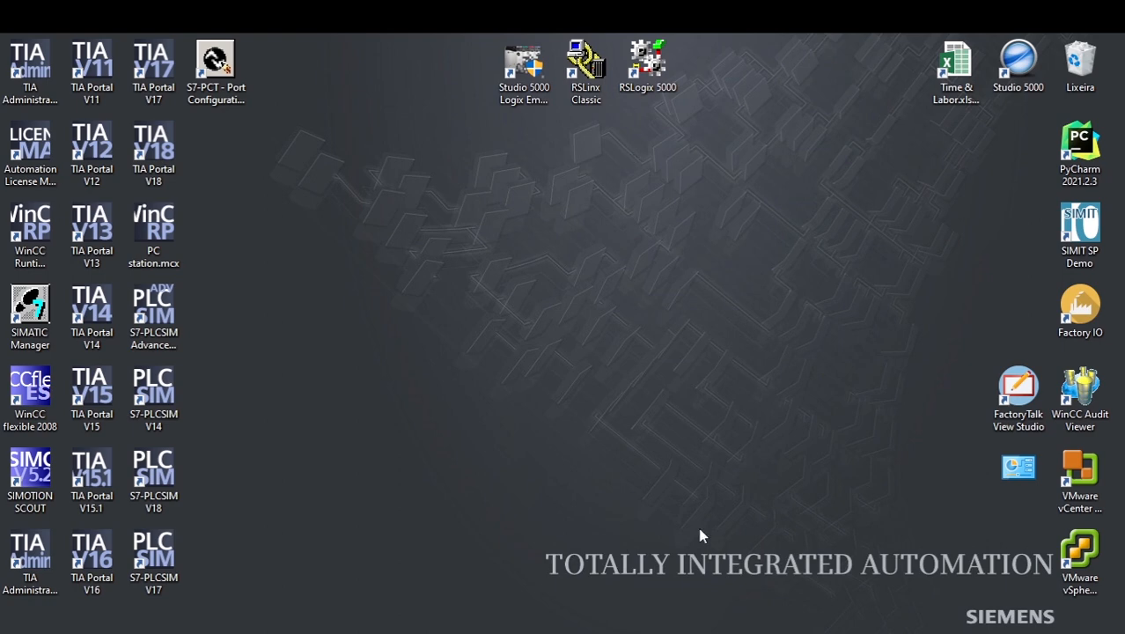
{"action": "left_click", "coordinate": [548, 632]}
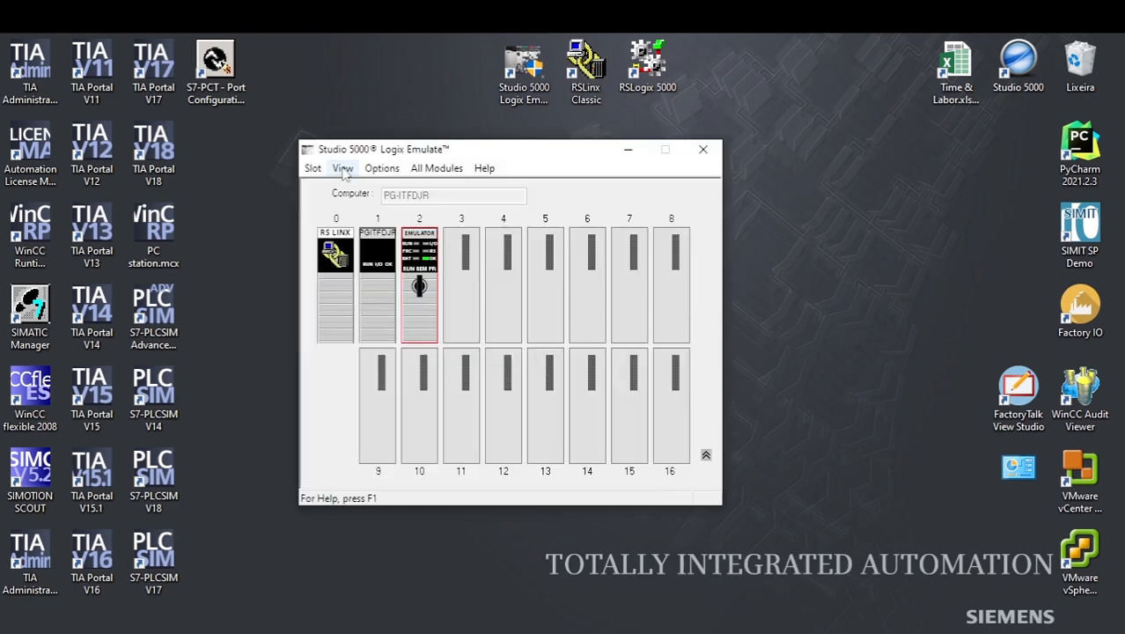
{"action": "left_click_drag", "start_coordinate": [337, 150], "coordinate": [252, 151]}
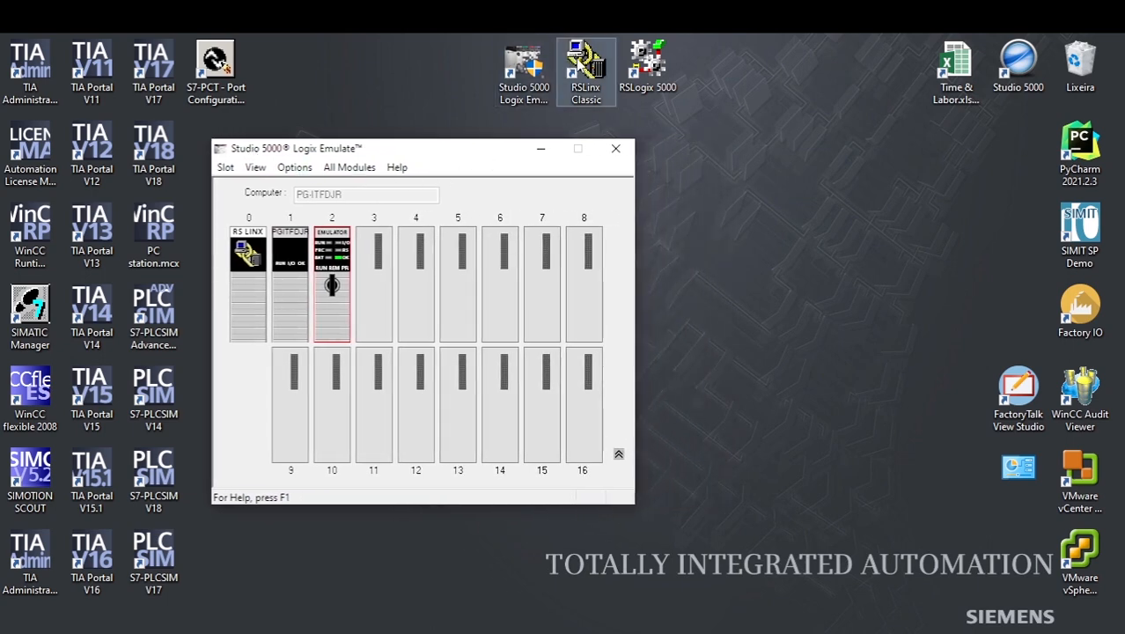
{"action": "left_click_drag", "start_coordinate": [574, 55], "coordinate": [675, 299]}
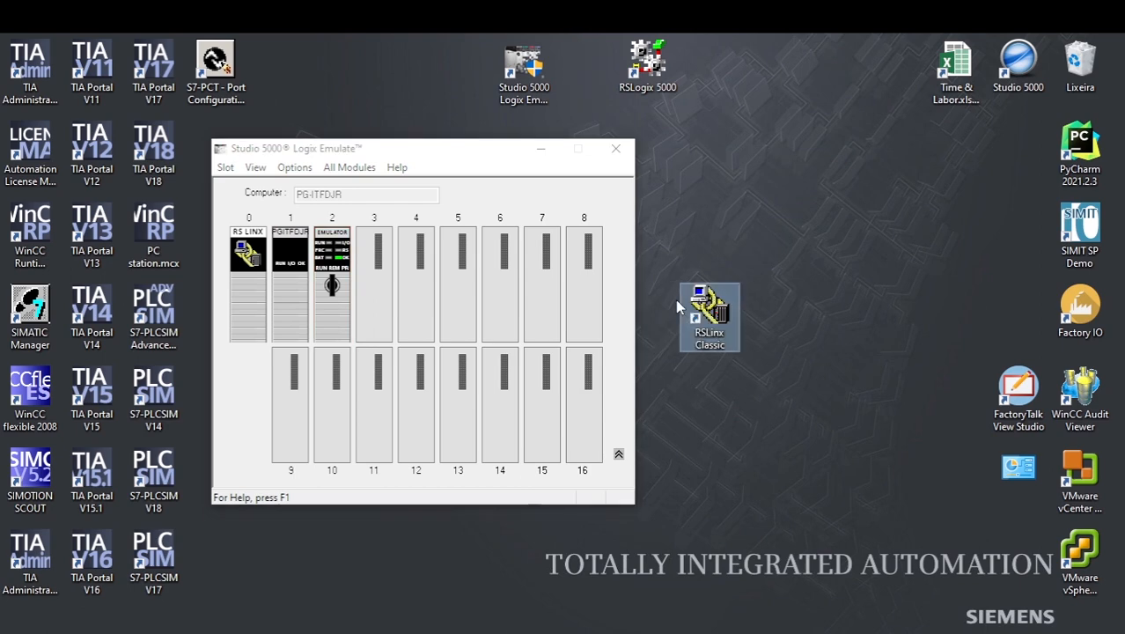
Step: Place the RSLogix 5000 shortcut beside the RSLinx Classic shortcut and shift the Studio 5000 Logix Emulate shortcut aside on the desktop
{"action": "left_click_drag", "start_coordinate": [652, 71], "coordinate": [787, 322]}
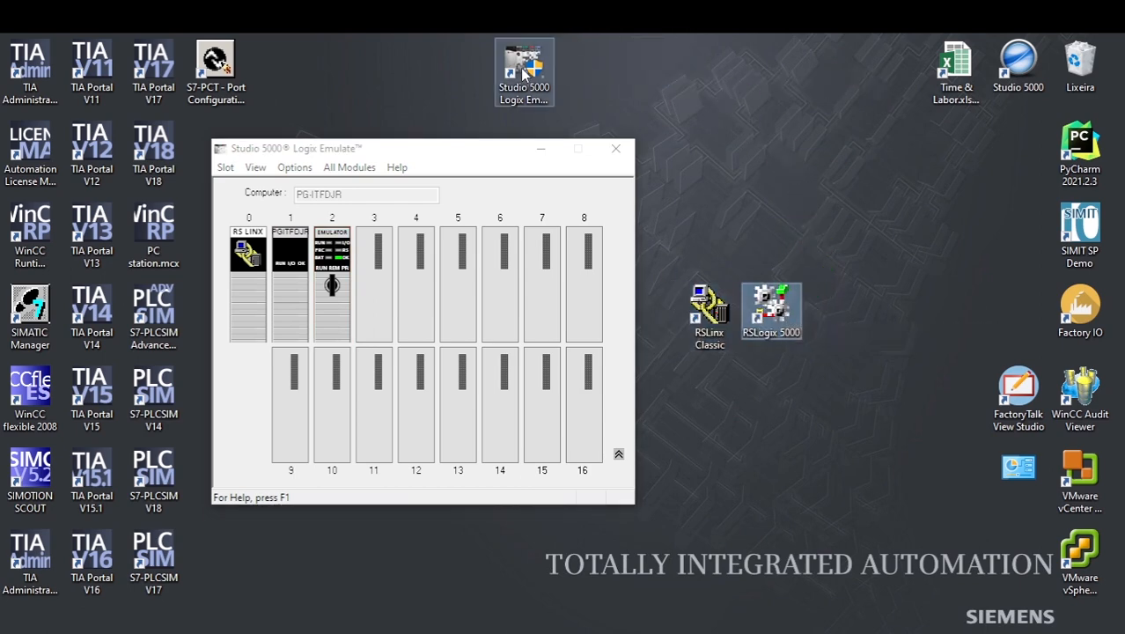
{"action": "left_click_drag", "start_coordinate": [526, 66], "coordinate": [446, 88]}
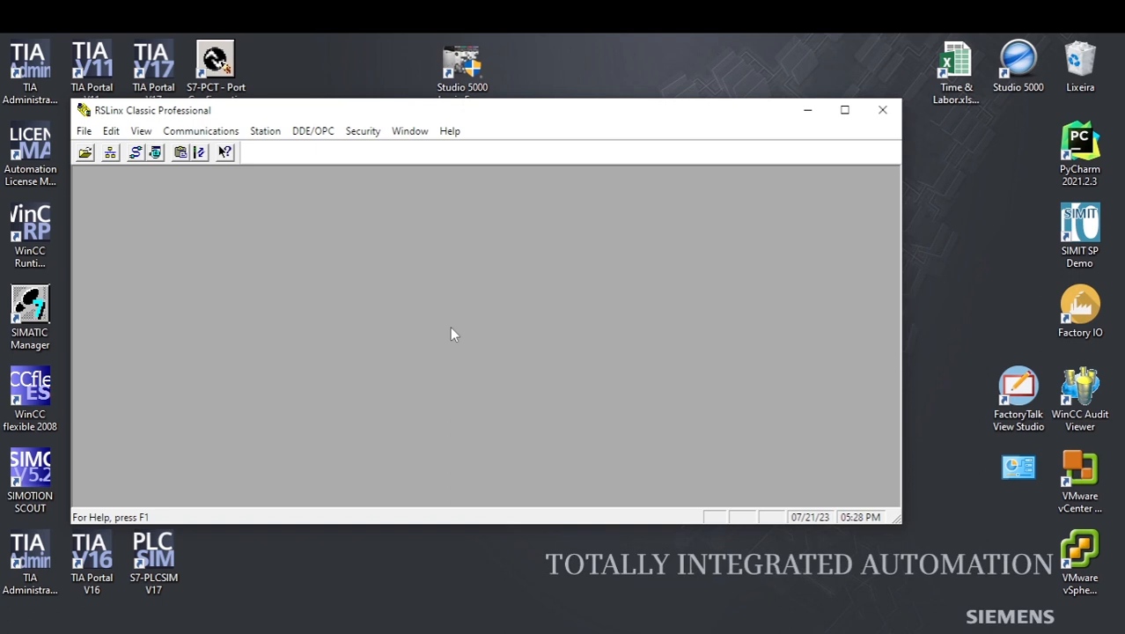
Step: In RSLinx Classic, add a Virtual Backplane (SoftLogix58xx, USB) driver with the name AB_VBP-1
{"action": "left_click", "coordinate": [136, 153]}
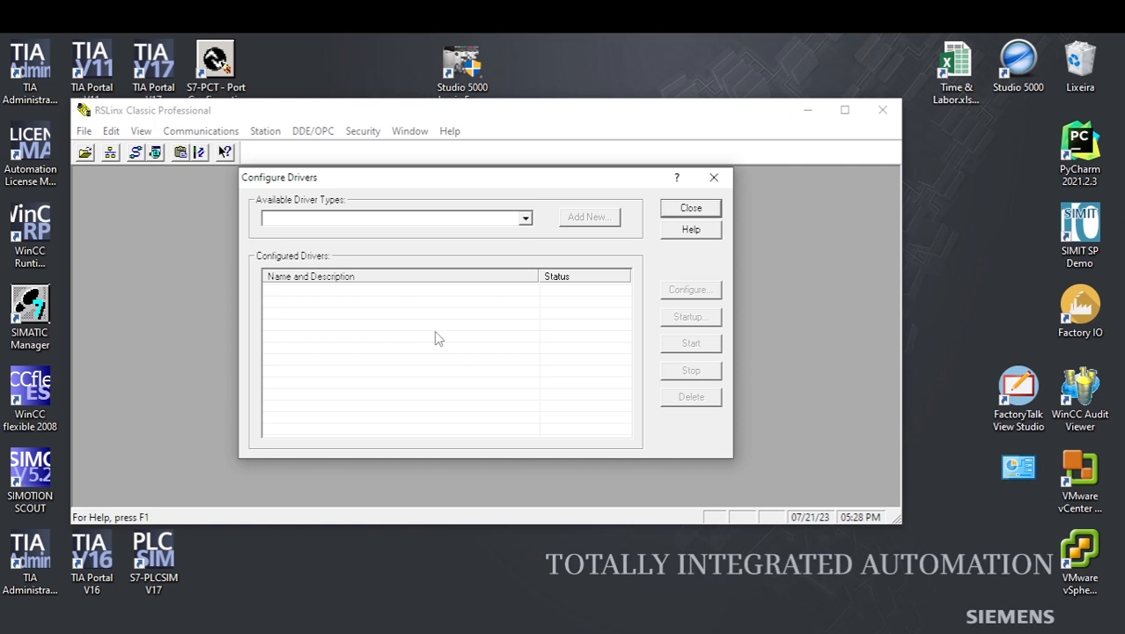
{"action": "left_click", "coordinate": [526, 218]}
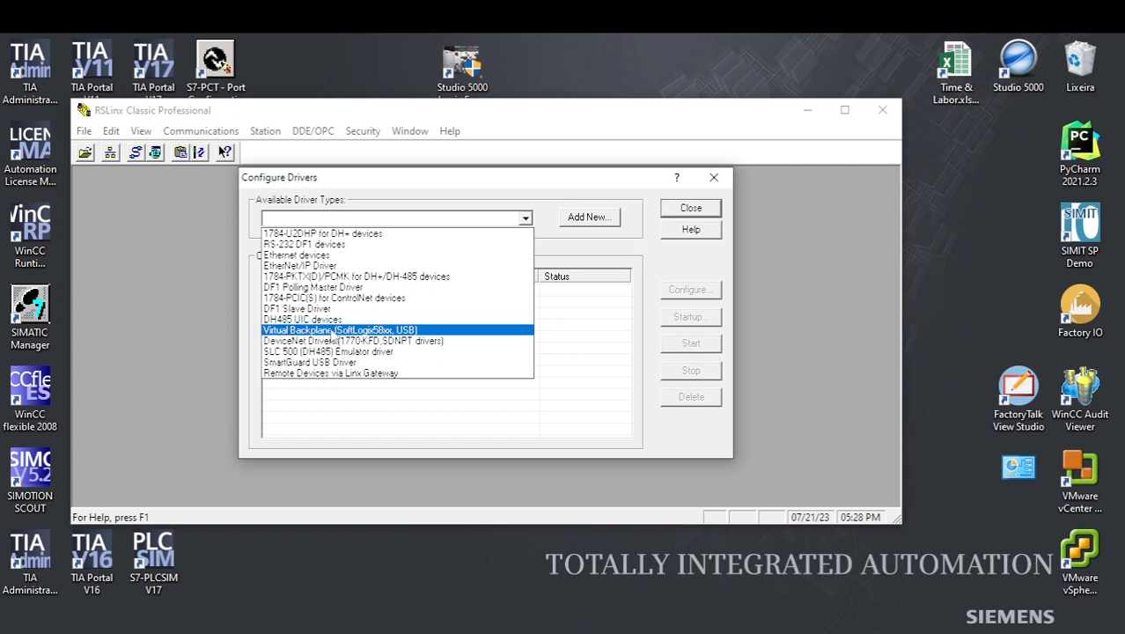
{"action": "left_click", "coordinate": [332, 331]}
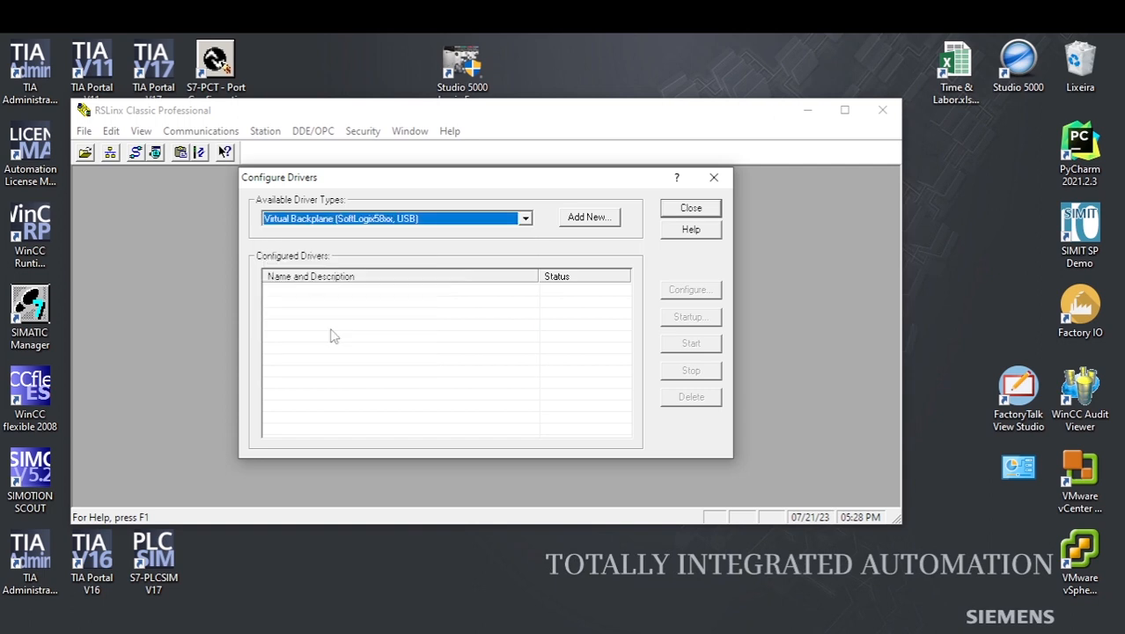
{"action": "left_click", "coordinate": [472, 384]}
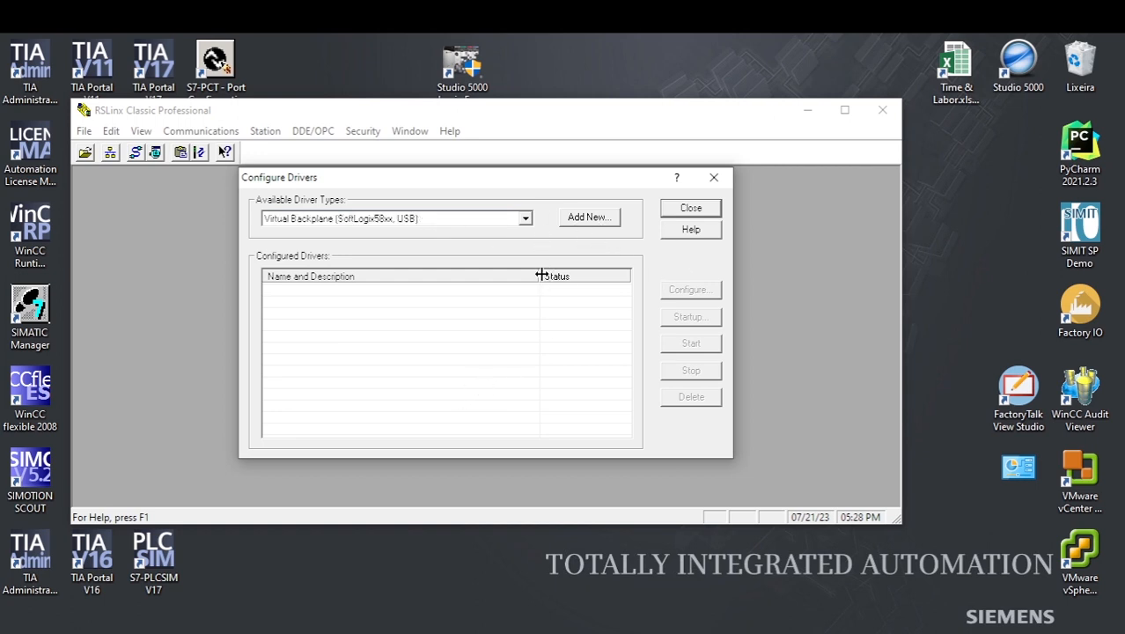
{"action": "left_click", "coordinate": [588, 218]}
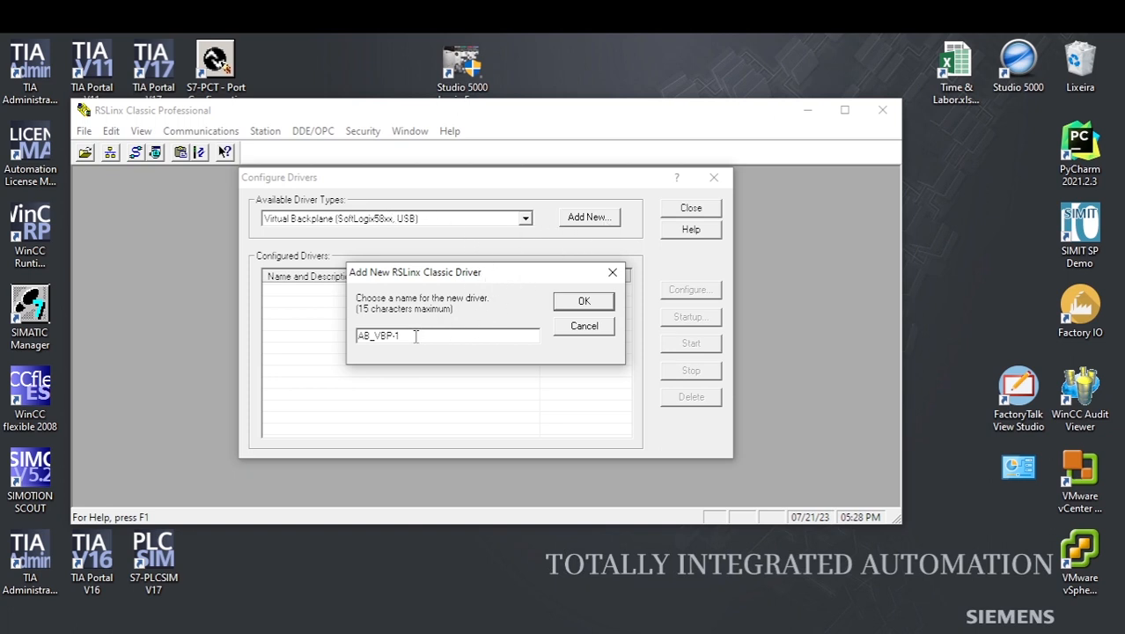
{"action": "left_click_drag", "start_coordinate": [416, 335], "coordinate": [334, 344]}
{"action": "left_click", "coordinate": [581, 301]}
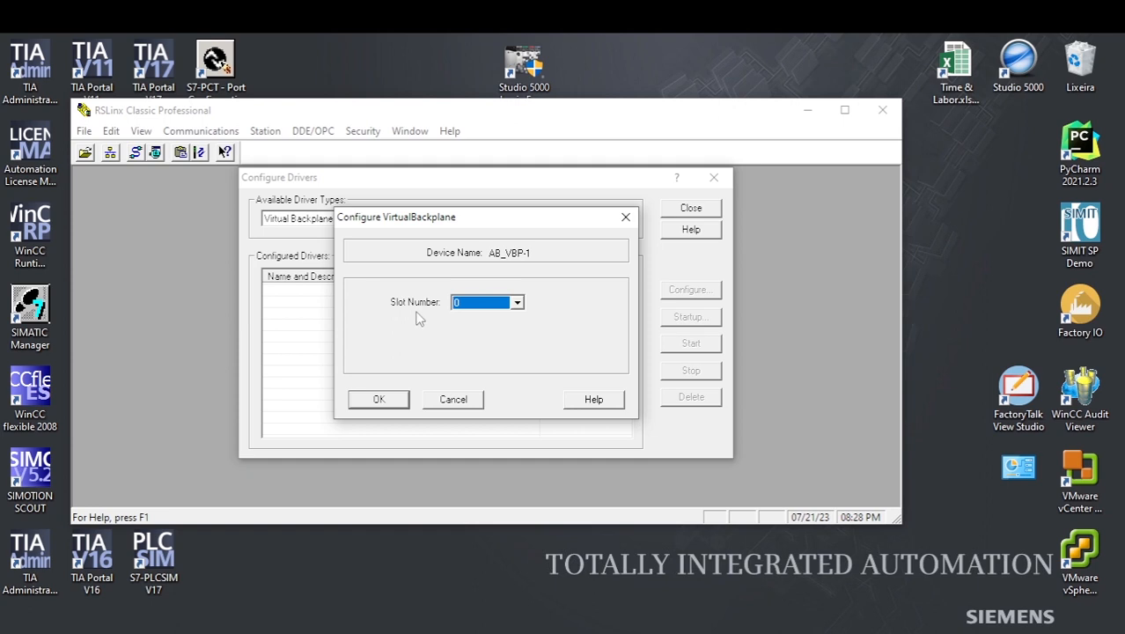
Step: Check the RSLinx module's slot in the emulator chassis, then accept slot number 0 for the driver and close the driver configuration
{"action": "key", "text": "alt+Tab"}
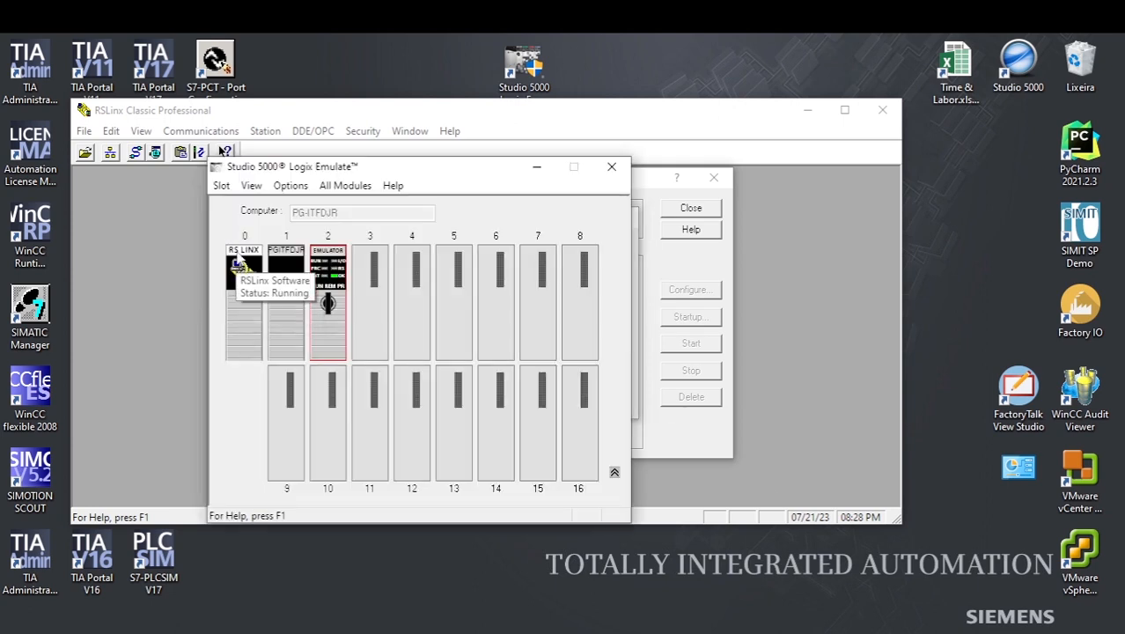
{"action": "left_click", "coordinate": [247, 337]}
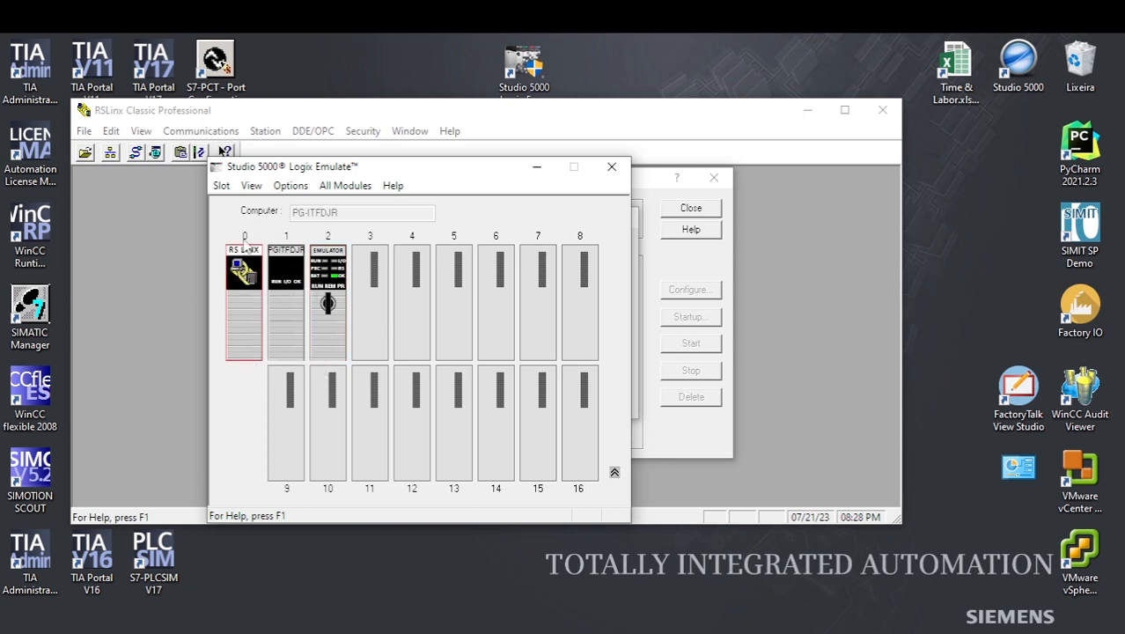
{"action": "left_click", "coordinate": [537, 167]}
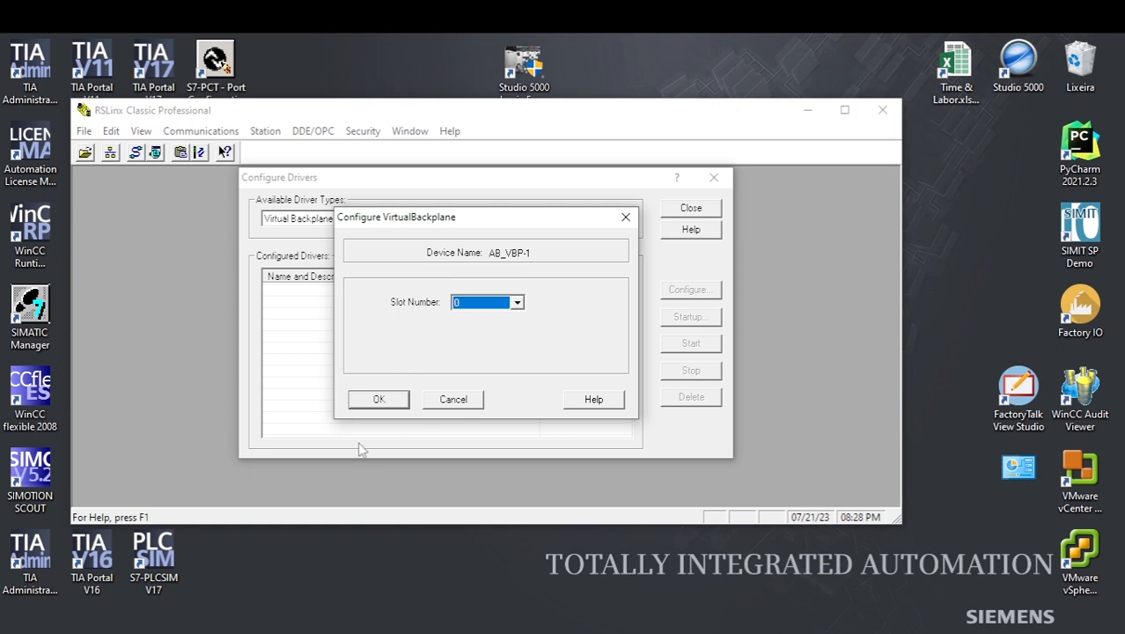
{"action": "left_click", "coordinate": [378, 401]}
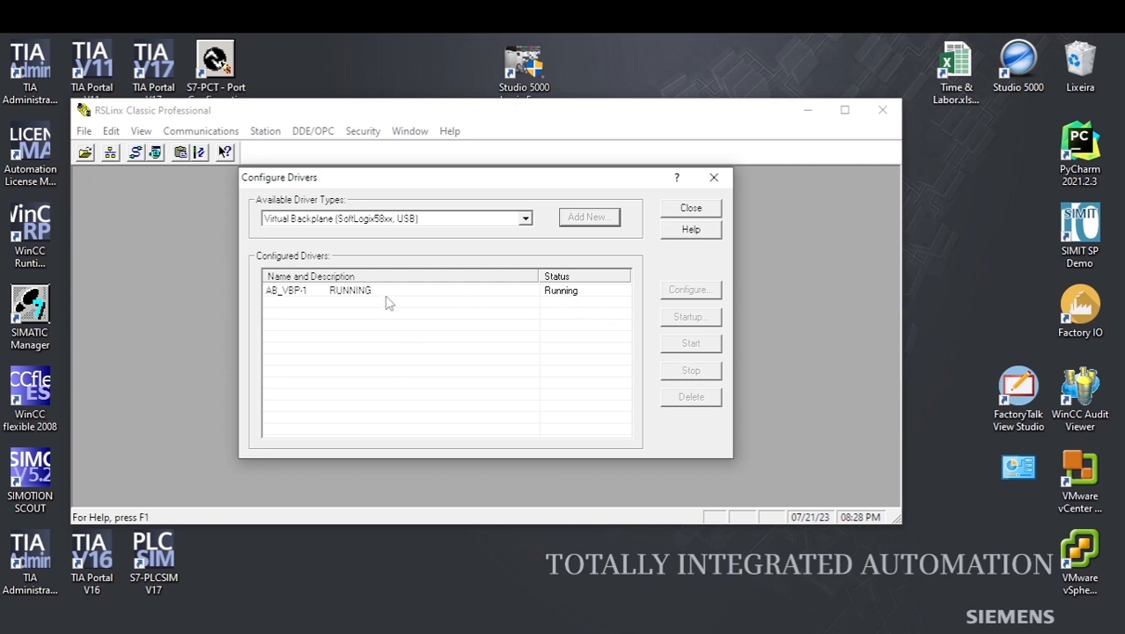
{"action": "left_click", "coordinate": [714, 179]}
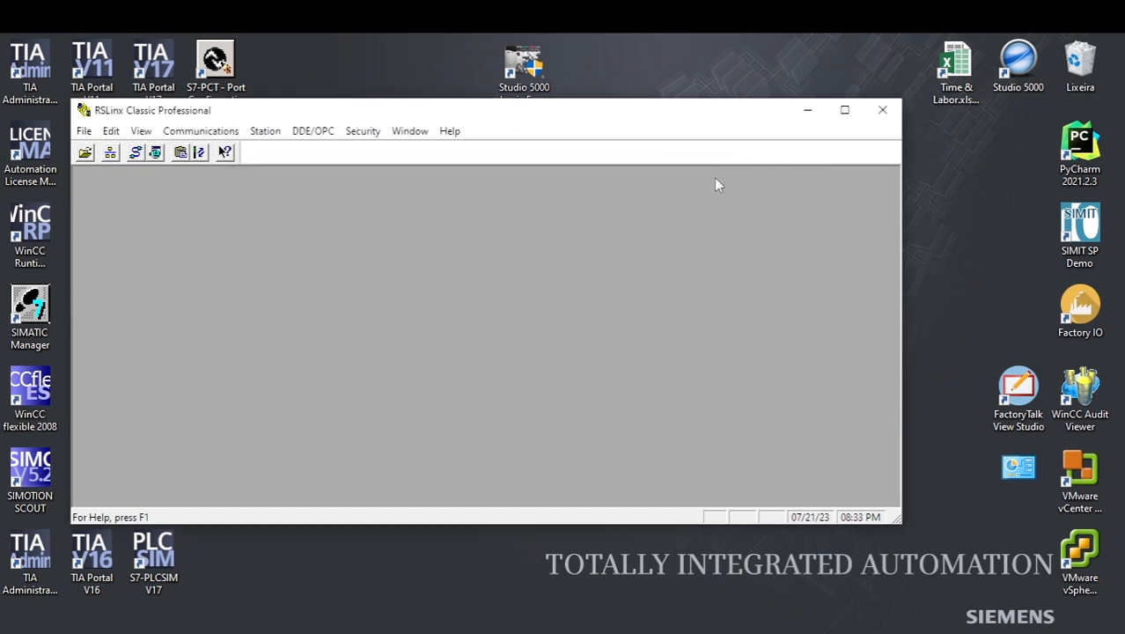
Step: Open RSWho in RSLinx Classic and compare the AB_VBP-1 virtual chassis with the modules in the emulator chassis
{"action": "left_click", "coordinate": [111, 154]}
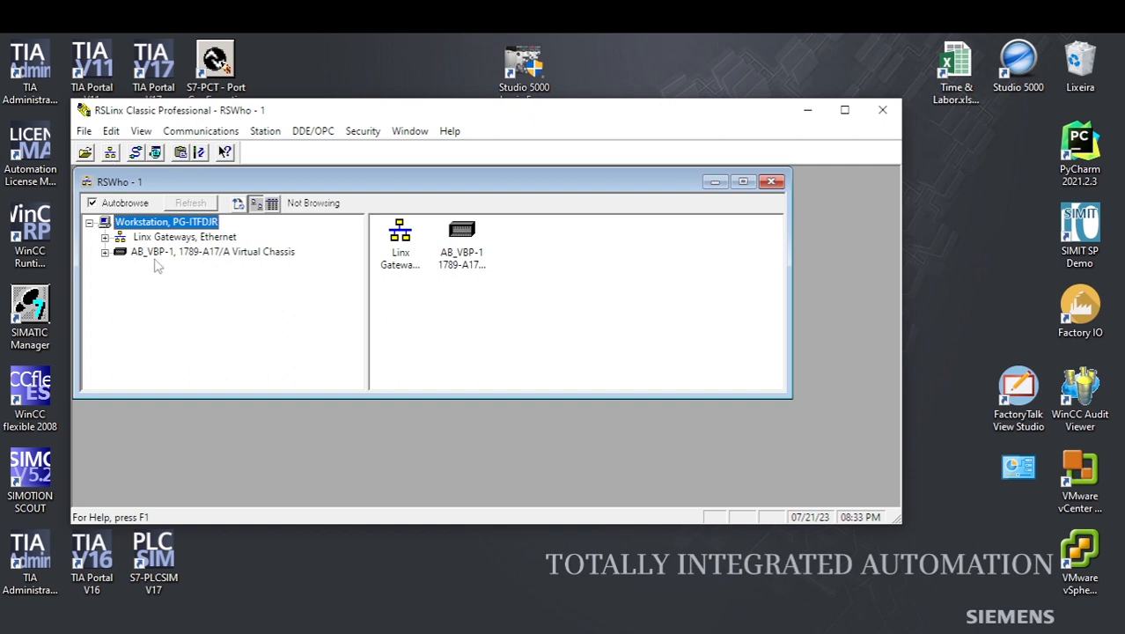
{"action": "left_click", "coordinate": [165, 252]}
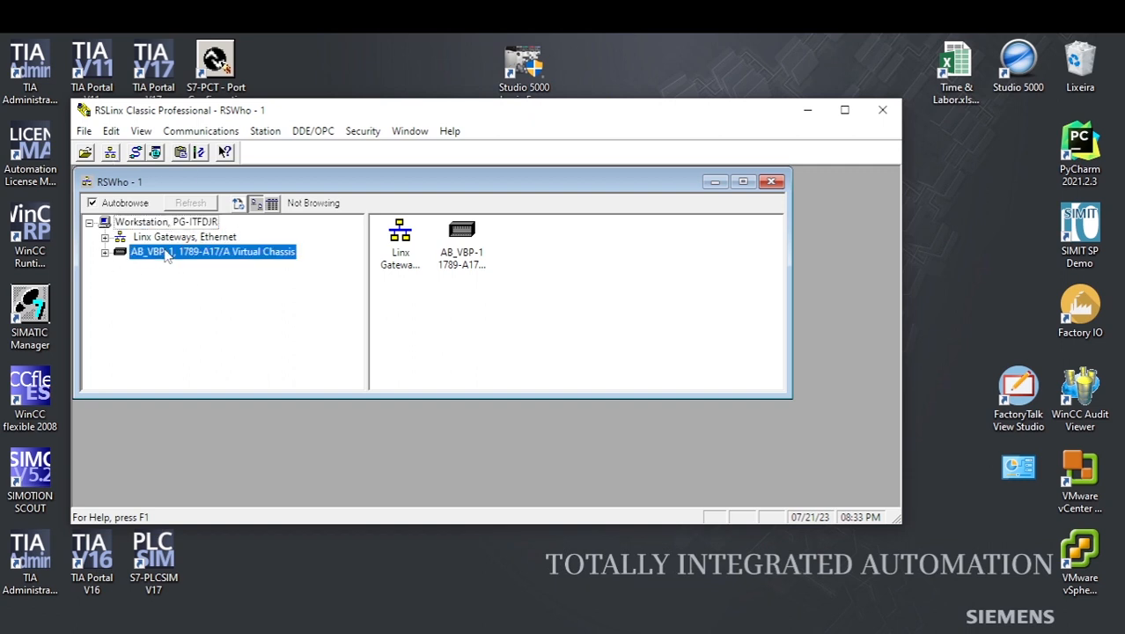
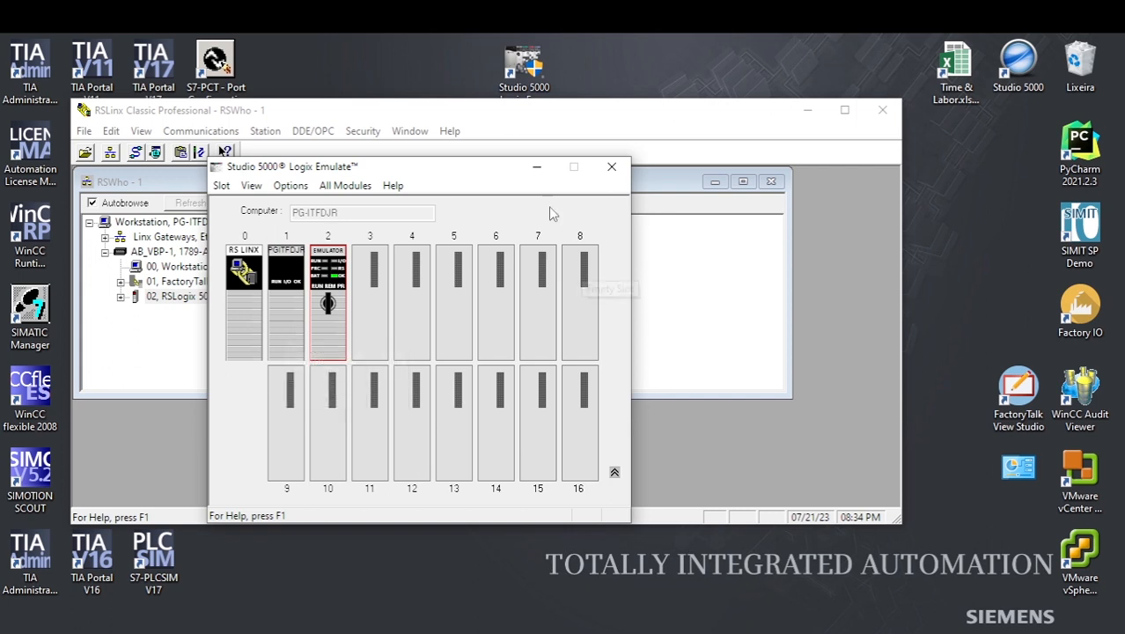
{"action": "left_click", "coordinate": [536, 167]}
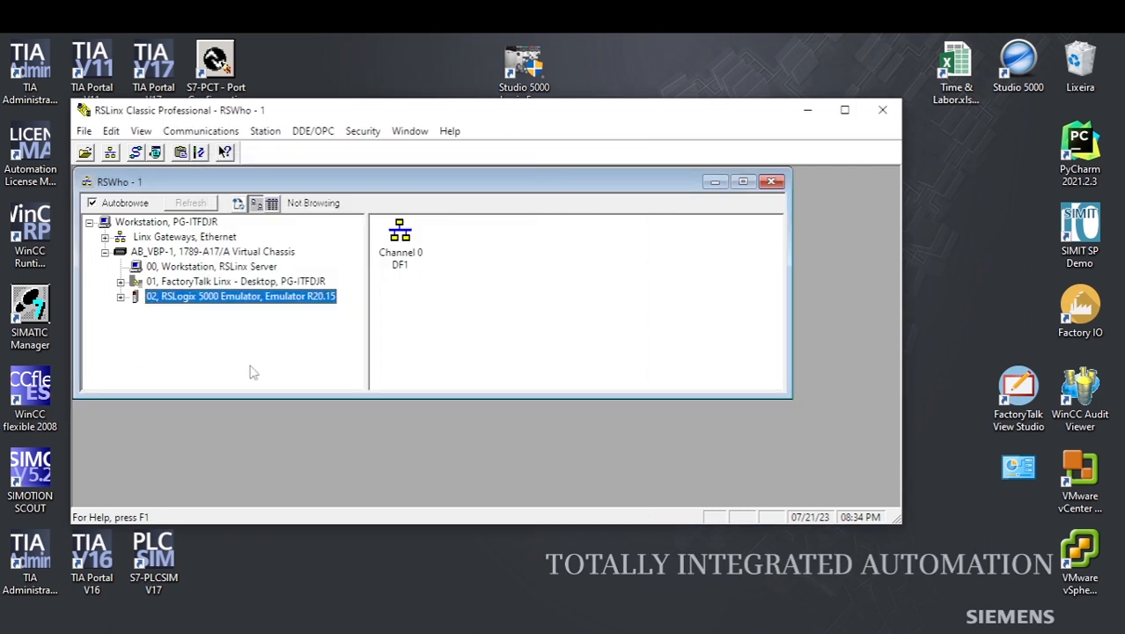
Step: Examine the FactoryTalk Linx module's Ethernet branch down to its device in RSWho, collapse it, and select the RSLogix 5000 Emulator in slot 02
{"action": "left_click", "coordinate": [197, 282]}
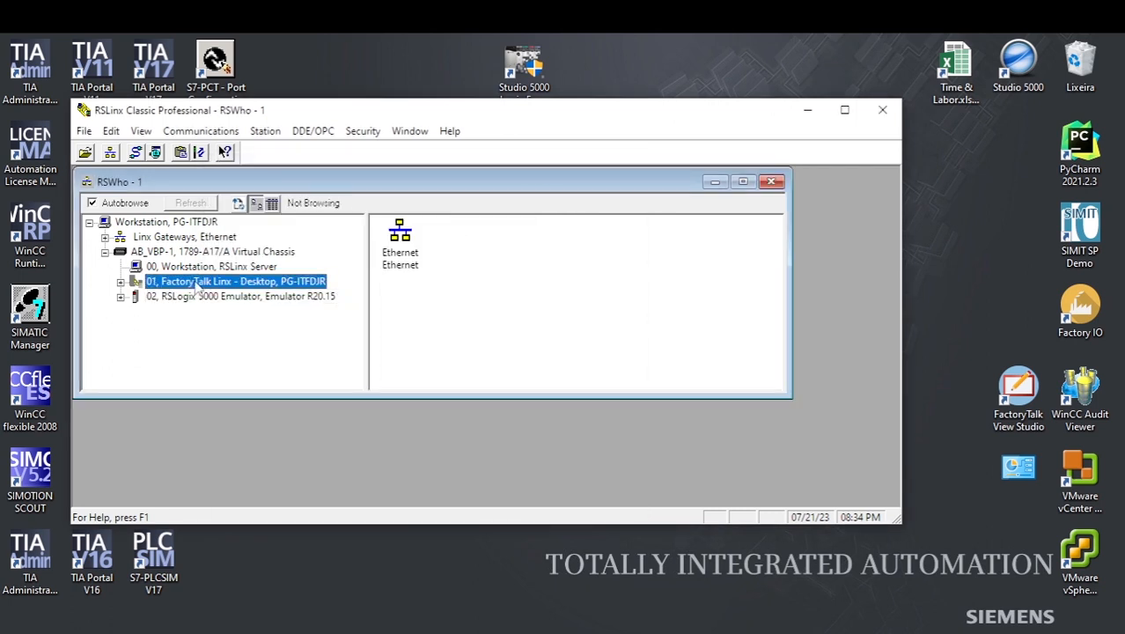
{"action": "left_click", "coordinate": [120, 282]}
{"action": "left_click", "coordinate": [187, 296]}
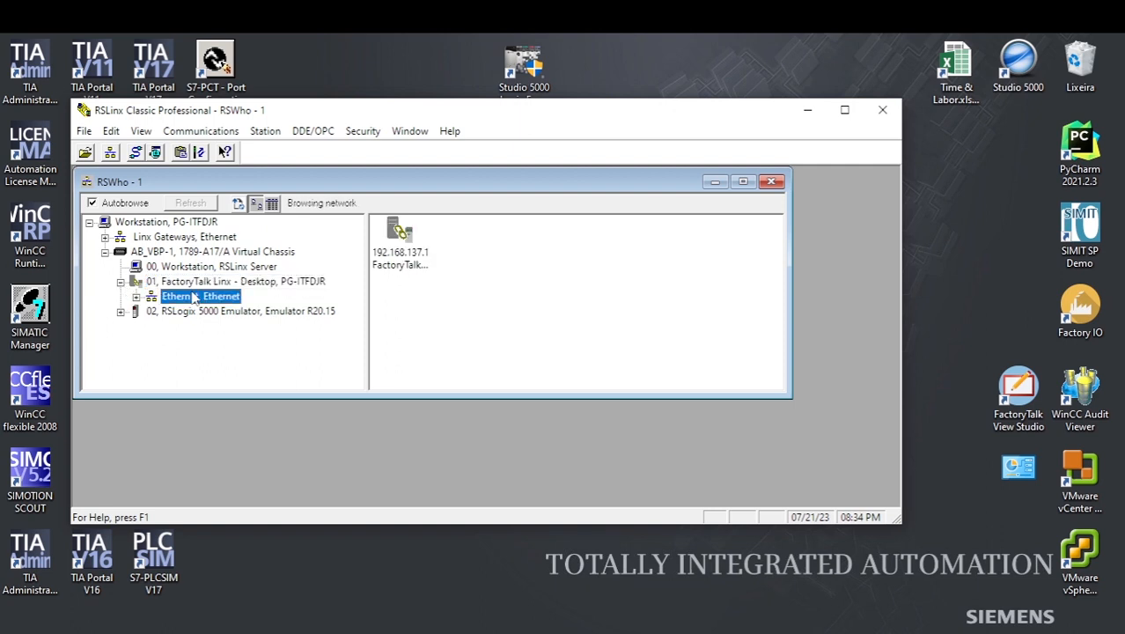
{"action": "left_click", "coordinate": [136, 297]}
{"action": "left_click", "coordinate": [206, 313]}
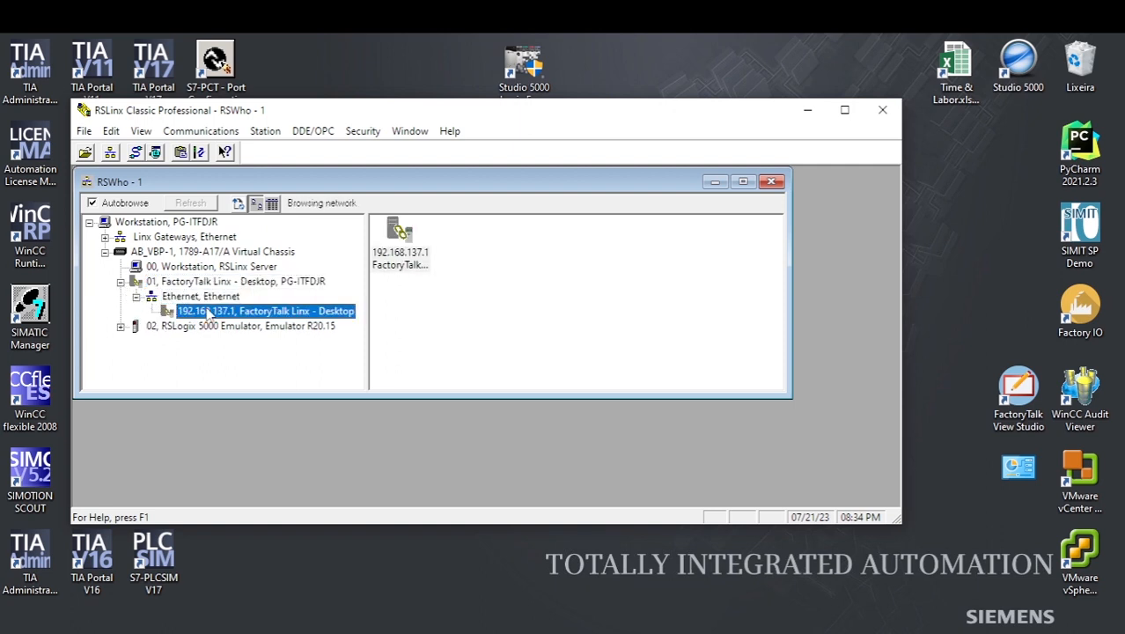
{"action": "left_click", "coordinate": [120, 281]}
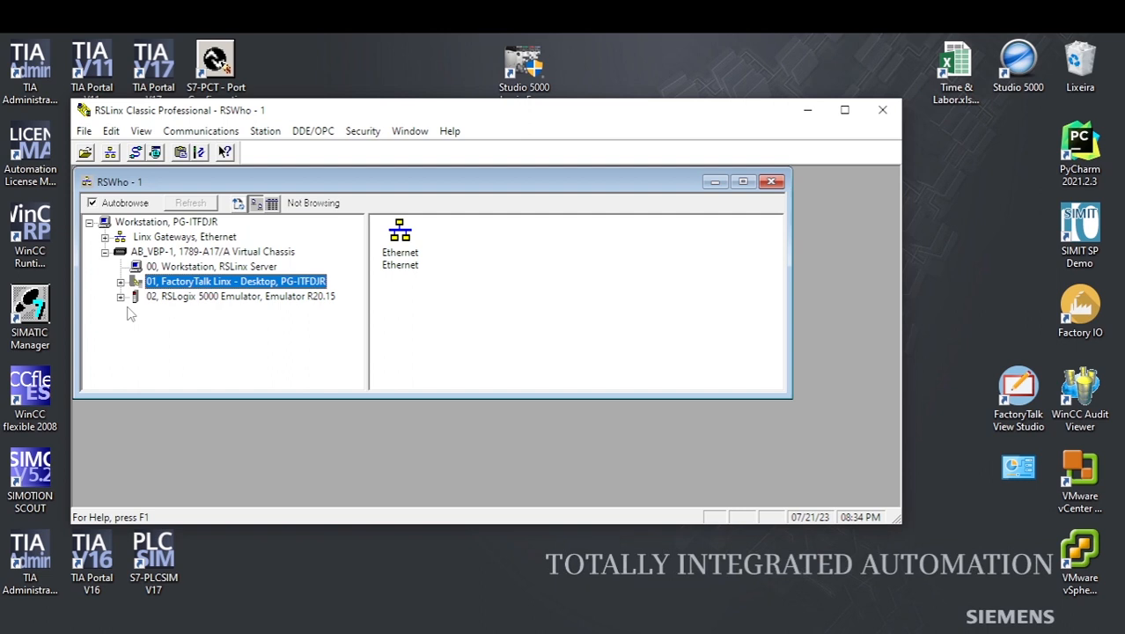
{"action": "left_click", "coordinate": [201, 299]}
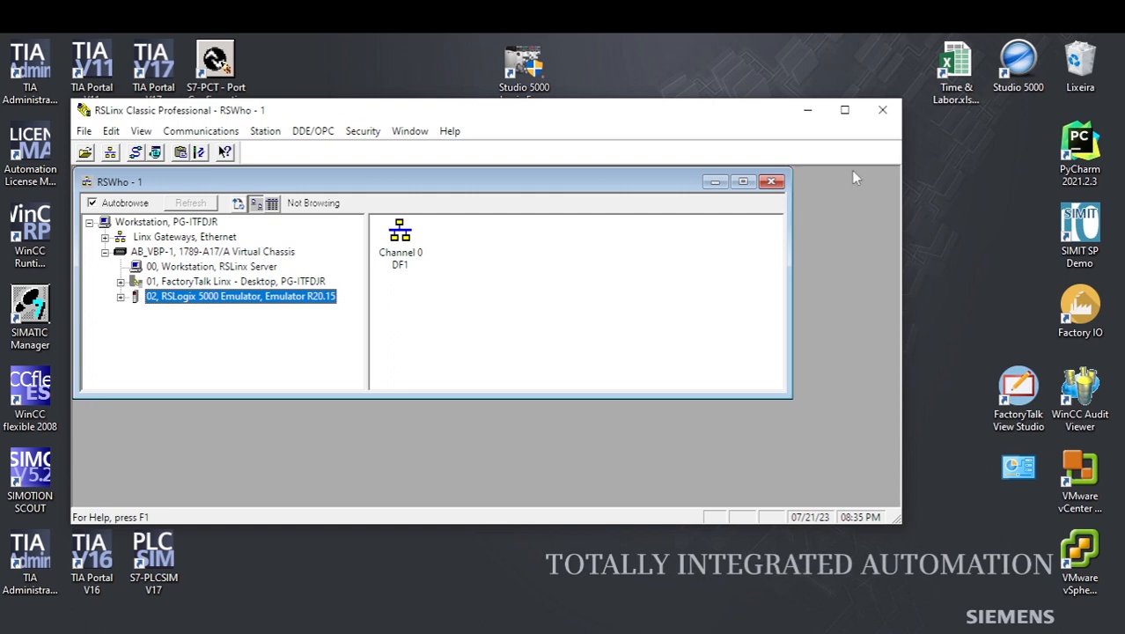
Step: Return to the Logix Emulate chassis, collapse it to slots 0 to 8, and inspect the details of the installed modules
{"action": "left_click", "coordinate": [808, 113]}
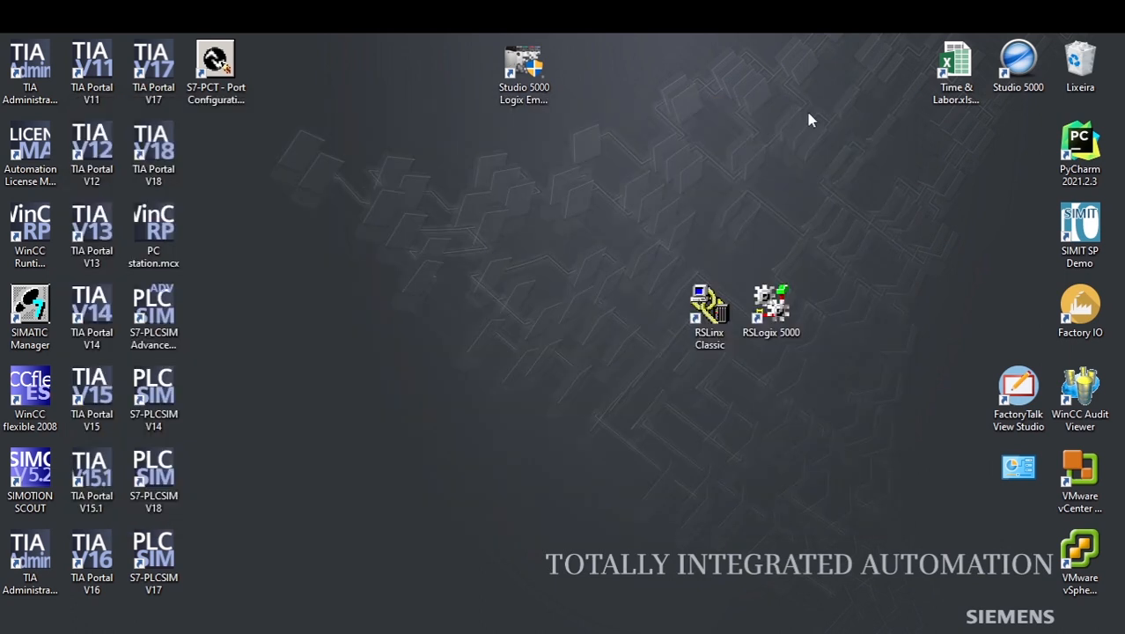
{"action": "left_click", "coordinate": [747, 631]}
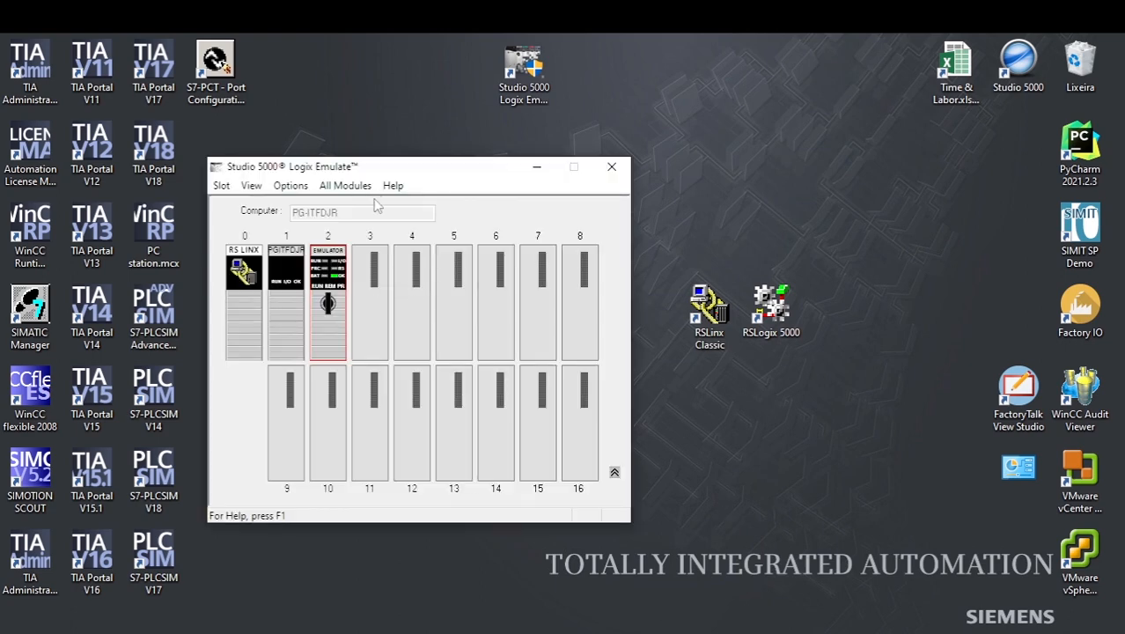
{"action": "left_click_drag", "start_coordinate": [342, 169], "coordinate": [354, 154]}
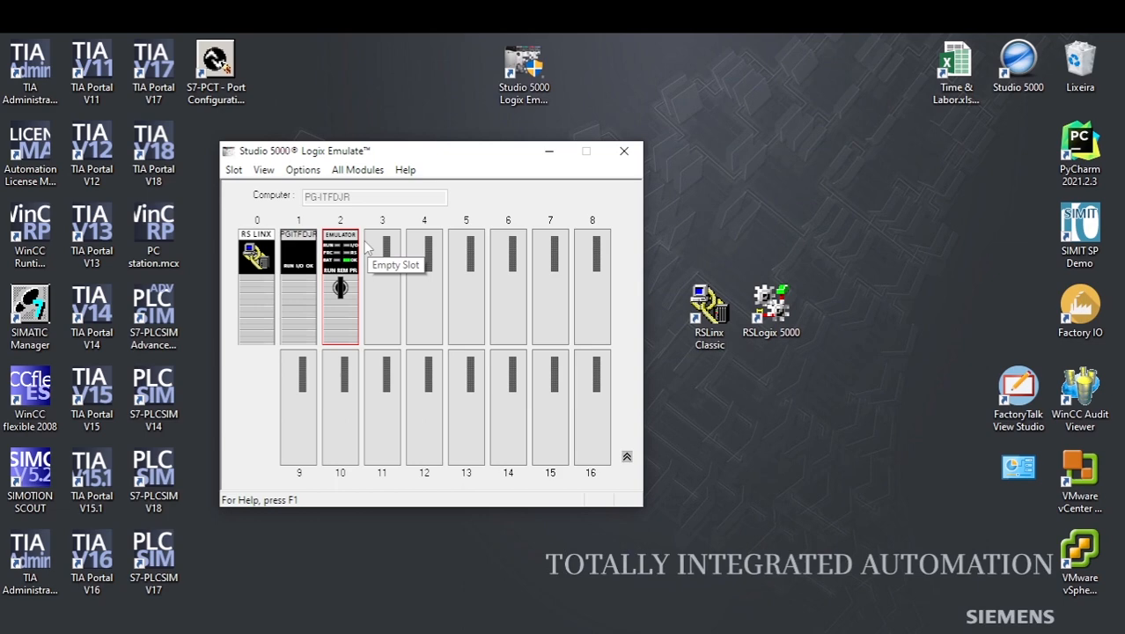
{"action": "left_click", "coordinate": [627, 455]}
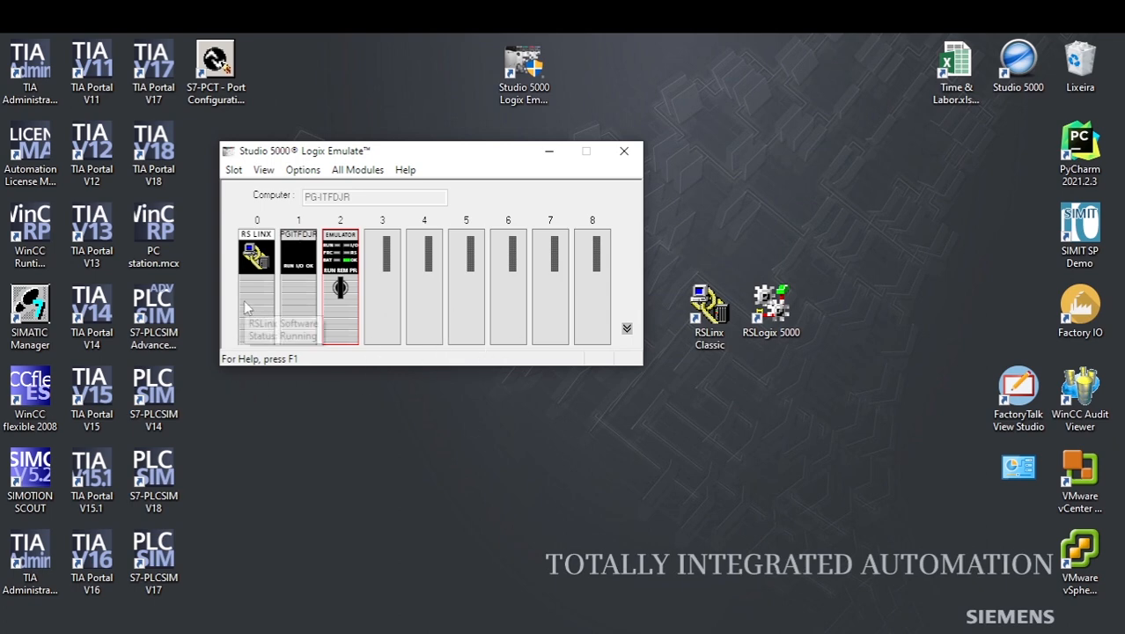
{"action": "mouse_move", "coordinate": [294, 273]}
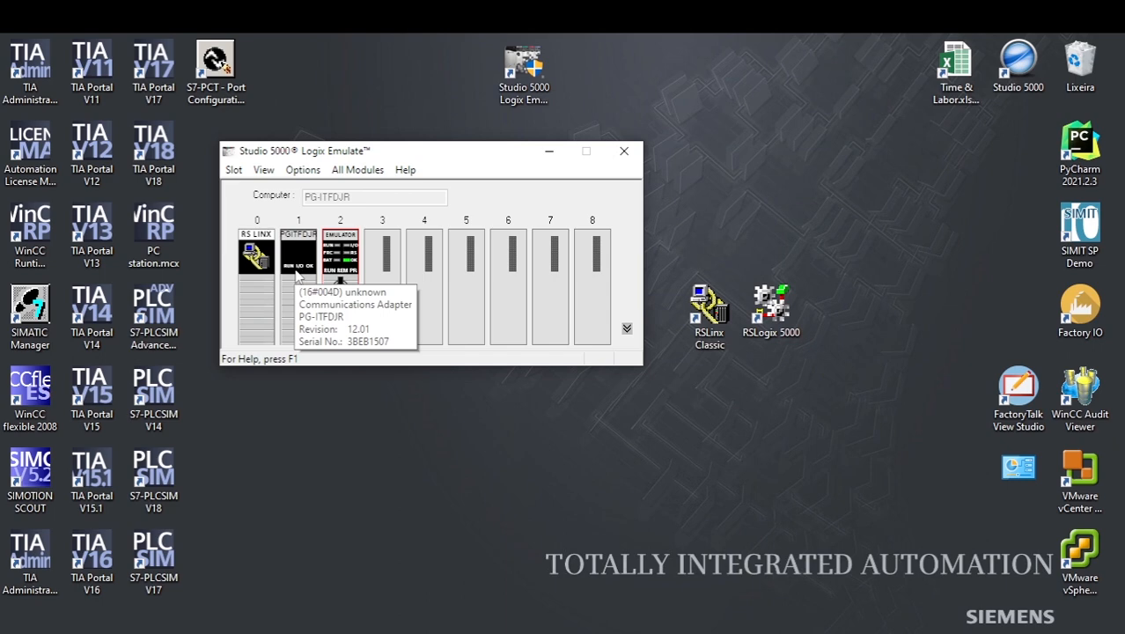
{"action": "mouse_move", "coordinate": [346, 302]}
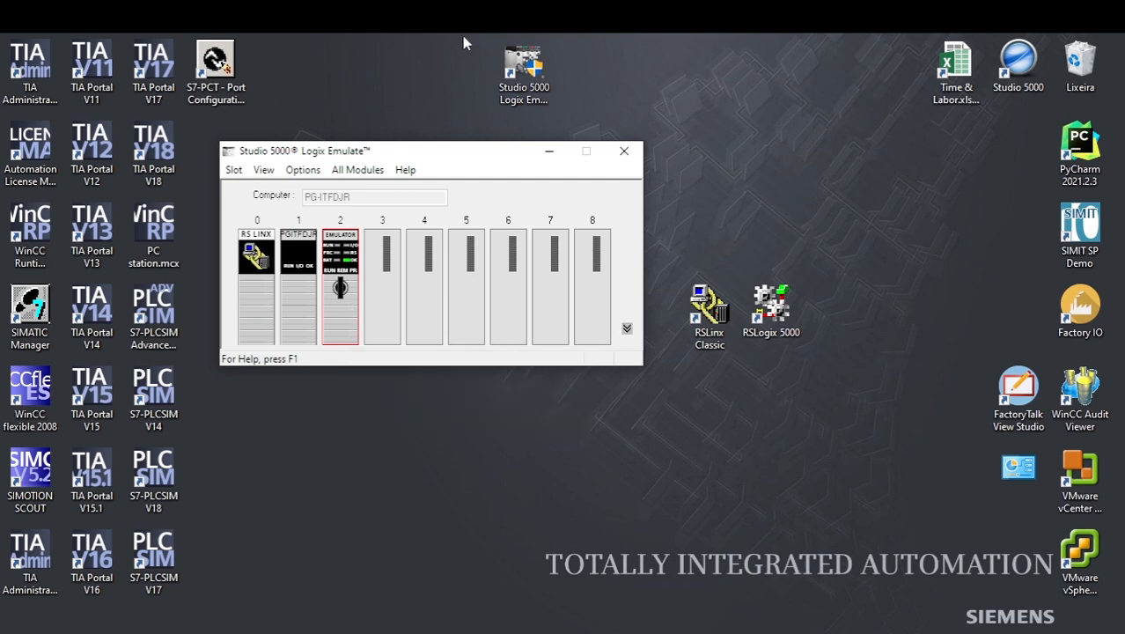
Step: Launch RSLogix 5000 and start a new controller project with the name treinamento_djr_RA and the description "aula 01"
{"action": "left_click", "coordinate": [778, 317]}
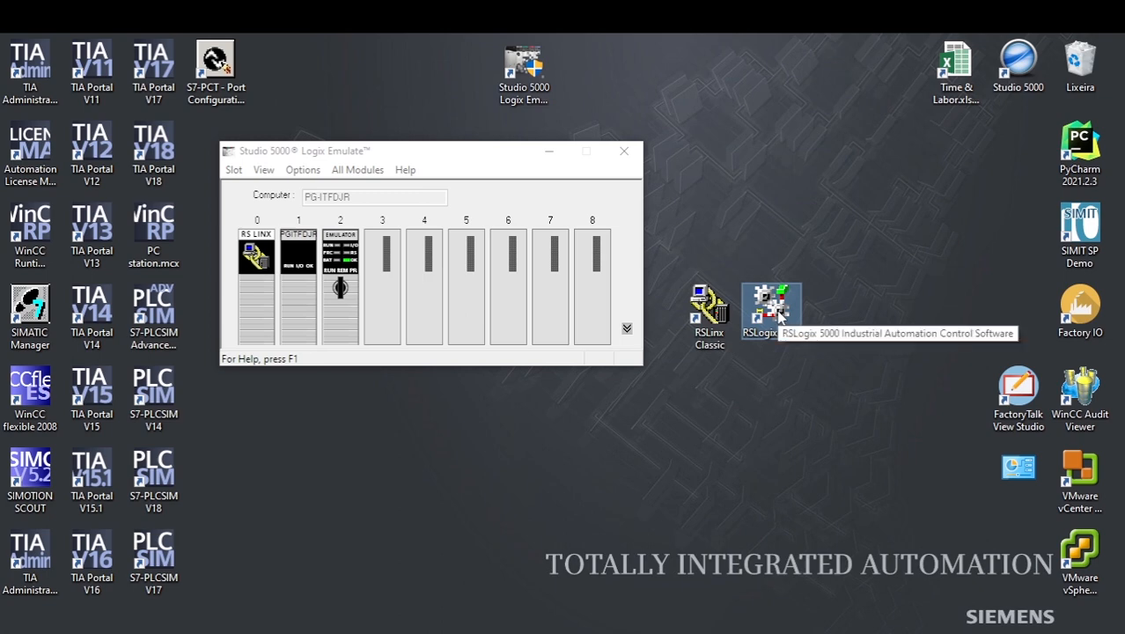
{"action": "double_click", "coordinate": [771, 308]}
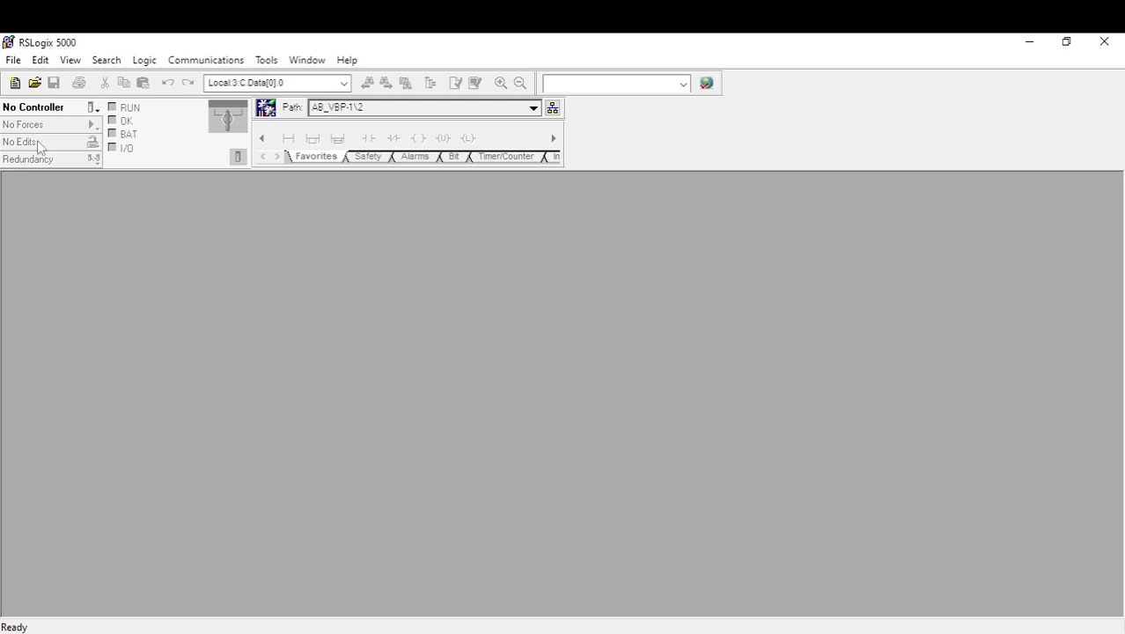
{"action": "left_click", "coordinate": [15, 85]}
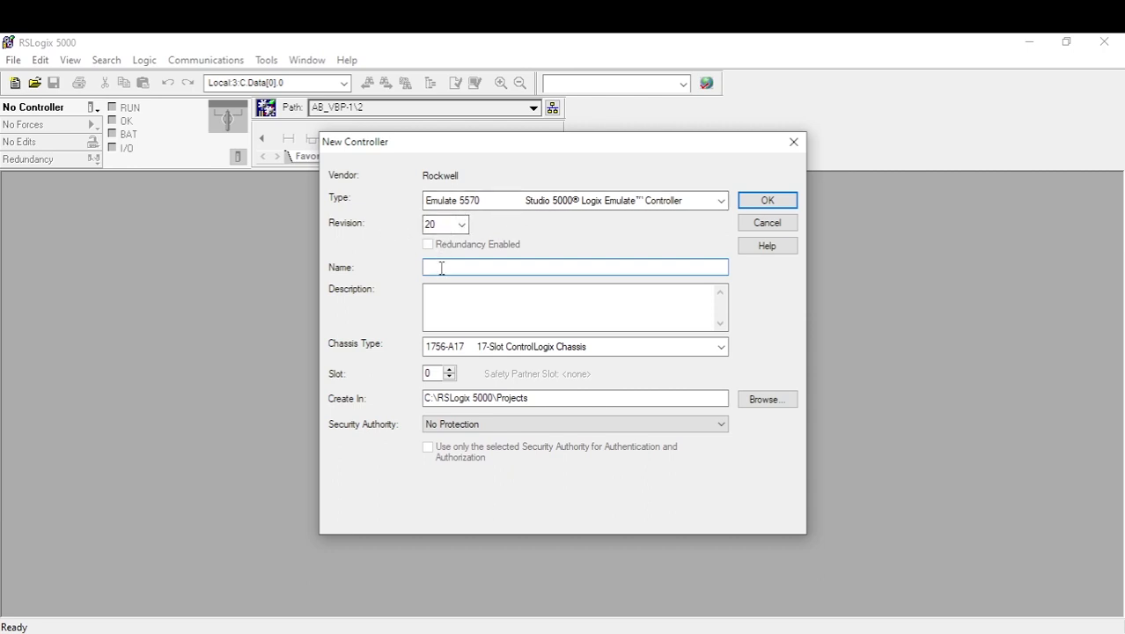
{"action": "type", "text": "treinamento_djr_RA"}
{"action": "left_click", "coordinate": [447, 303]}
{"action": "type", "text": "aula 01"}
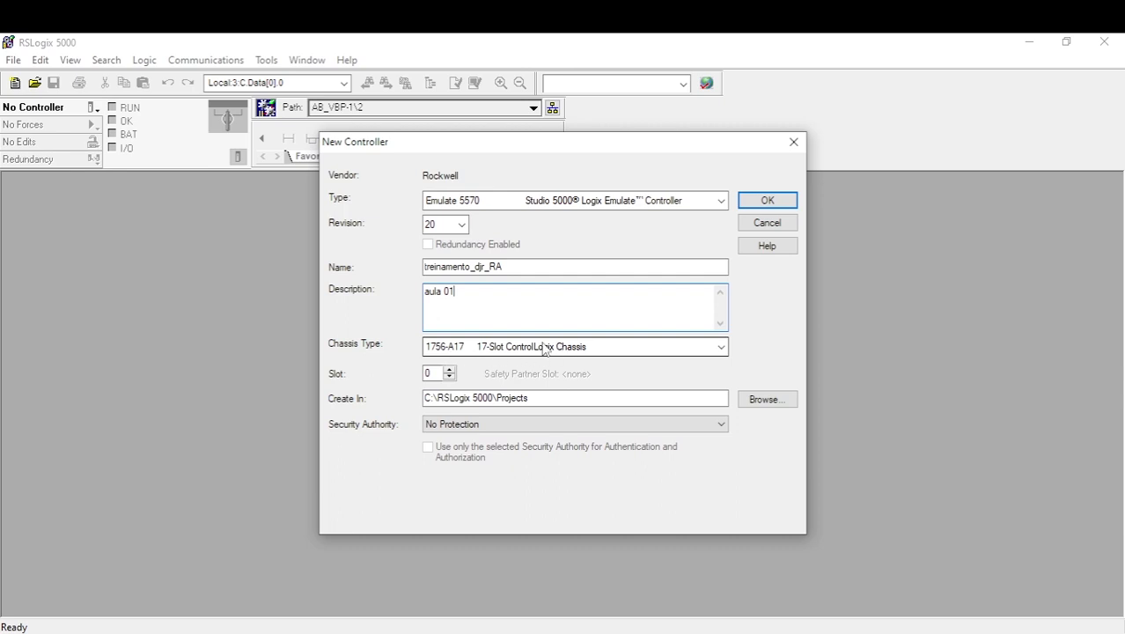
Step: Review the available chassis types and choose the 1756-A17 17-Slot ControlLogix Chassis for the new controller
{"action": "left_click", "coordinate": [720, 350]}
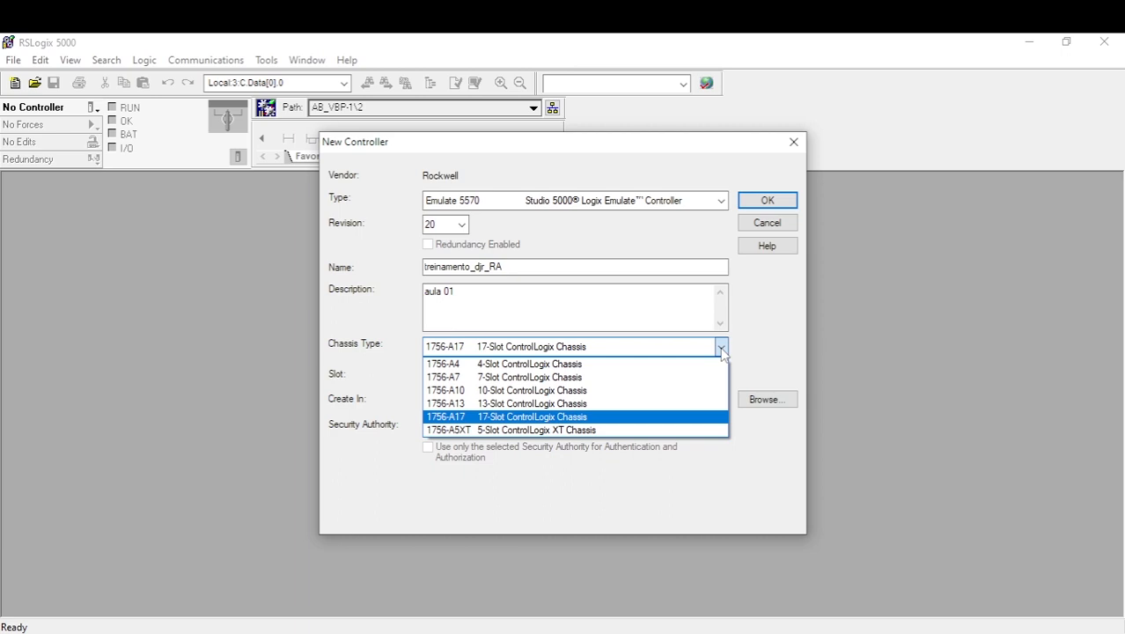
{"action": "left_click", "coordinate": [721, 349]}
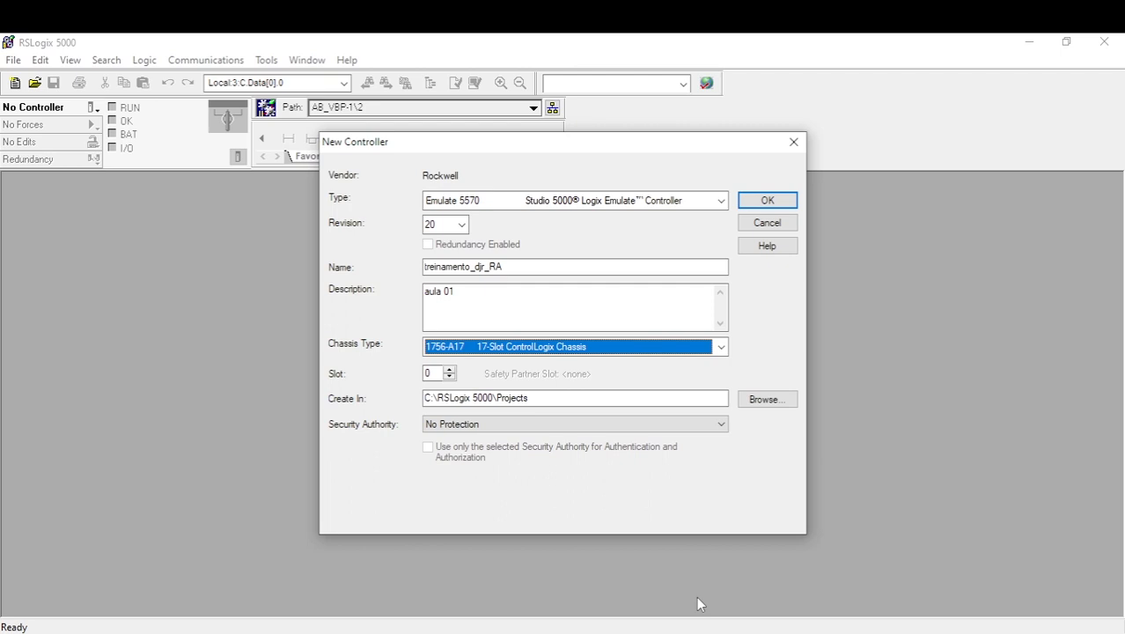
{"action": "left_click", "coordinate": [721, 348]}
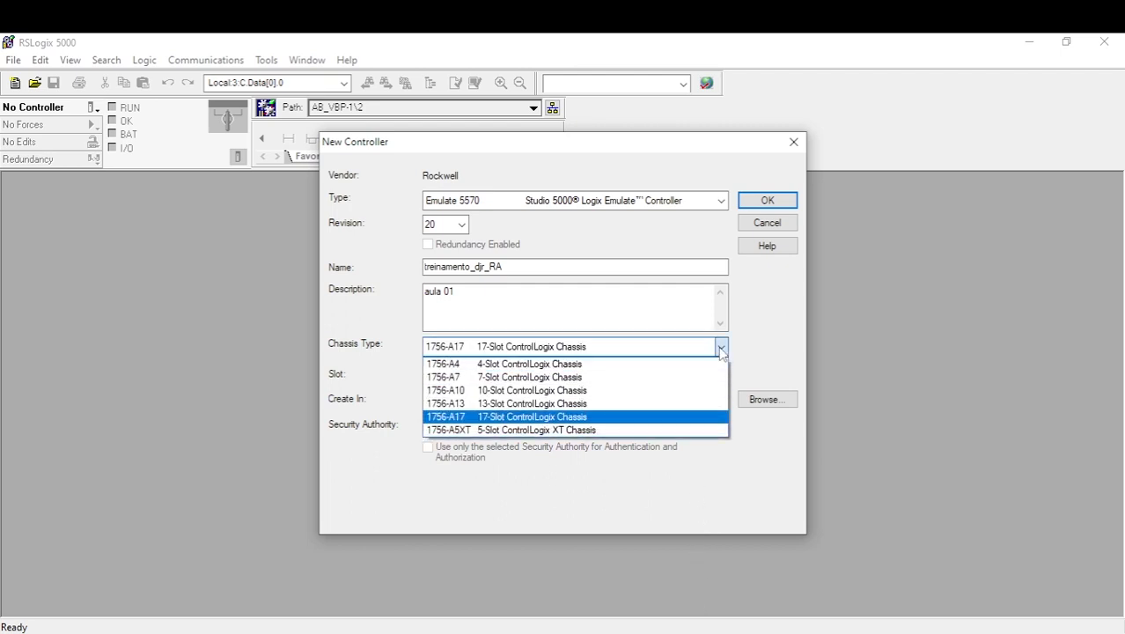
{"action": "left_click", "coordinate": [475, 416]}
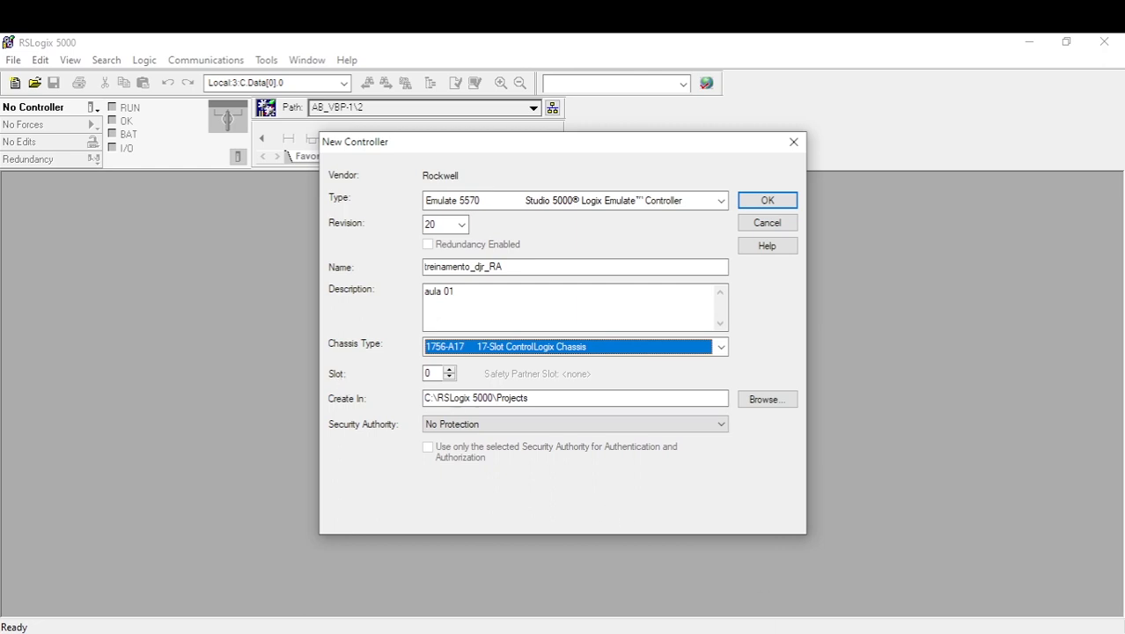
Step: Check the emulated controller's slot in Logix Emulate, set the new controller's slot to 2, and create the project in C:\RSLogix 5000\Projects
{"action": "key", "text": "alt+Tab"}
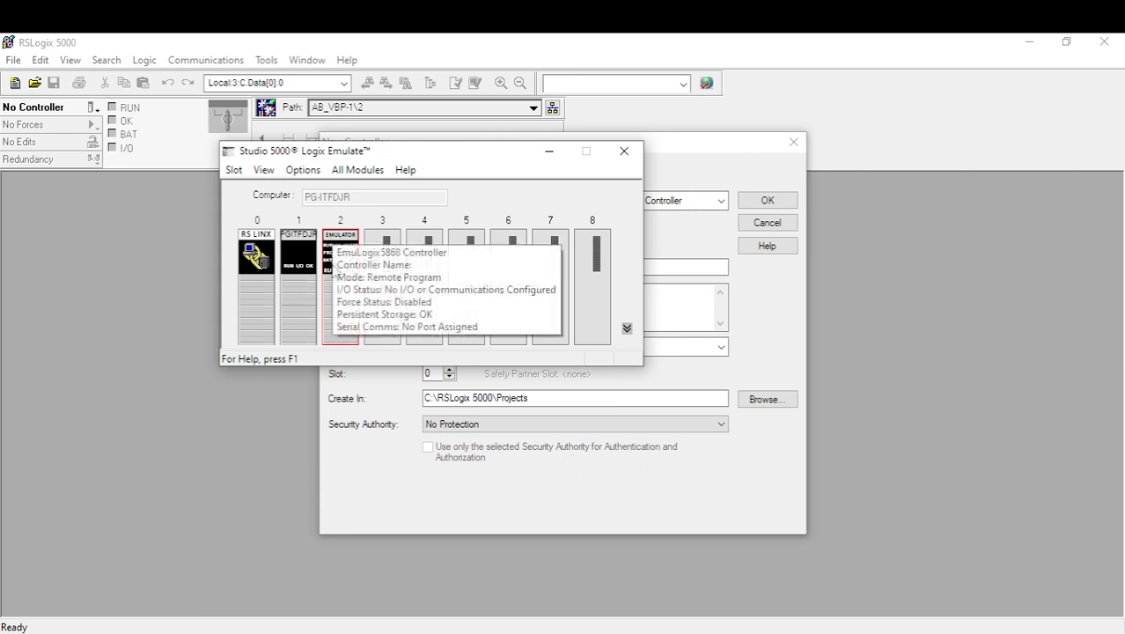
{"action": "left_click", "coordinate": [549, 154]}
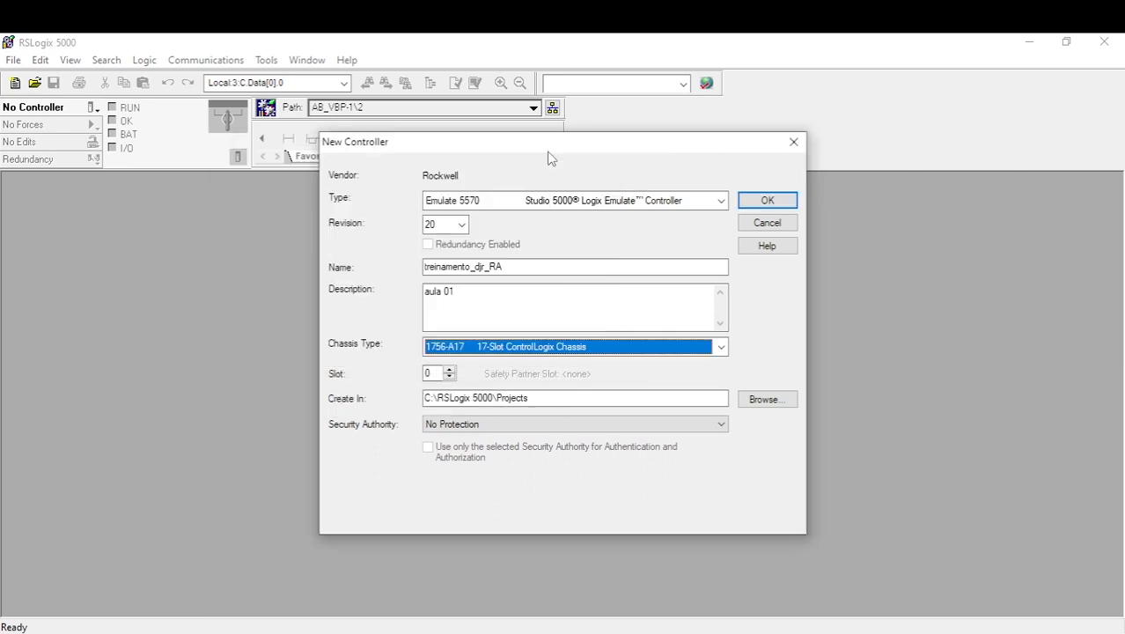
{"action": "left_click", "coordinate": [449, 370]}
{"action": "left_click", "coordinate": [449, 369]}
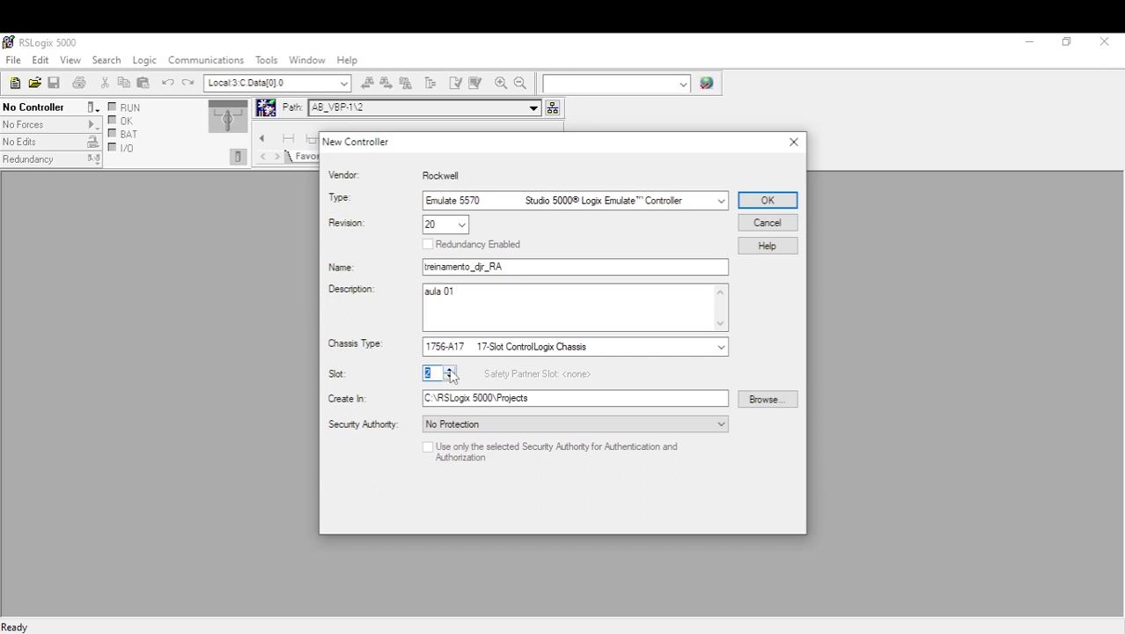
{"action": "left_click_drag", "start_coordinate": [548, 397], "coordinate": [409, 410]}
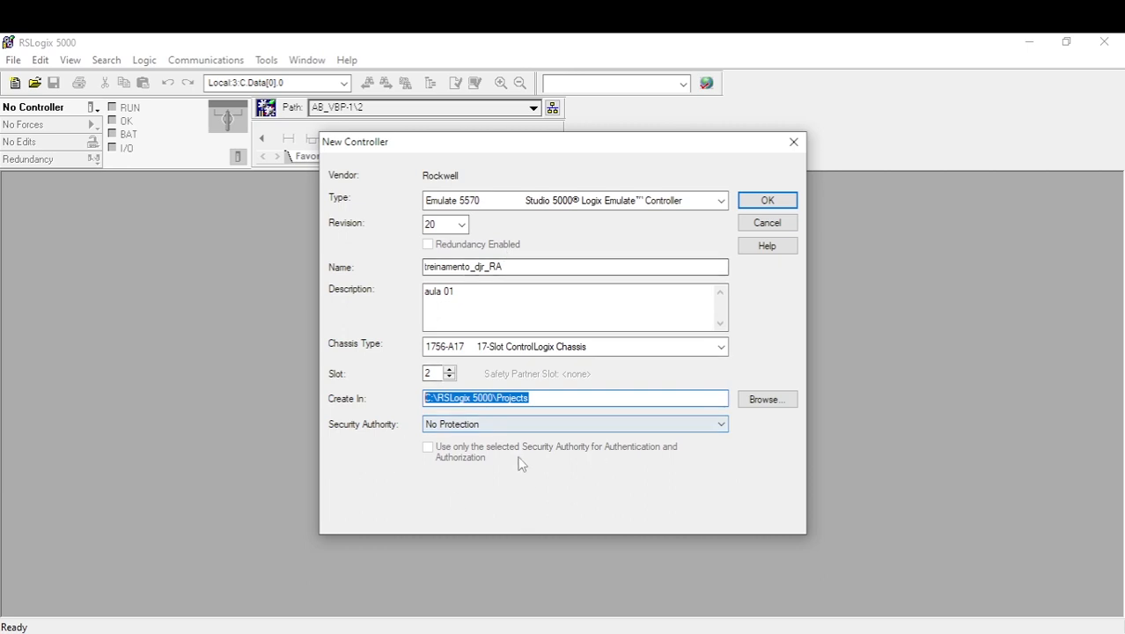
{"action": "left_click", "coordinate": [765, 203]}
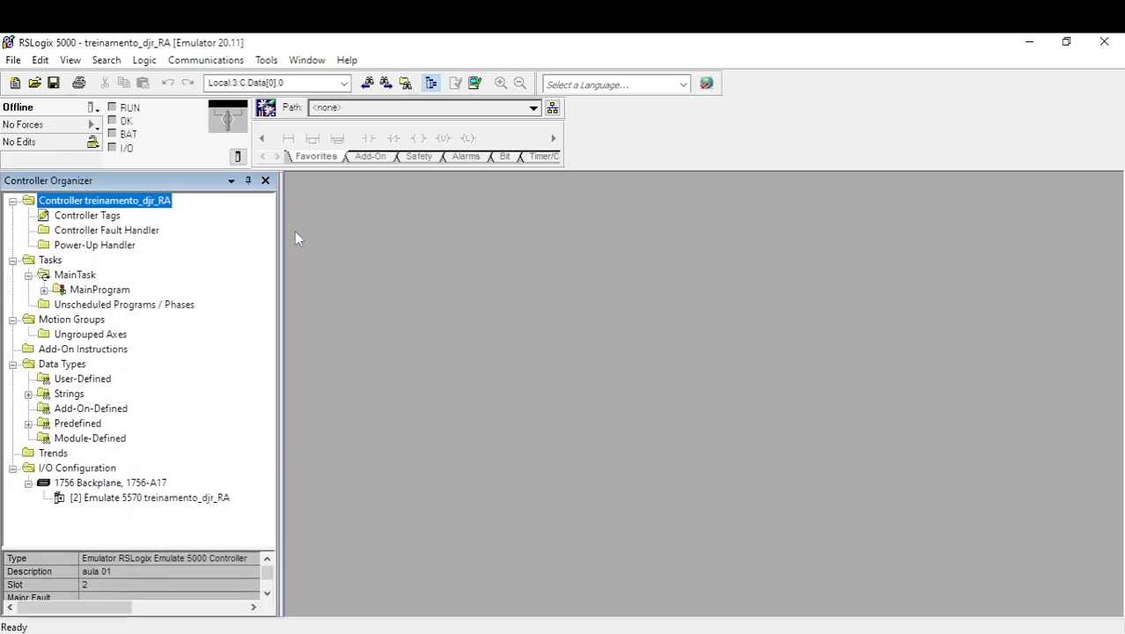
Step: Narrow the Controller Organizer and inspect the I/O Configuration, its 1756-A17 backplane, and the Emulate 5570 controller in slot 2
{"action": "left_click_drag", "start_coordinate": [281, 349], "coordinate": [263, 349]}
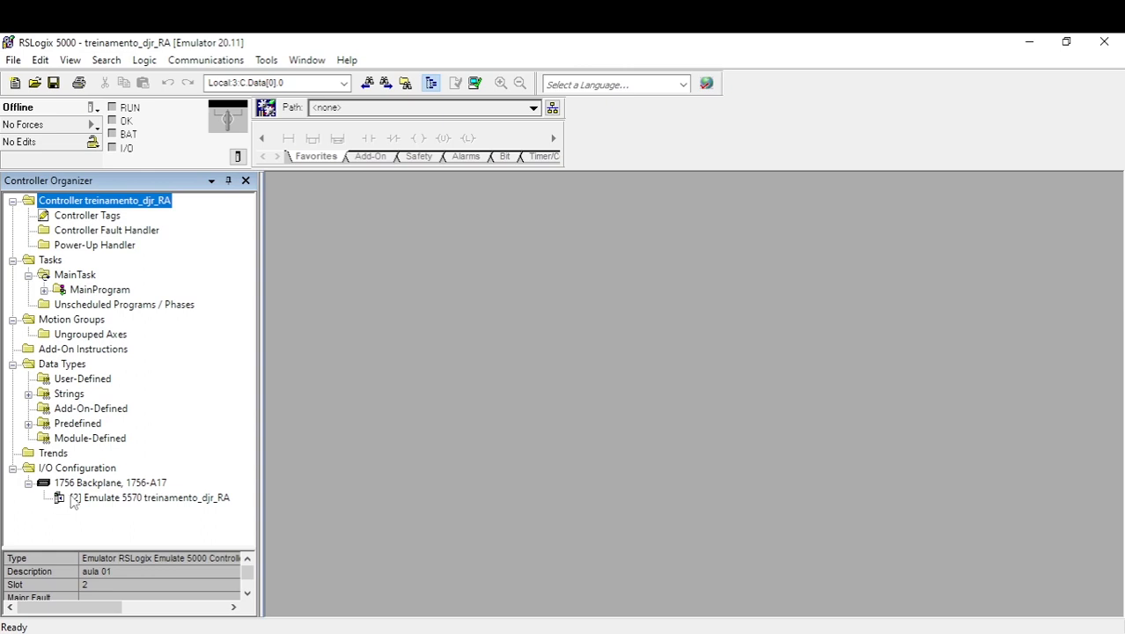
{"action": "left_click", "coordinate": [112, 484]}
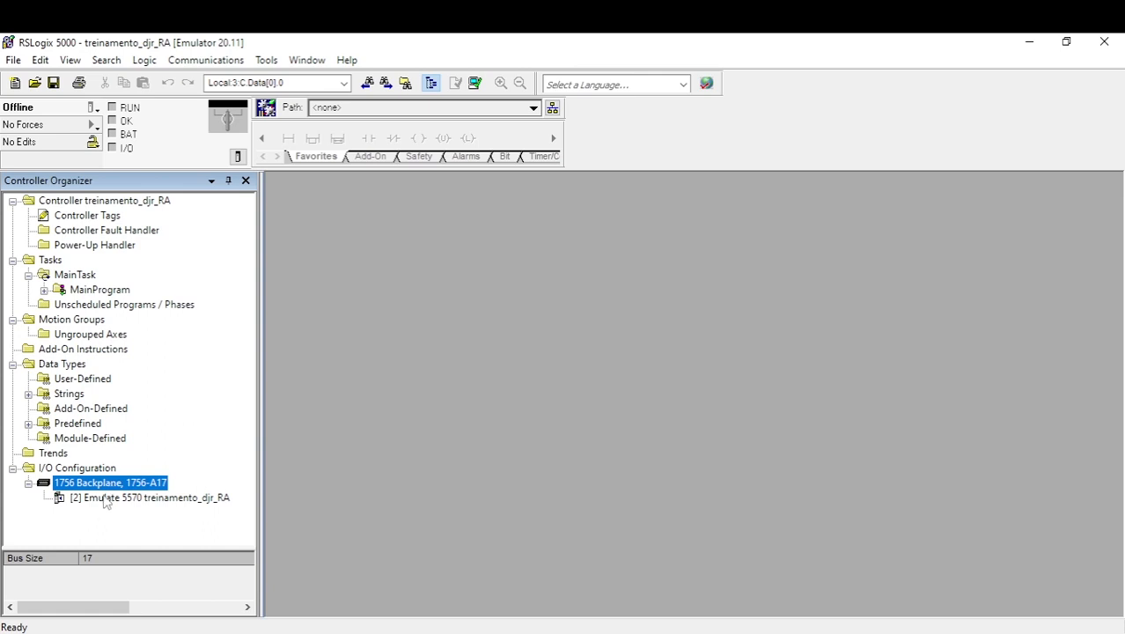
{"action": "left_click", "coordinate": [105, 498]}
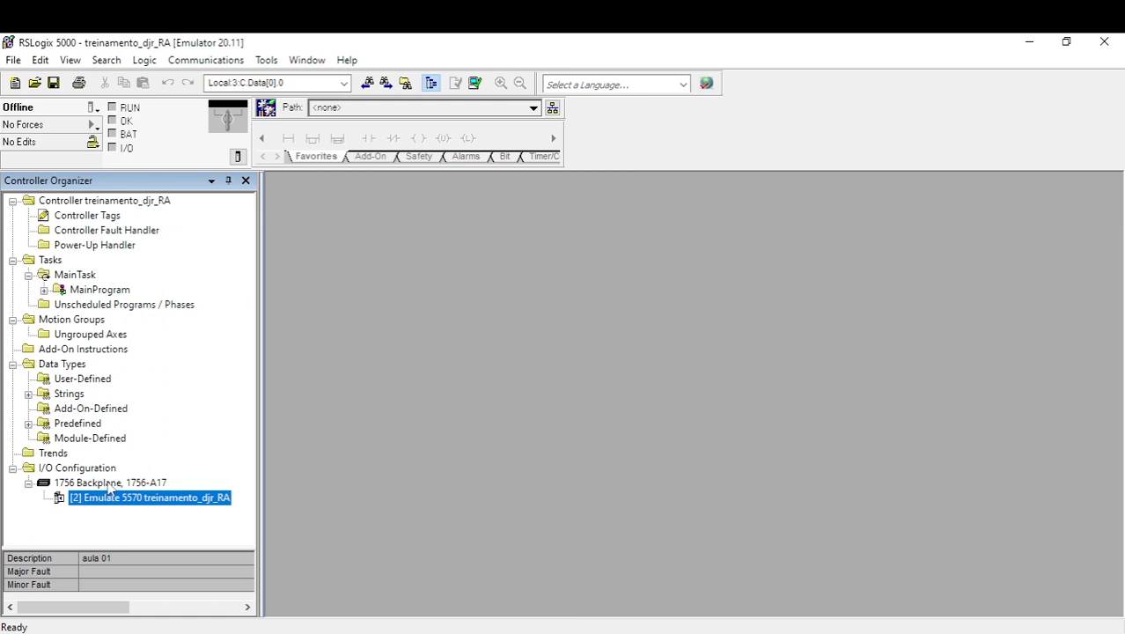
{"action": "left_click", "coordinate": [109, 484]}
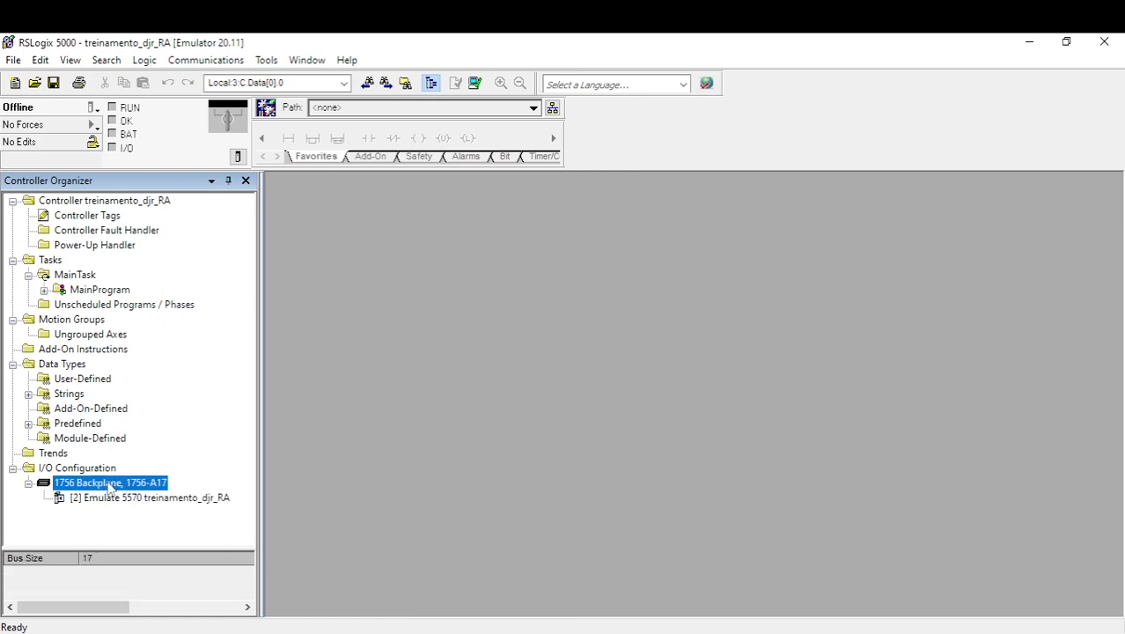
{"action": "left_click", "coordinate": [91, 469]}
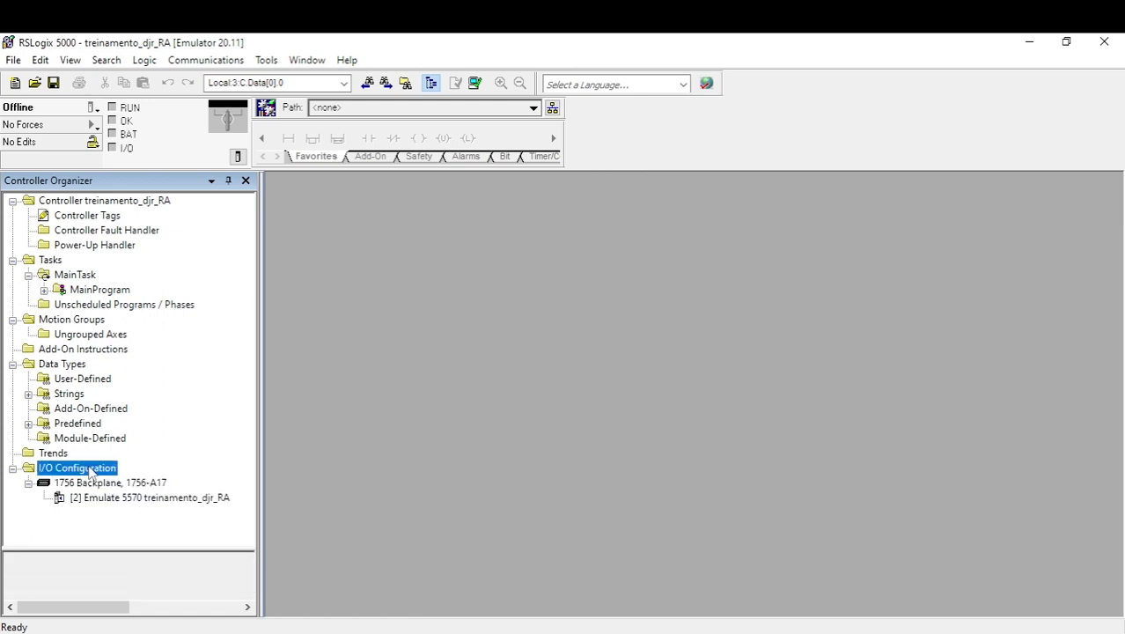
{"action": "left_click", "coordinate": [95, 483]}
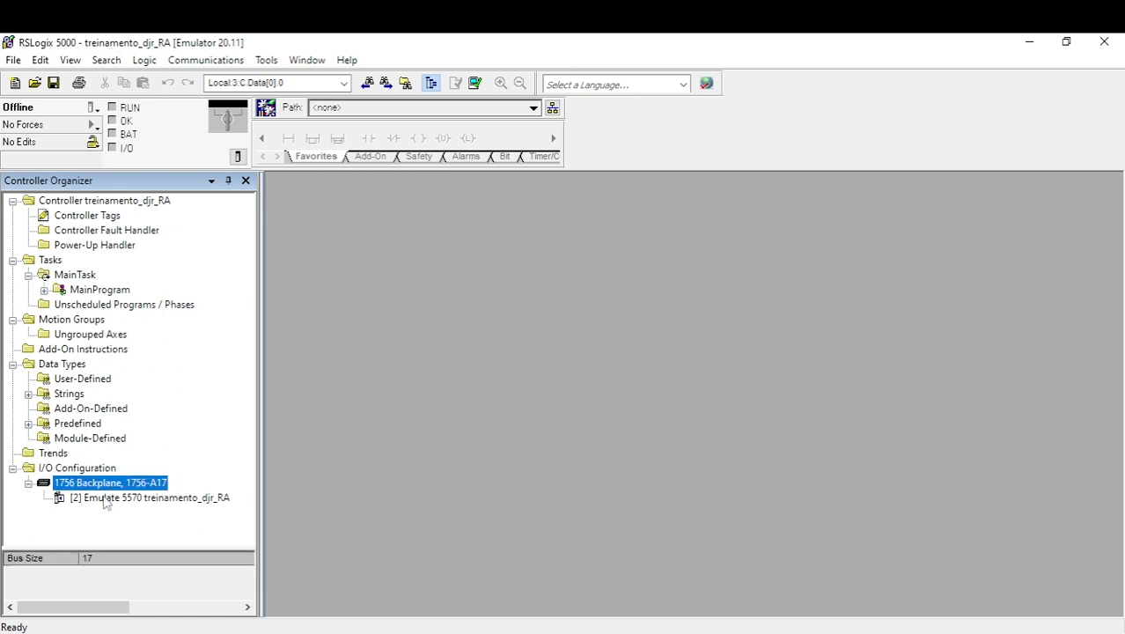
{"action": "left_click", "coordinate": [93, 498]}
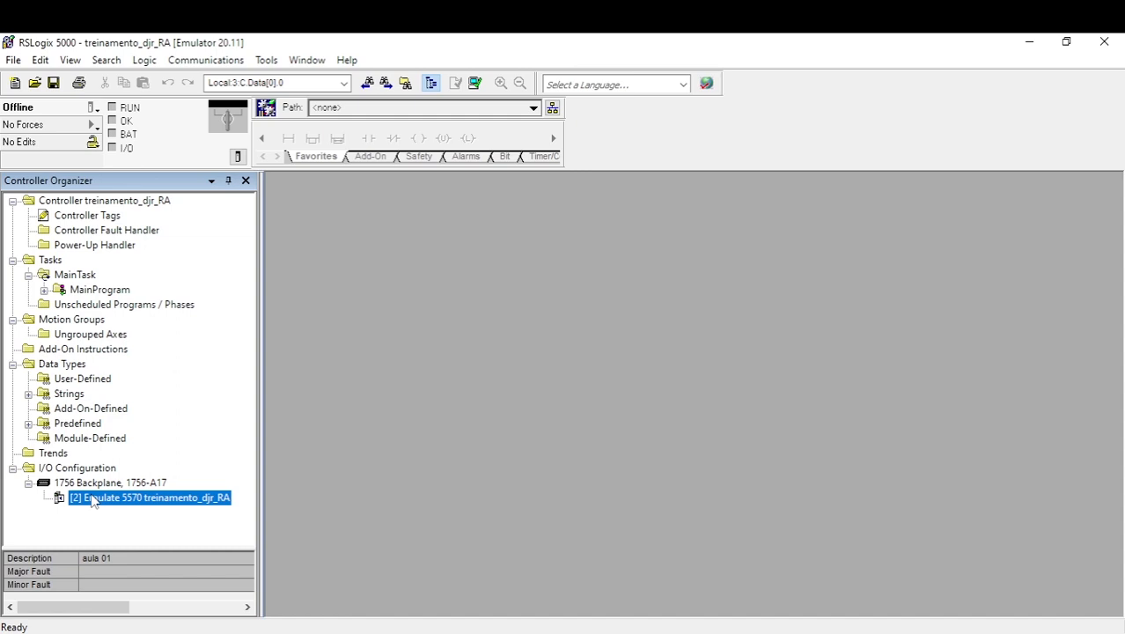
Step: Start adding a new module to the 1756-A17 backplane in the I/O Configuration
{"action": "left_click", "coordinate": [90, 485]}
{"action": "right_click", "coordinate": [90, 489]}
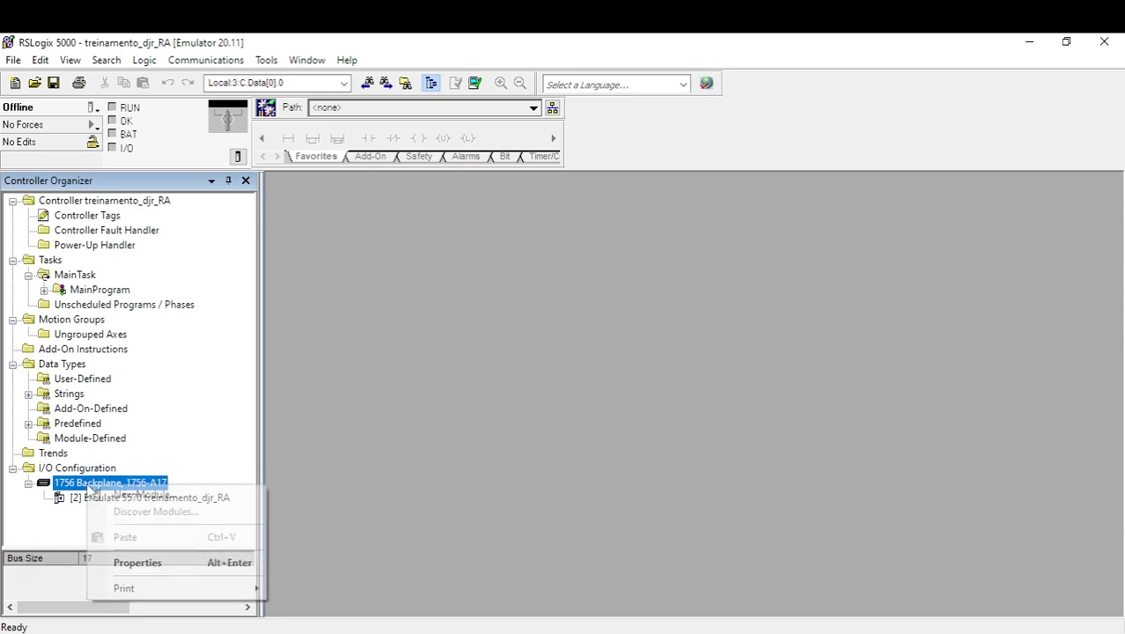
{"action": "left_click", "coordinate": [50, 518]}
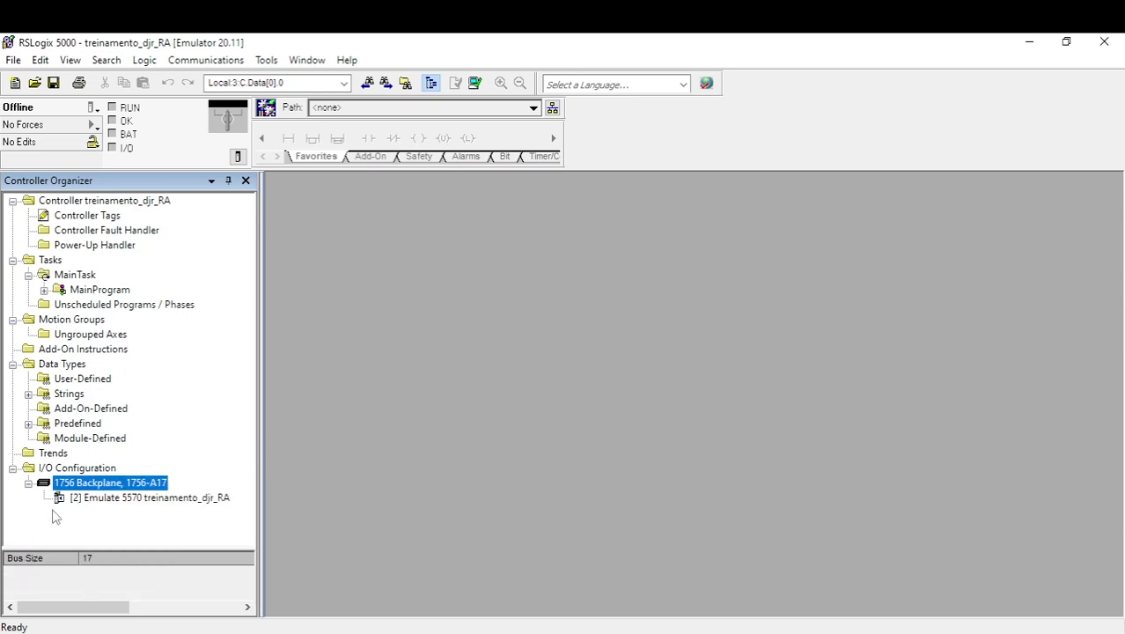
{"action": "right_click", "coordinate": [107, 486]}
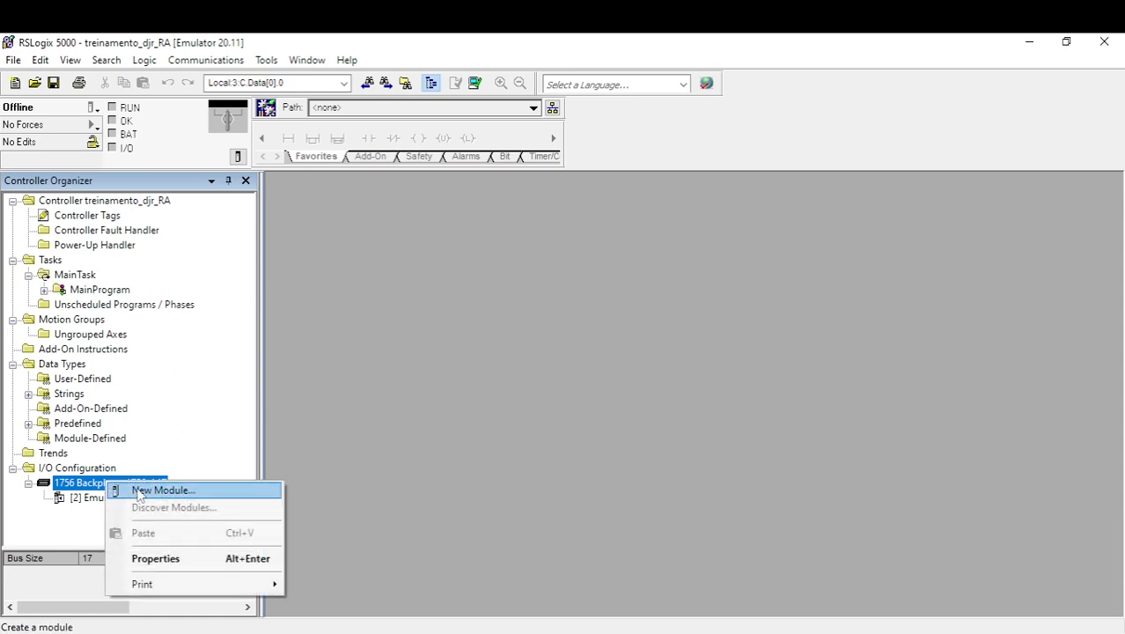
{"action": "left_click", "coordinate": [145, 491]}
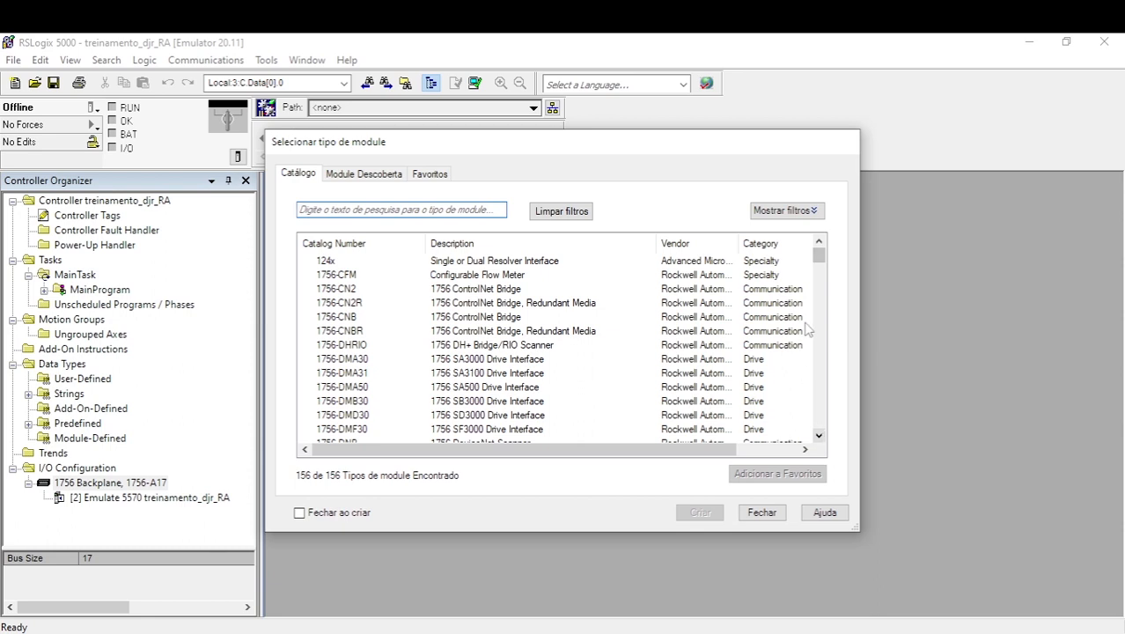
Step: Browse the module catalog past the Ethernet communication modules to the 1756 digital input modules
{"action": "left_click_drag", "start_coordinate": [819, 261], "coordinate": [820, 277]}
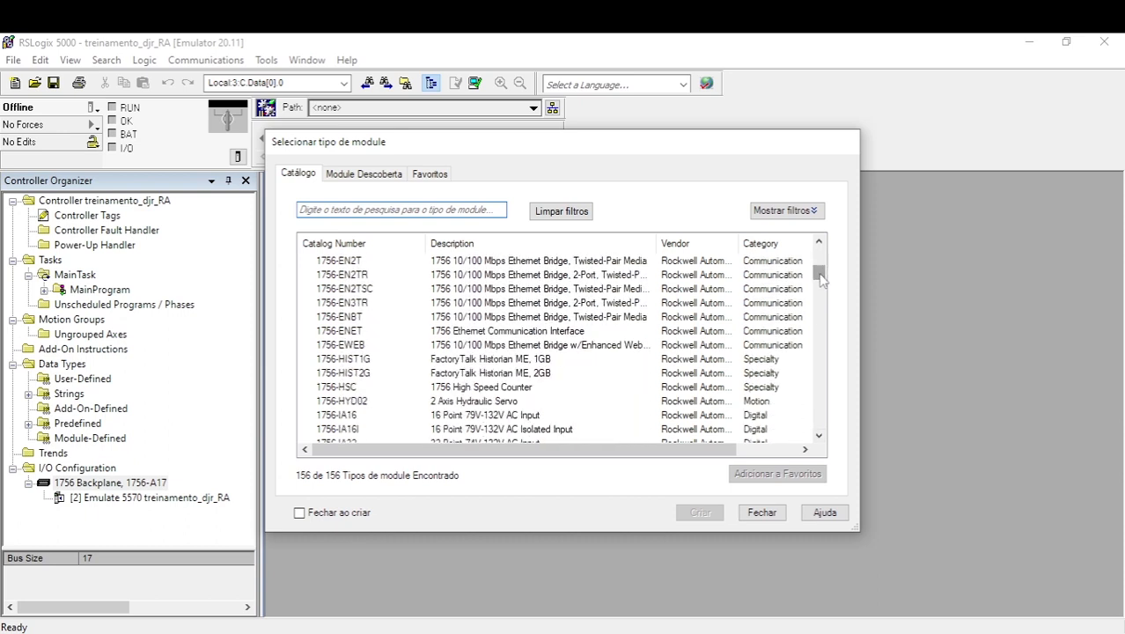
{"action": "left_click", "coordinate": [820, 438]}
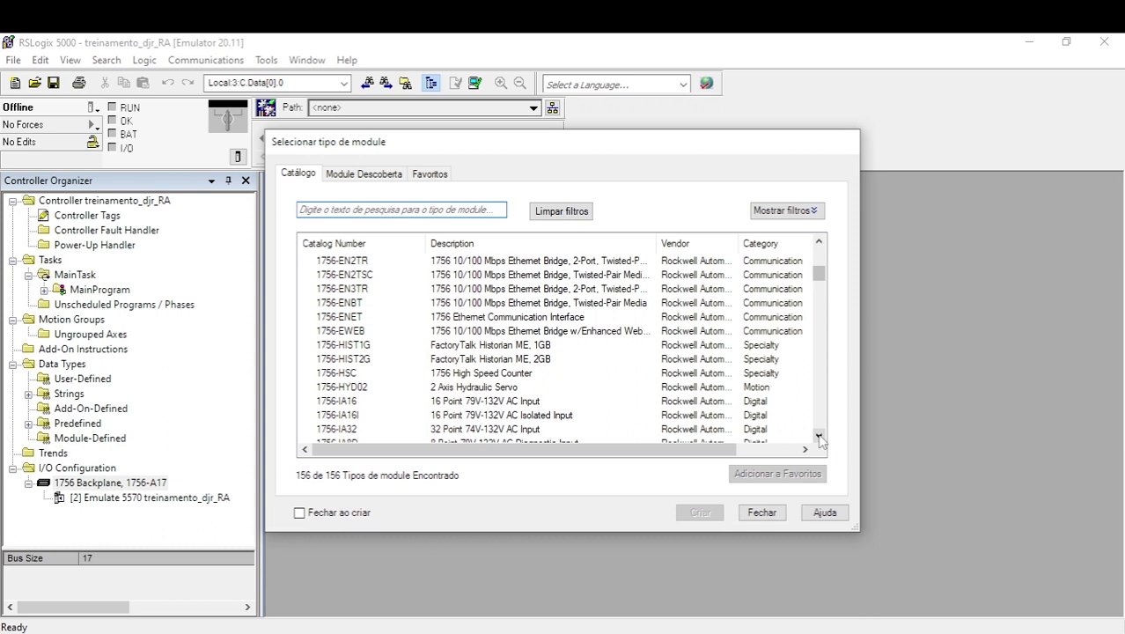
{"action": "left_click", "coordinate": [819, 438]}
{"action": "left_click", "coordinate": [820, 438]}
{"action": "left_click", "coordinate": [820, 438]}
{"action": "left_click", "coordinate": [819, 438]}
{"action": "left_click", "coordinate": [820, 438]}
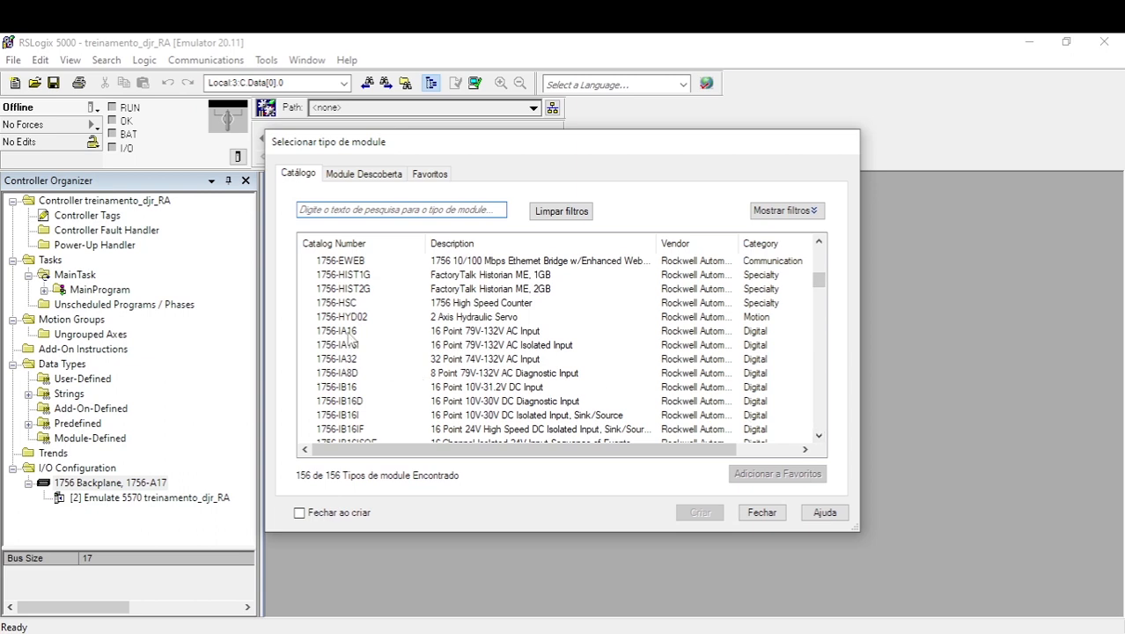
Step: Try filtering the module catalog by "i", browse the input modules, and clear the filter
{"action": "left_click", "coordinate": [334, 210]}
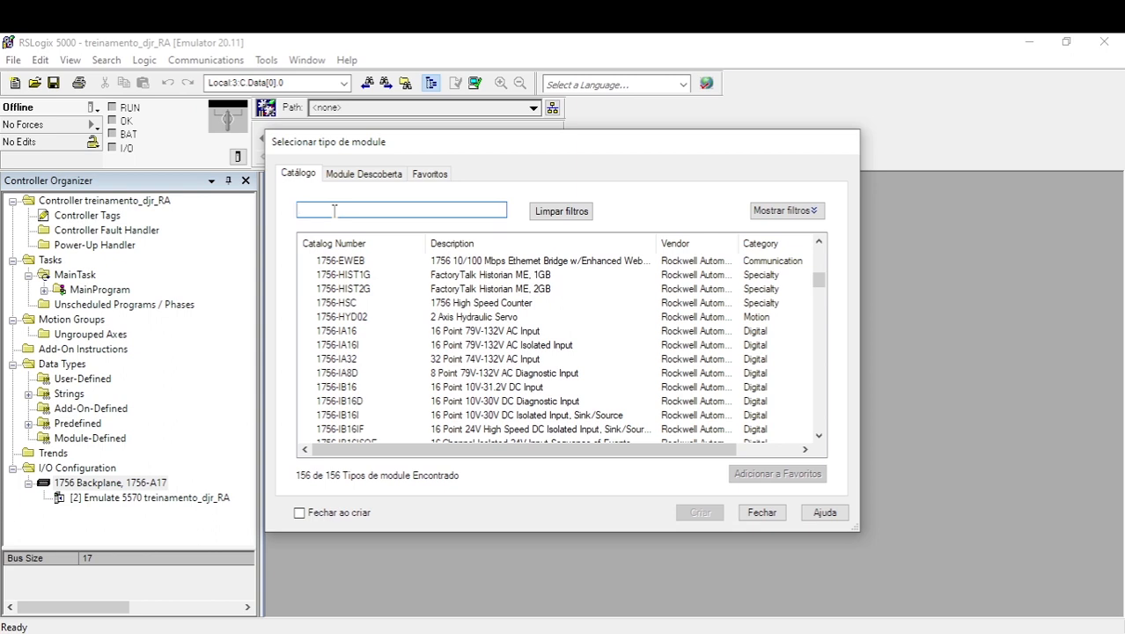
{"action": "type", "text": "i"}
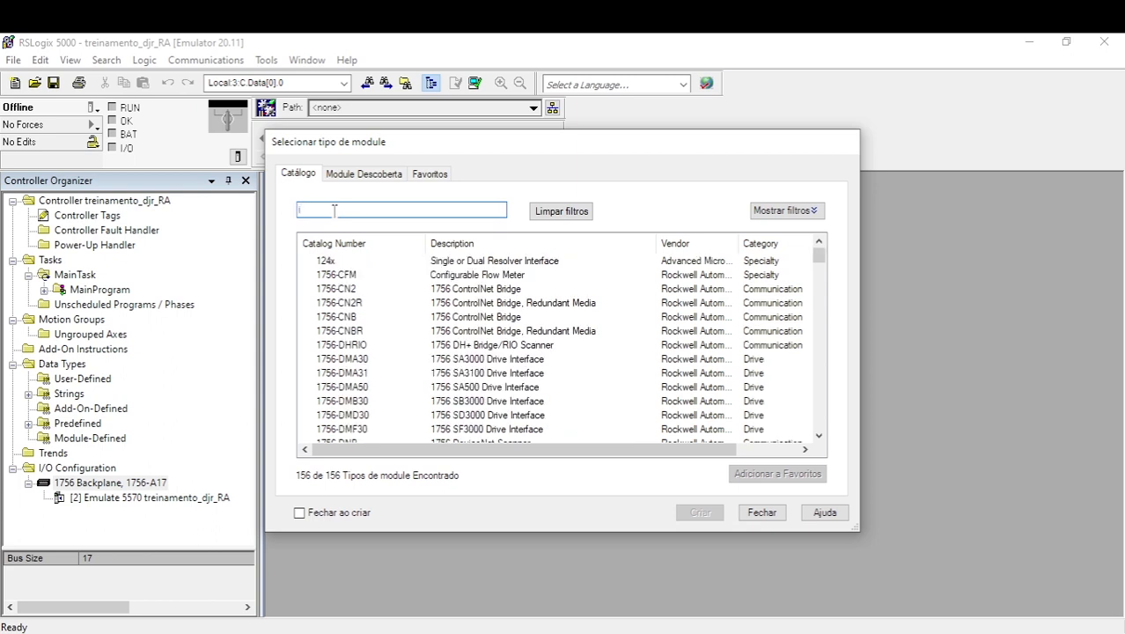
{"action": "left_click_drag", "start_coordinate": [819, 259], "coordinate": [831, 305]}
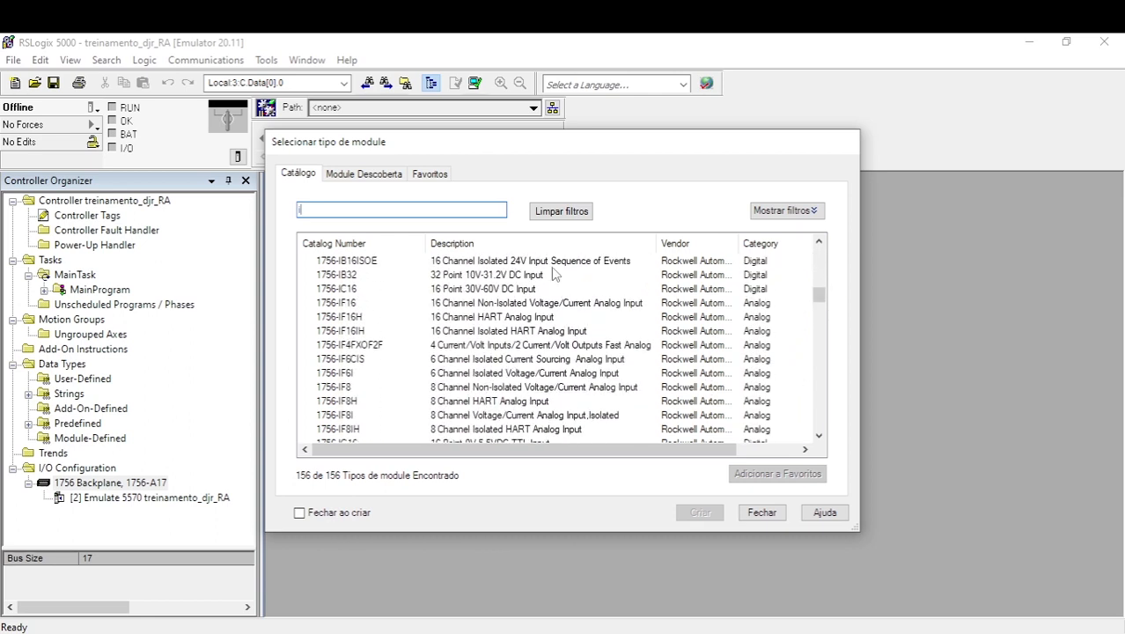
{"action": "key", "text": "BackSpace"}
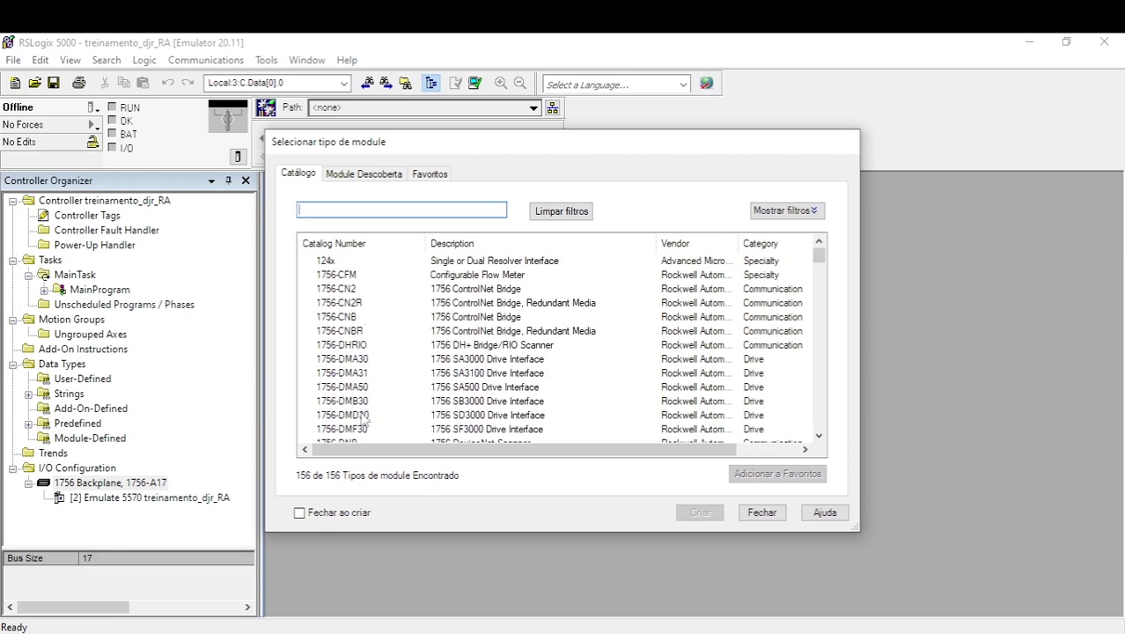
{"action": "left_click_drag", "start_coordinate": [819, 257], "coordinate": [827, 280]}
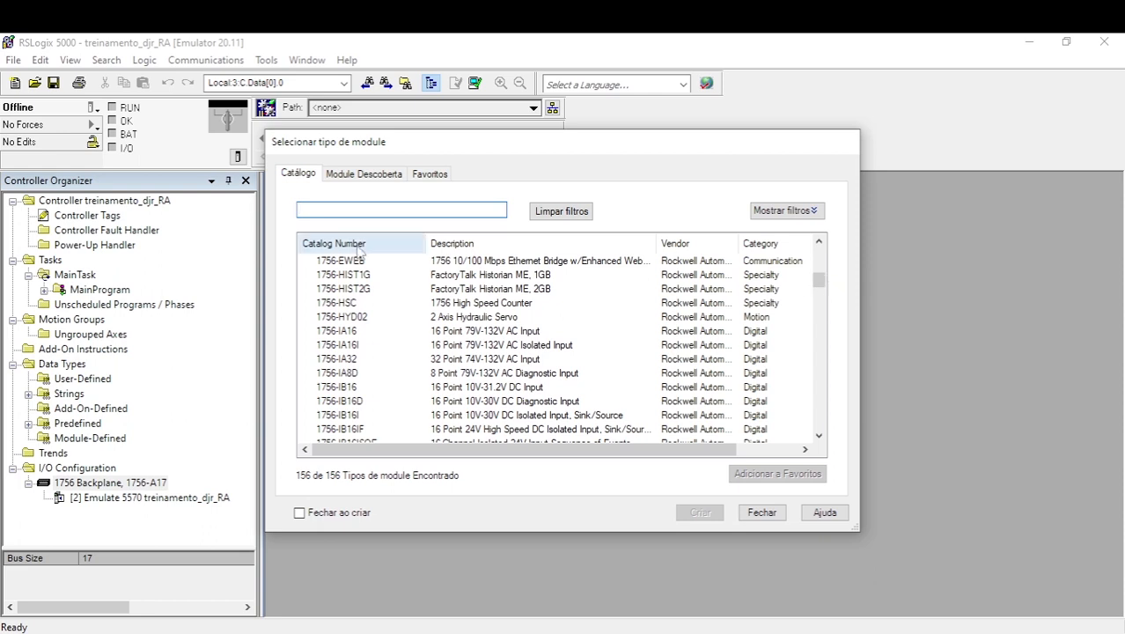
Step: Try filtering the module catalog by "id" and "di", clearing each search text
{"action": "left_click", "coordinate": [317, 211]}
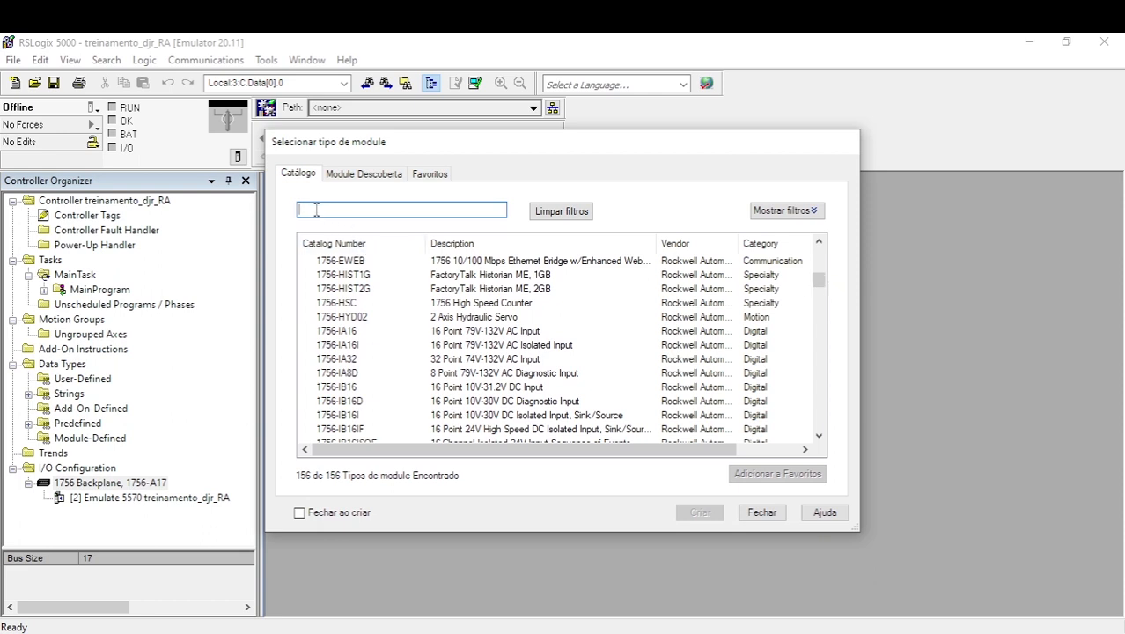
{"action": "type", "text": "id"}
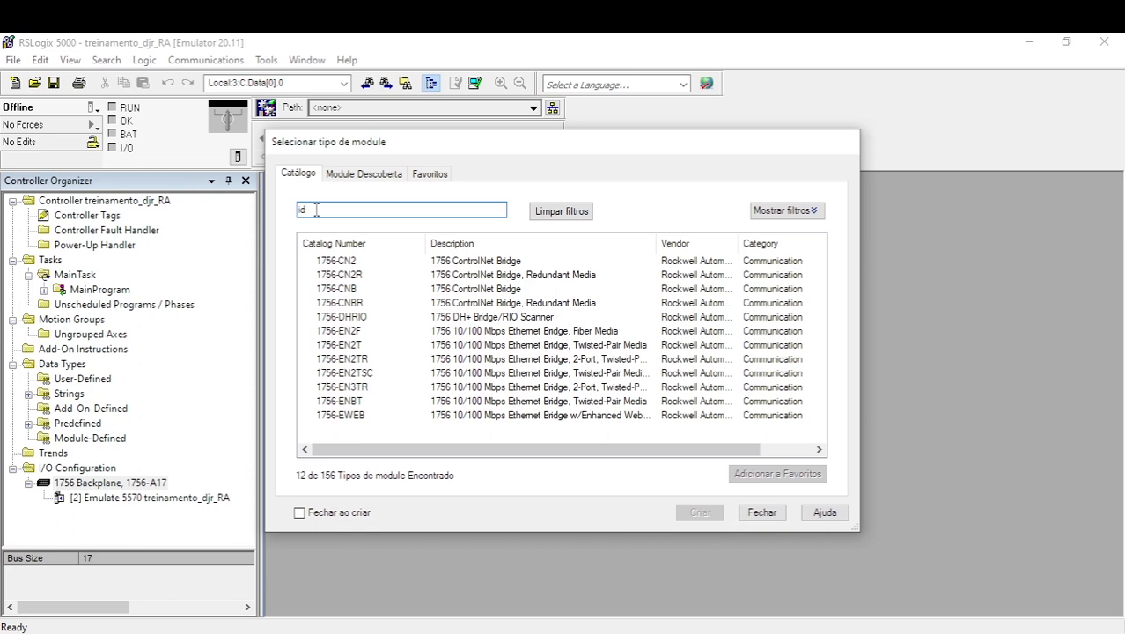
{"action": "key", "text": "BackSpace"}
{"action": "key", "text": "BackSpace"}
{"action": "type", "text": "di"}
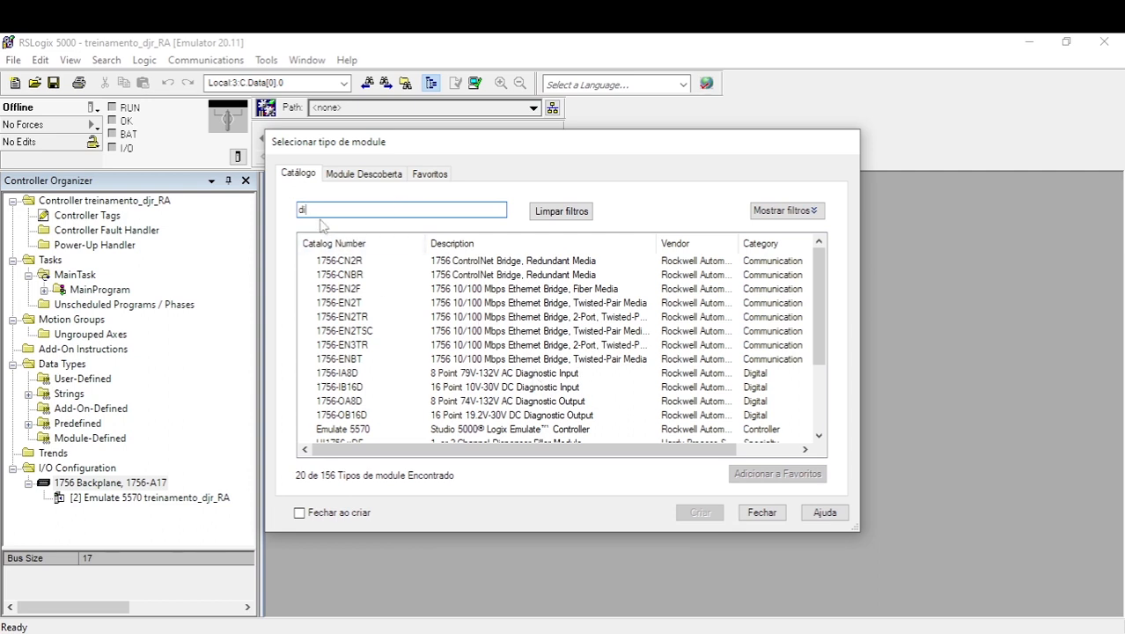
{"action": "key", "text": "BackSpace"}
{"action": "key", "text": "BackSpace"}
Step: Filter the module catalog by "1756", browse the listed input, controller and output modules, and clear the search text
{"action": "type", "text": "1756"}
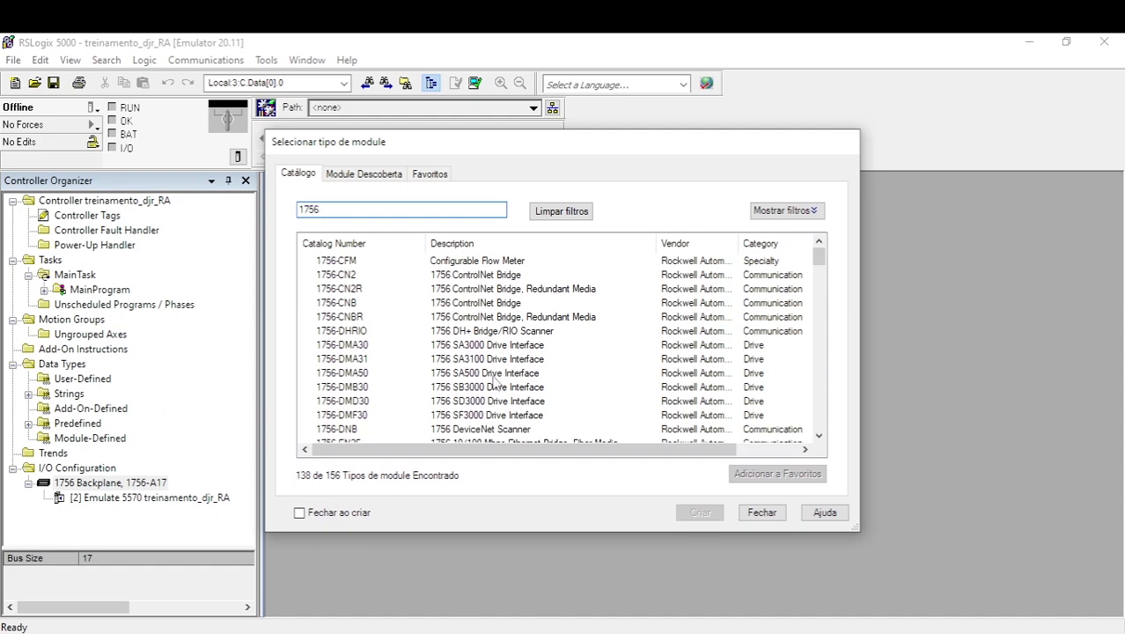
{"action": "left_click", "coordinate": [818, 435]}
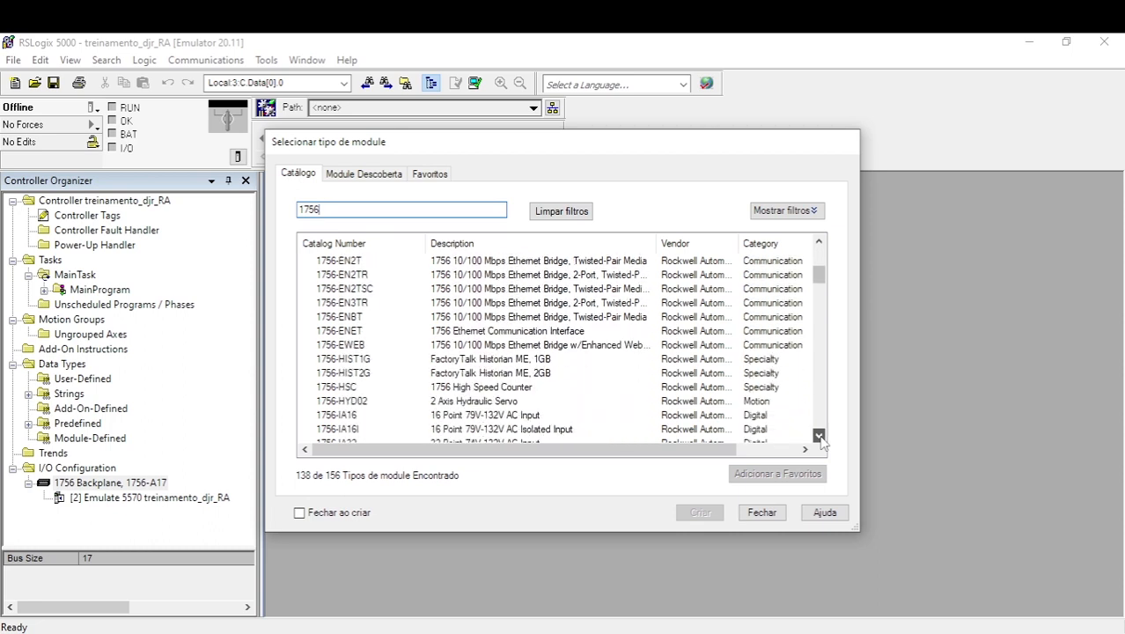
{"action": "left_click", "coordinate": [819, 436]}
{"action": "left_click", "coordinate": [820, 437]}
{"action": "left_click", "coordinate": [820, 436]}
{"action": "left_click", "coordinate": [820, 436]}
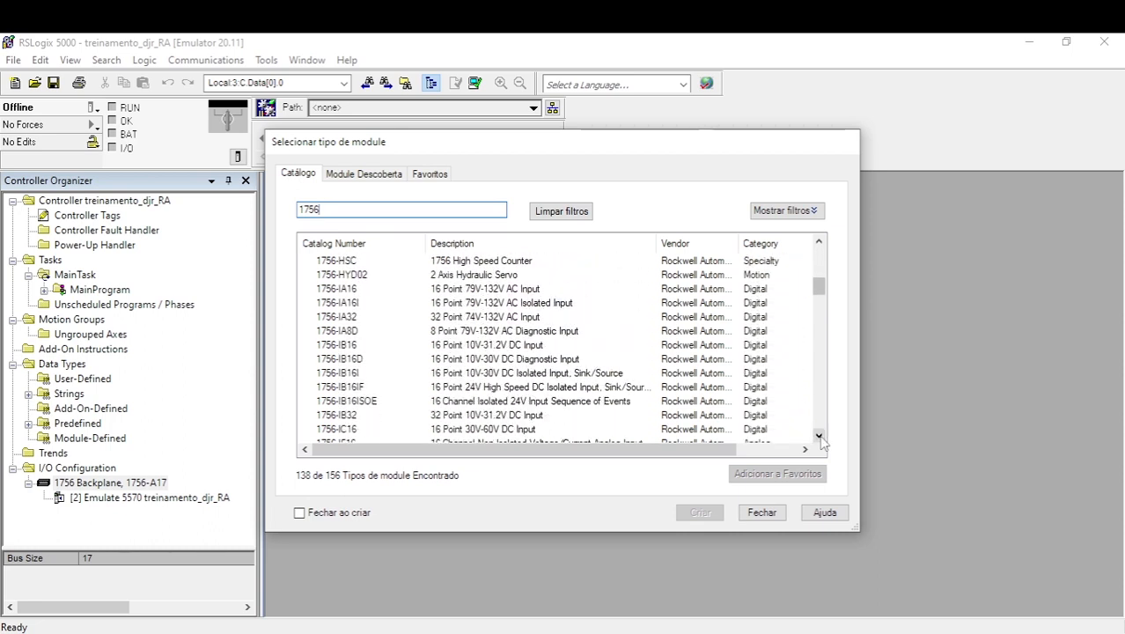
{"action": "left_click_drag", "start_coordinate": [819, 437], "coordinate": [819, 436]}
{"action": "mouse_move", "coordinate": [819, 362]}
{"action": "left_mouse_down"}
{"action": "mouse_move", "coordinate": [819, 390]}
{"action": "mouse_move", "coordinate": [824, 379]}
{"action": "left_mouse_up"}
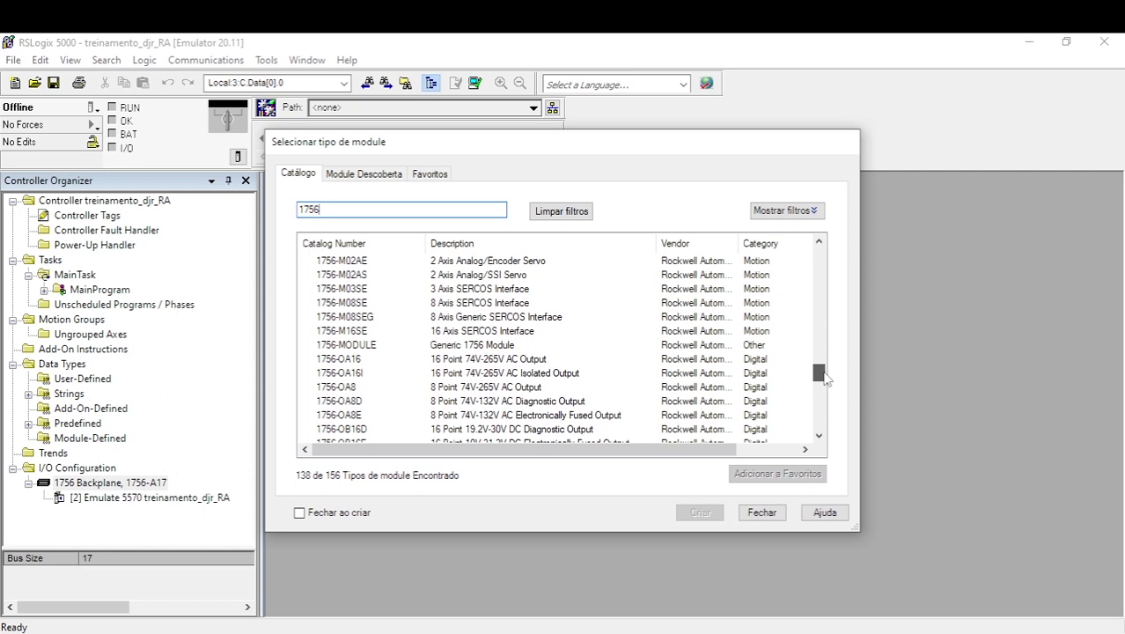
{"action": "scroll", "coordinate": [824, 377], "scroll_direction": "up", "scroll_amount": 8}
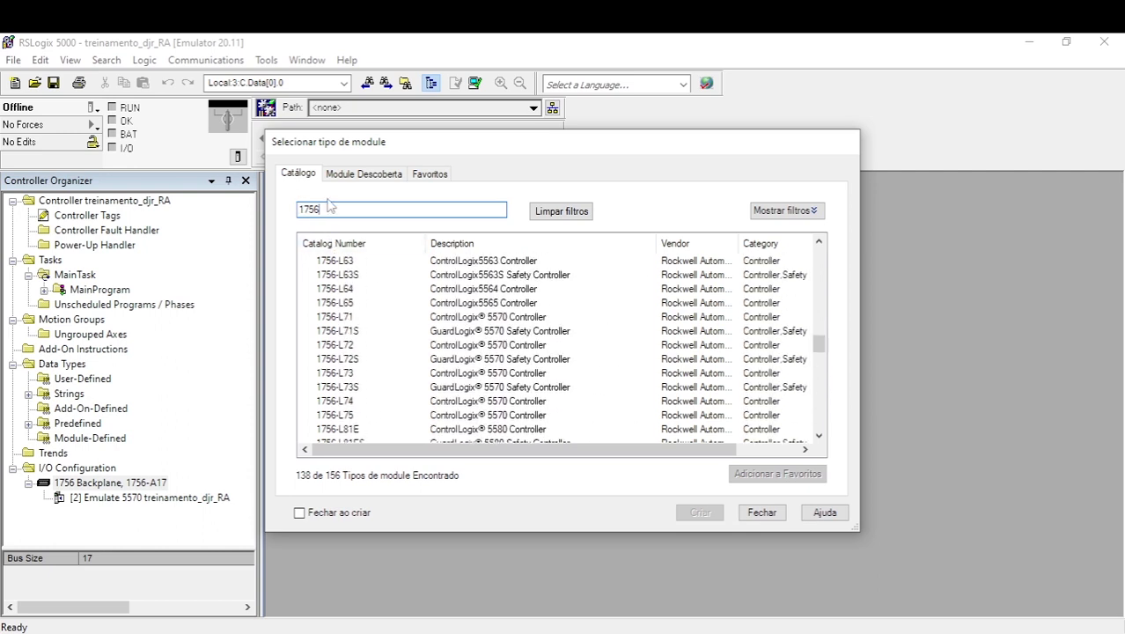
{"action": "key", "text": "BackSpace"}
{"action": "key", "text": "BackSpace"}
{"action": "key", "text": "BackSpace"}
{"action": "key", "text": "BackSpace"}
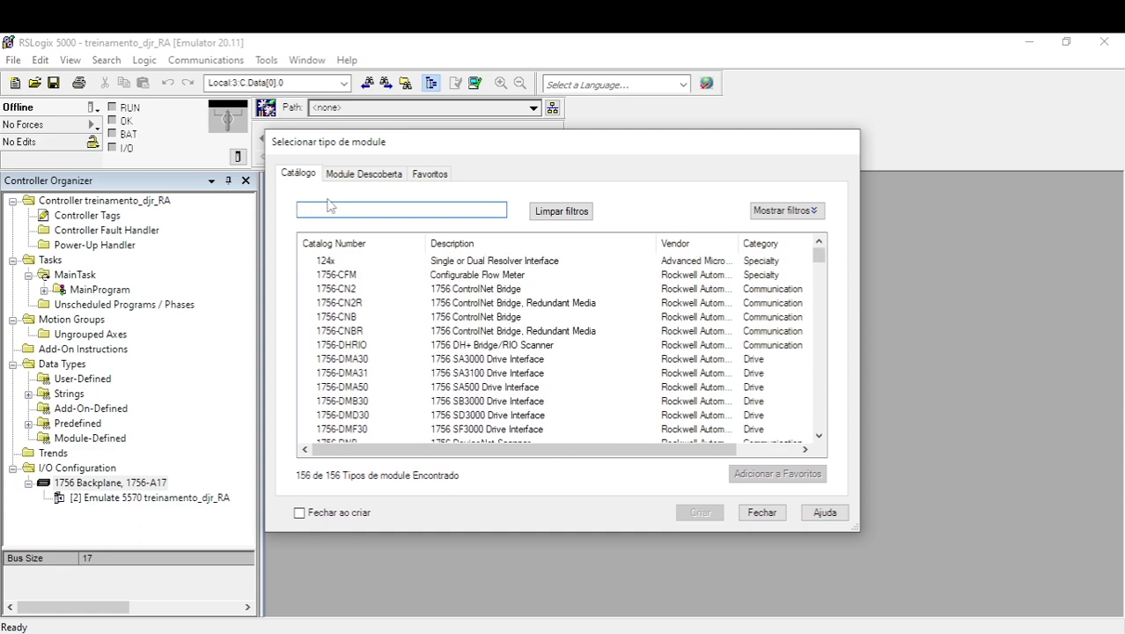
Step: Filter the module catalog by "input" and start creating a 1756-IB32 32-point DC input module
{"action": "type", "text": "input"}
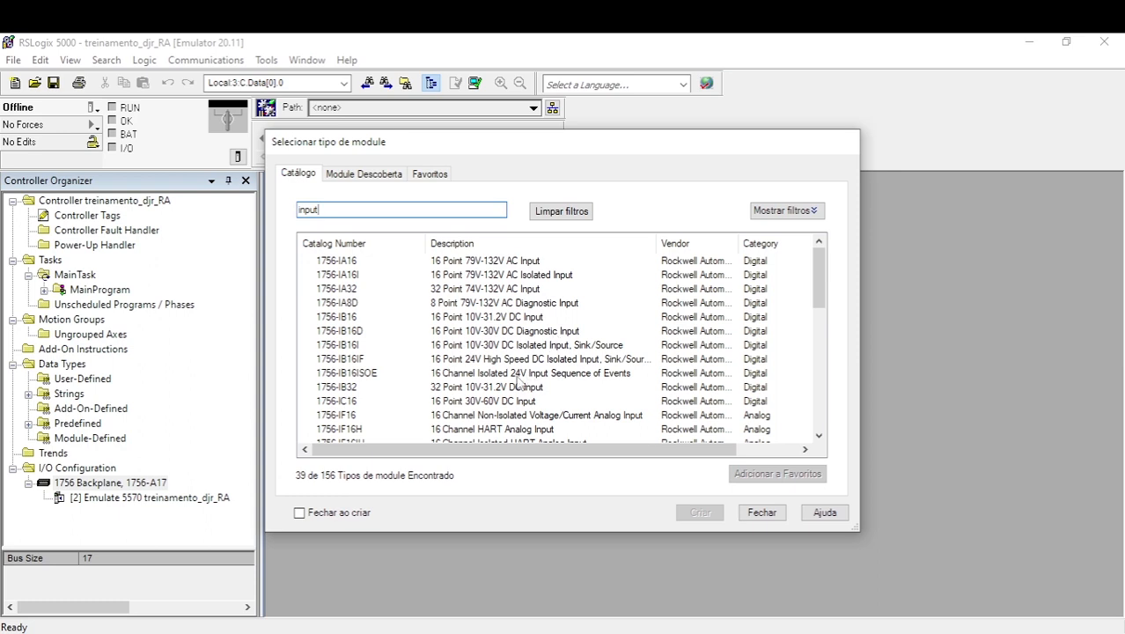
{"action": "left_click", "coordinate": [451, 389]}
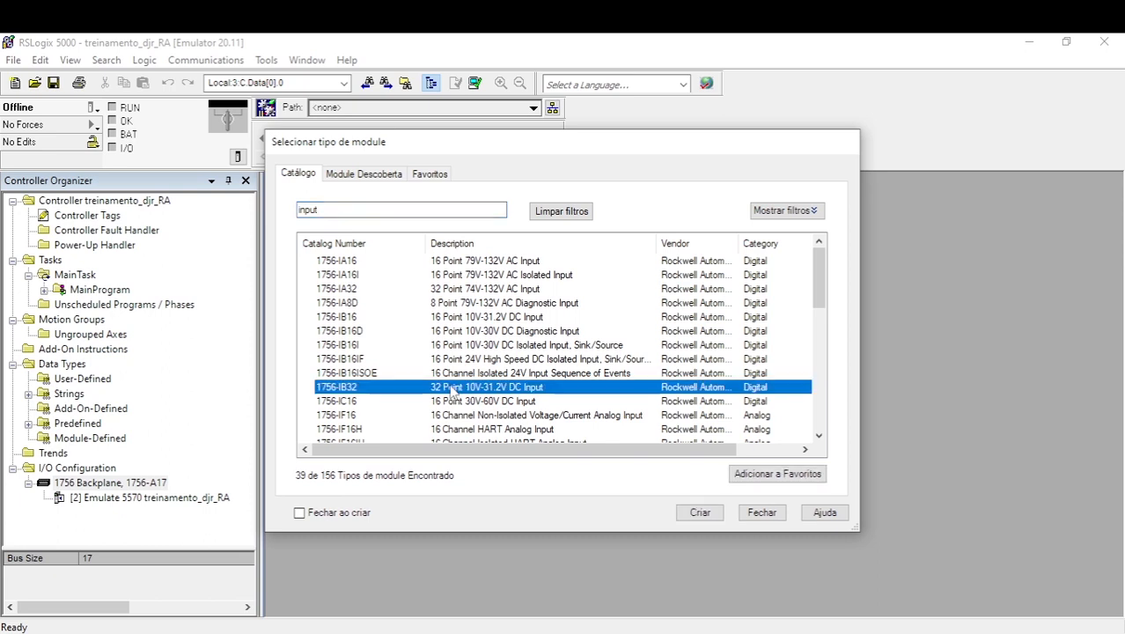
{"action": "double_click", "coordinate": [449, 387]}
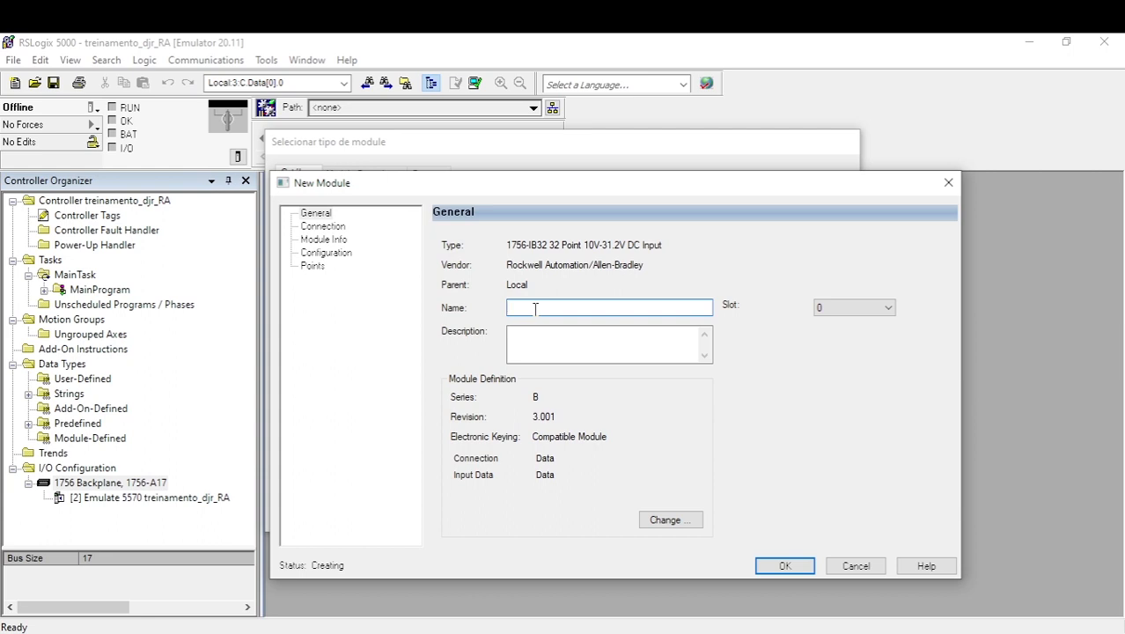
Step: Name the new input module entradas_digitais and assign it to slot 4
{"action": "type", "text": "entradas_digitais"}
{"action": "left_click", "coordinate": [887, 308]}
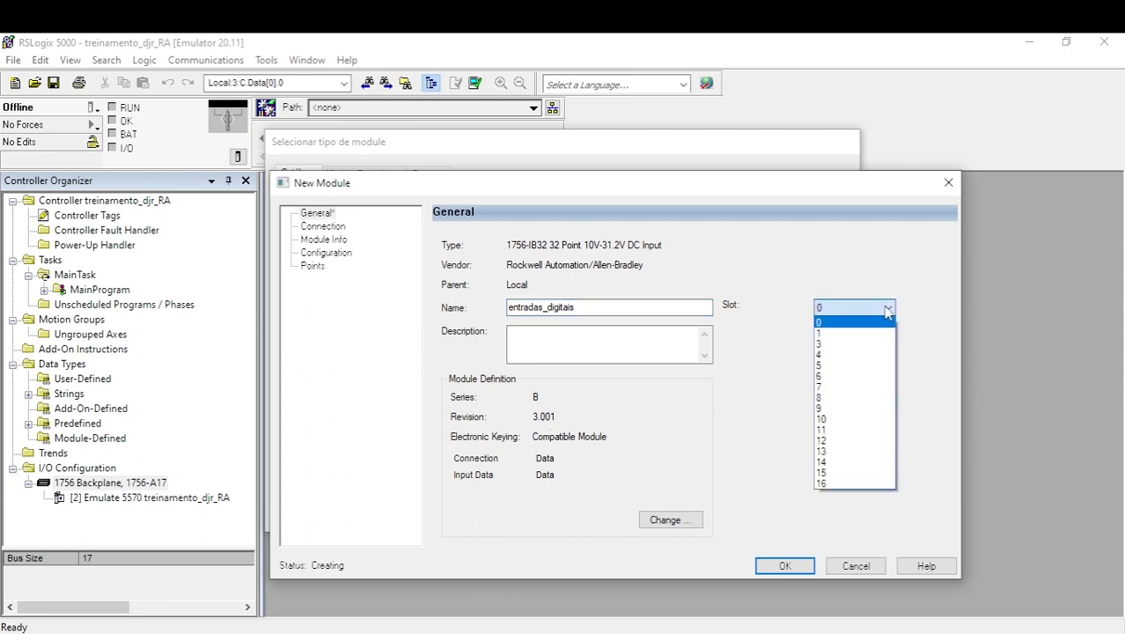
{"action": "left_click", "coordinate": [838, 355]}
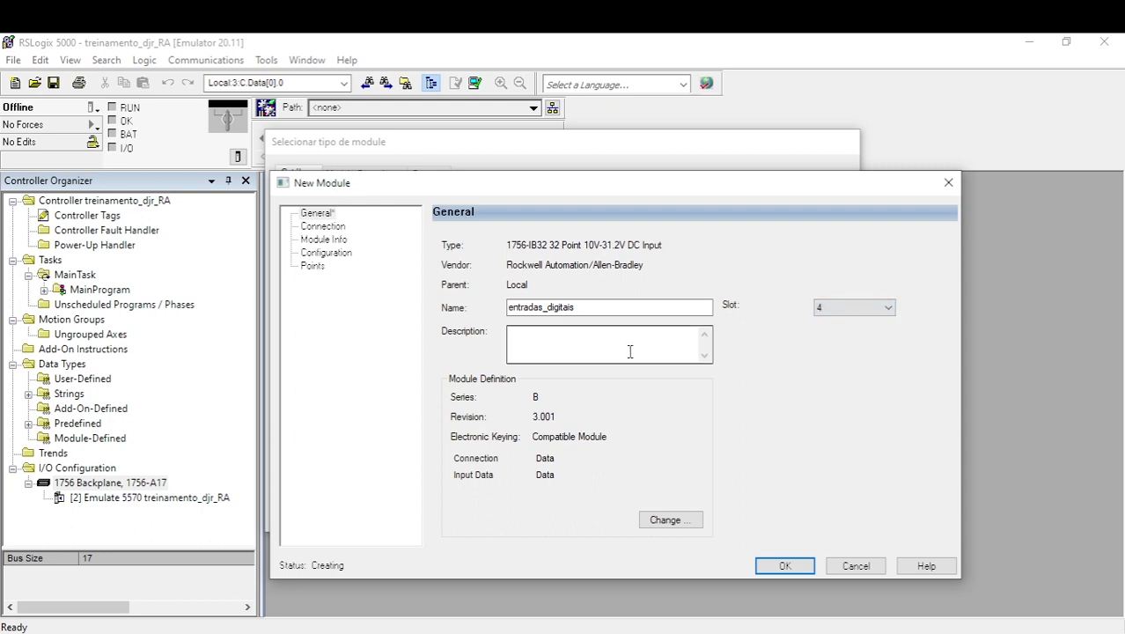
Step: Copy the input module's name, entradas_digitais, into its description
{"action": "left_click_drag", "start_coordinate": [583, 308], "coordinate": [498, 317]}
{"action": "key", "text": "ctrl+c"}
{"action": "left_click", "coordinate": [520, 343]}
{"action": "key", "text": "ctrl+v"}
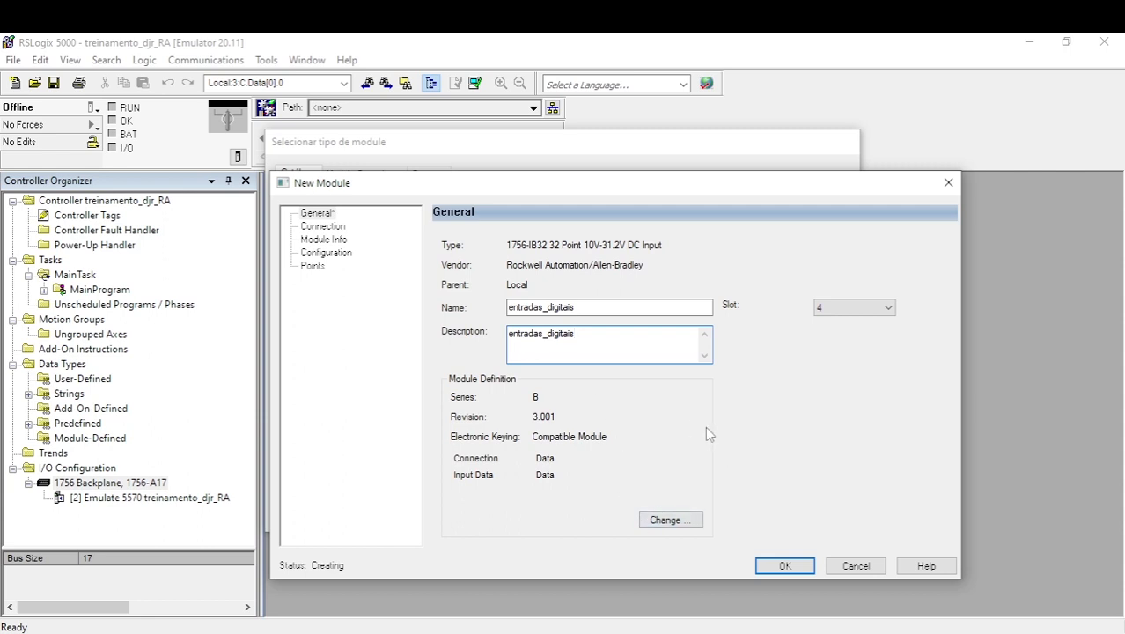
Step: Review the input module's connection, module info, input filter time and change-of-state settings, and create the module with the defaults
{"action": "left_click", "coordinate": [324, 228]}
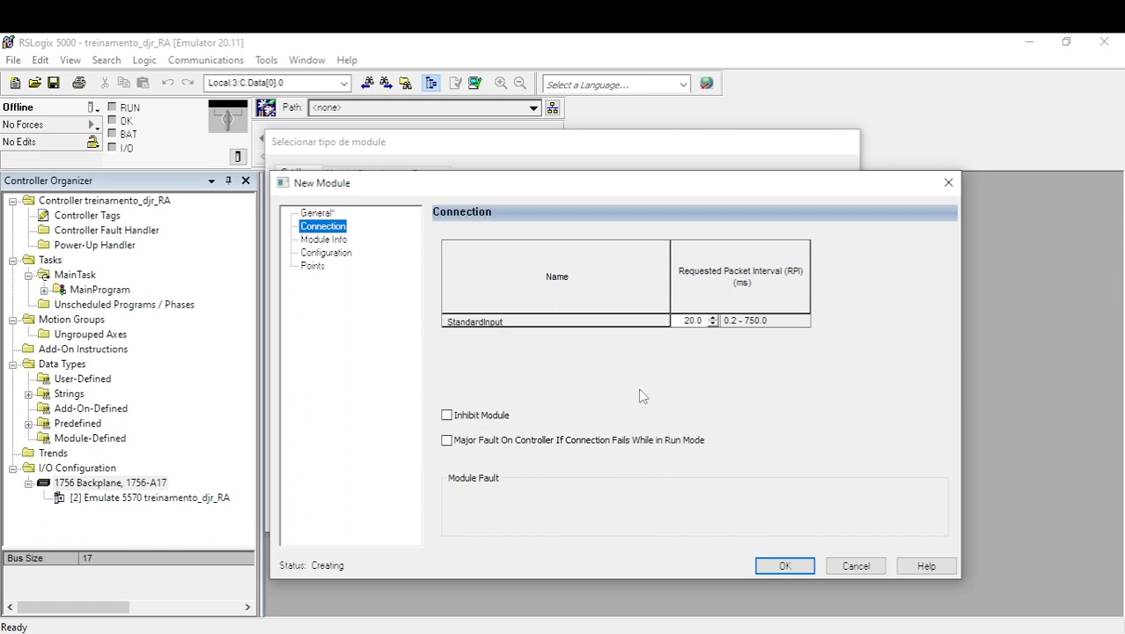
{"action": "left_click", "coordinate": [333, 241]}
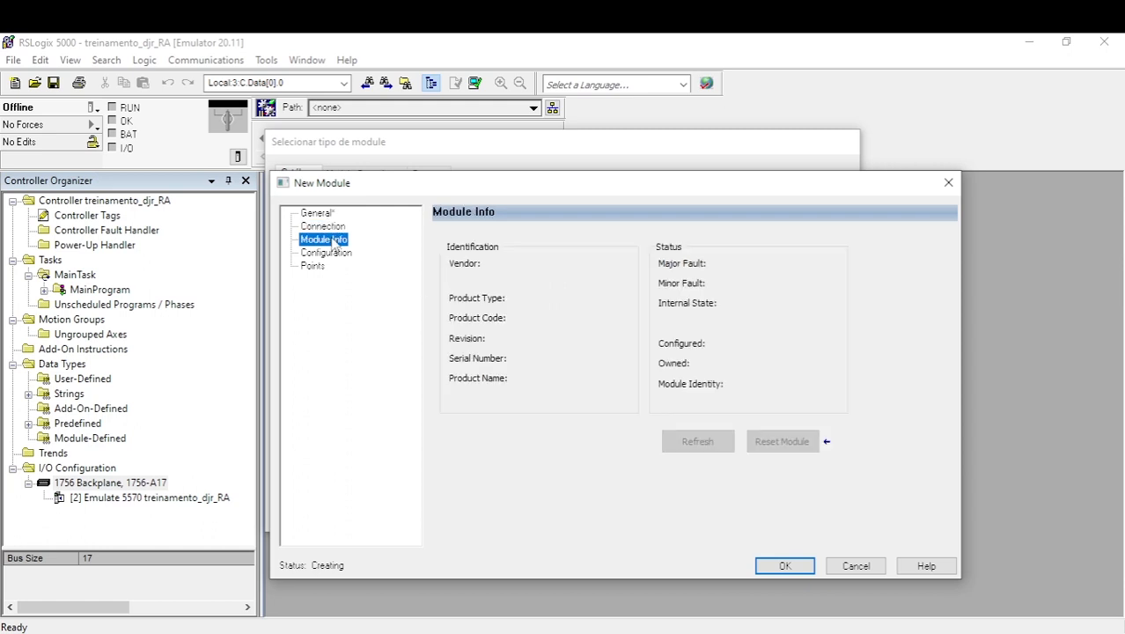
{"action": "left_click", "coordinate": [325, 254]}
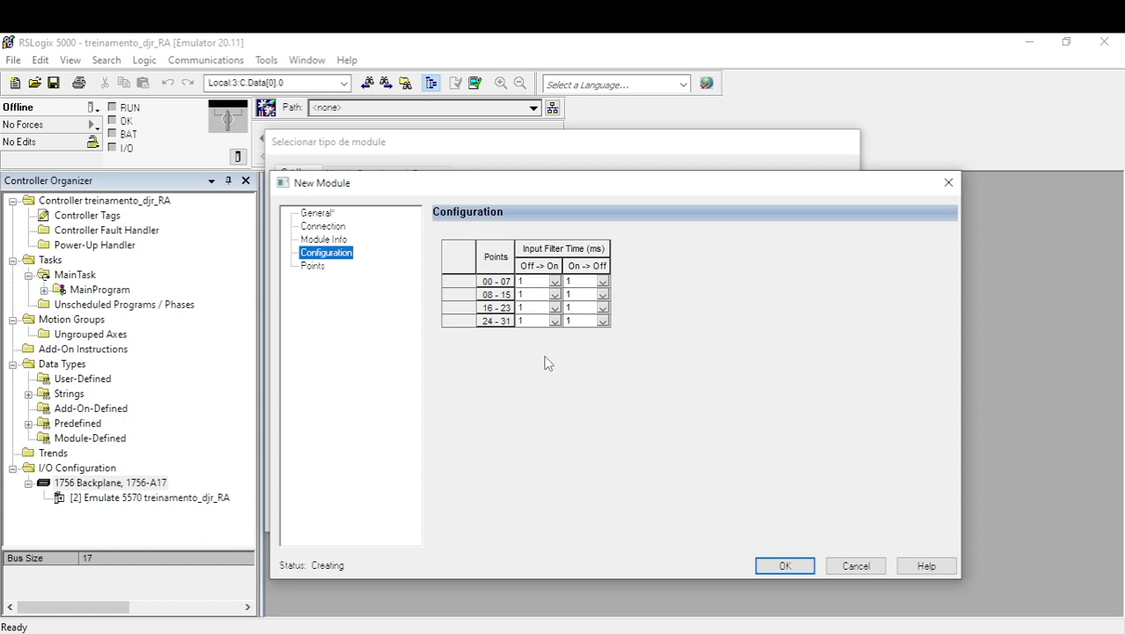
{"action": "left_click", "coordinate": [555, 282]}
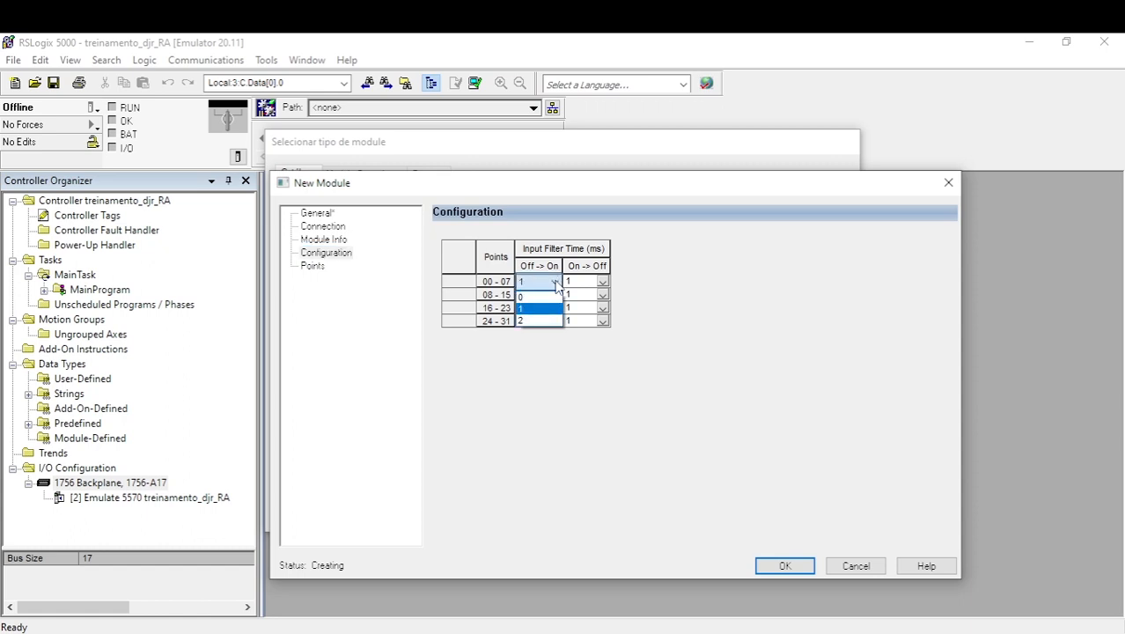
{"action": "left_click", "coordinate": [556, 283]}
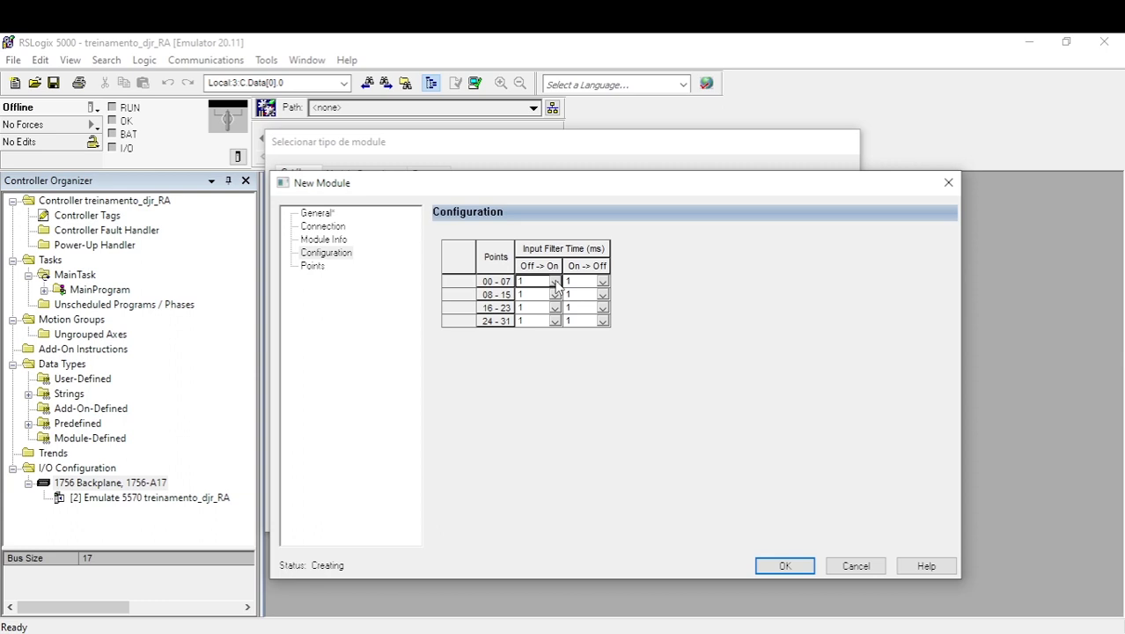
{"action": "left_click", "coordinate": [555, 282]}
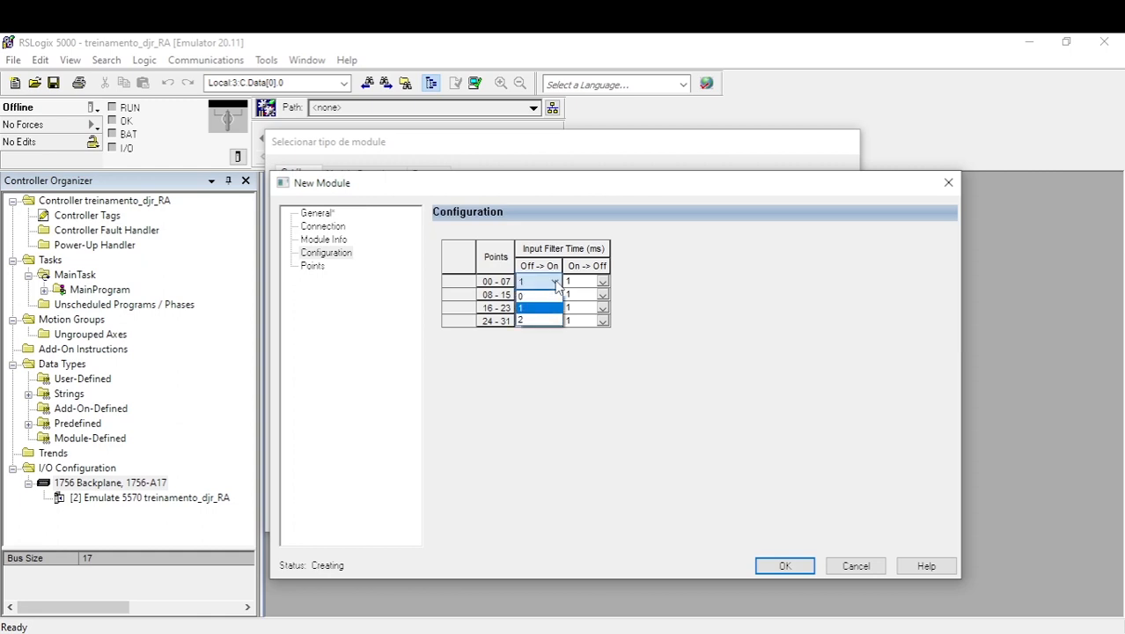
{"action": "left_click", "coordinate": [556, 284]}
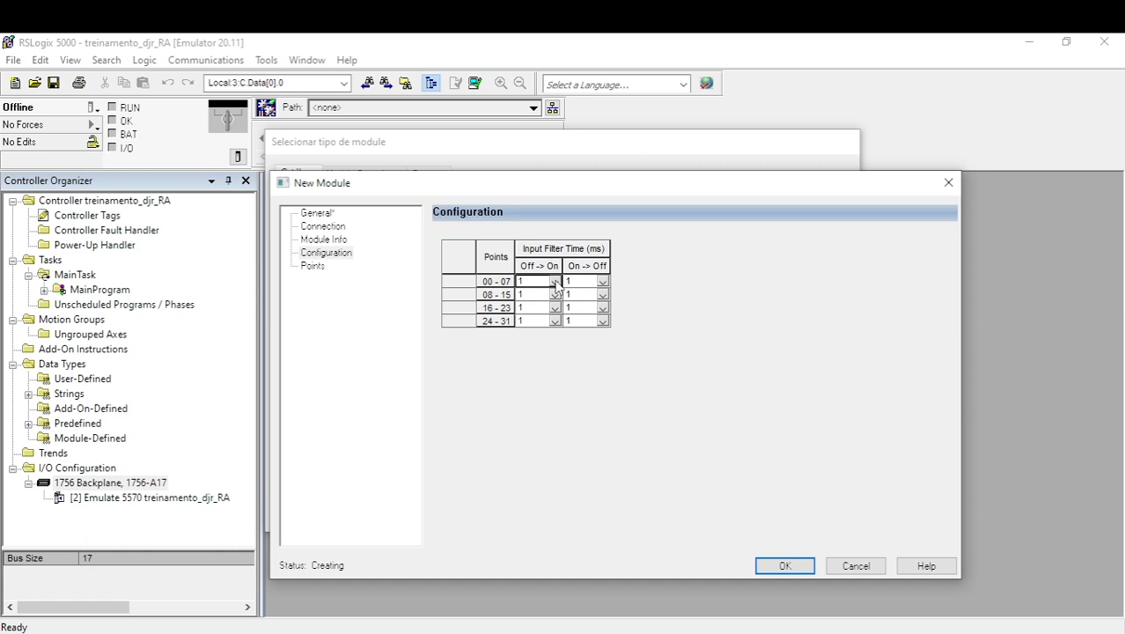
{"action": "left_click", "coordinate": [315, 267]}
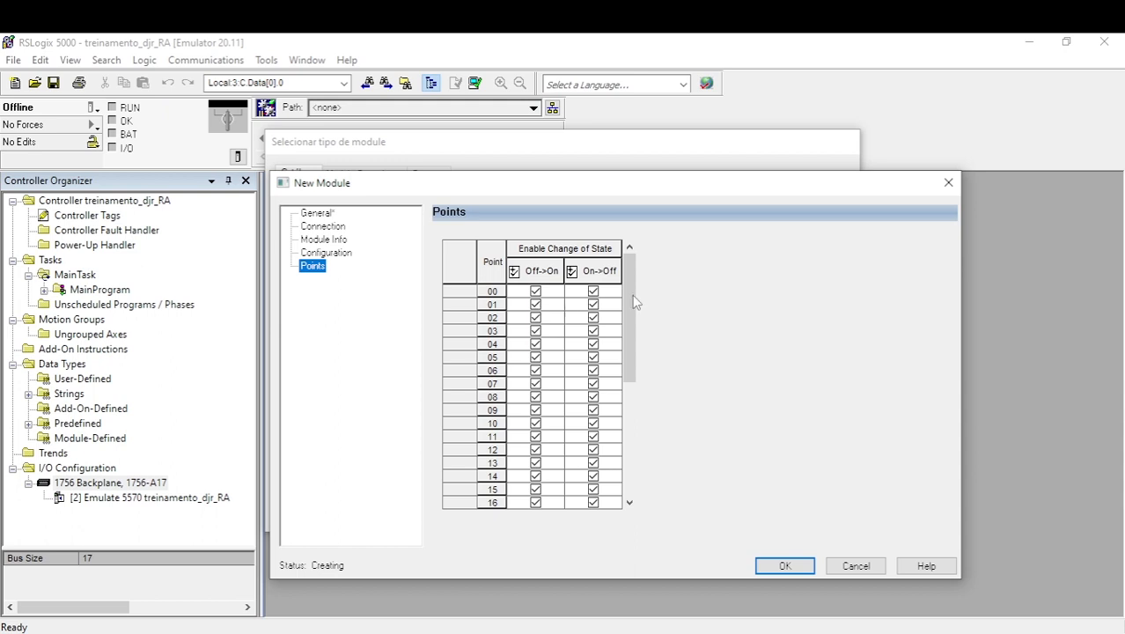
{"action": "left_click_drag", "start_coordinate": [629, 333], "coordinate": [641, 275]}
{"action": "left_click", "coordinate": [785, 566]}
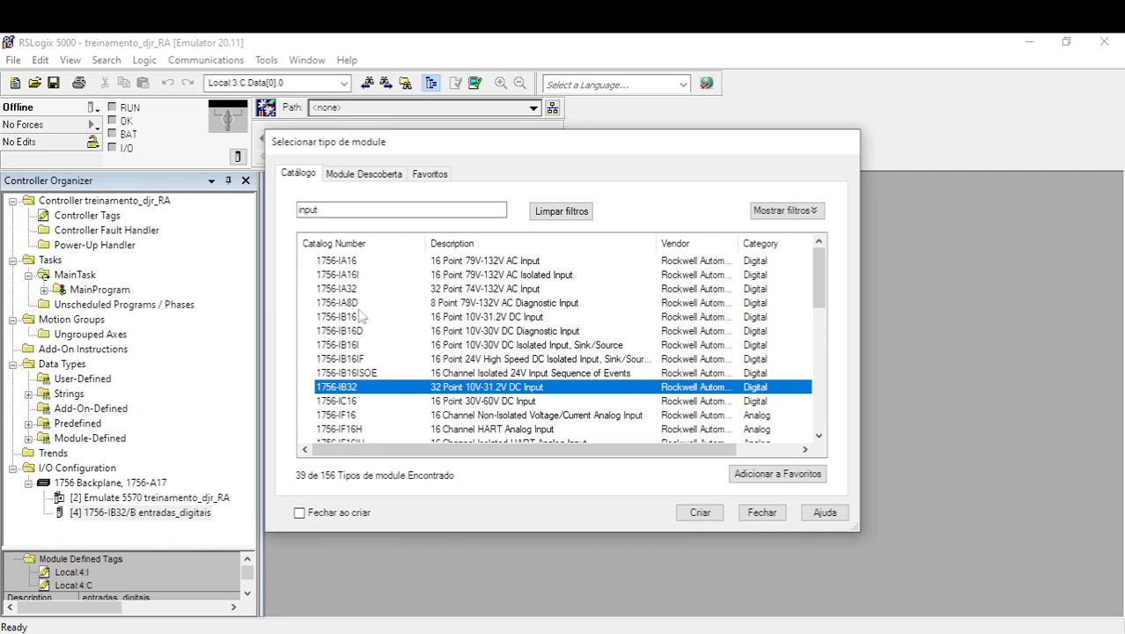
Step: Filter the module catalog by "out" and start creating a 1756-OB32 32-point DC output module
{"action": "double_click", "coordinate": [340, 209]}
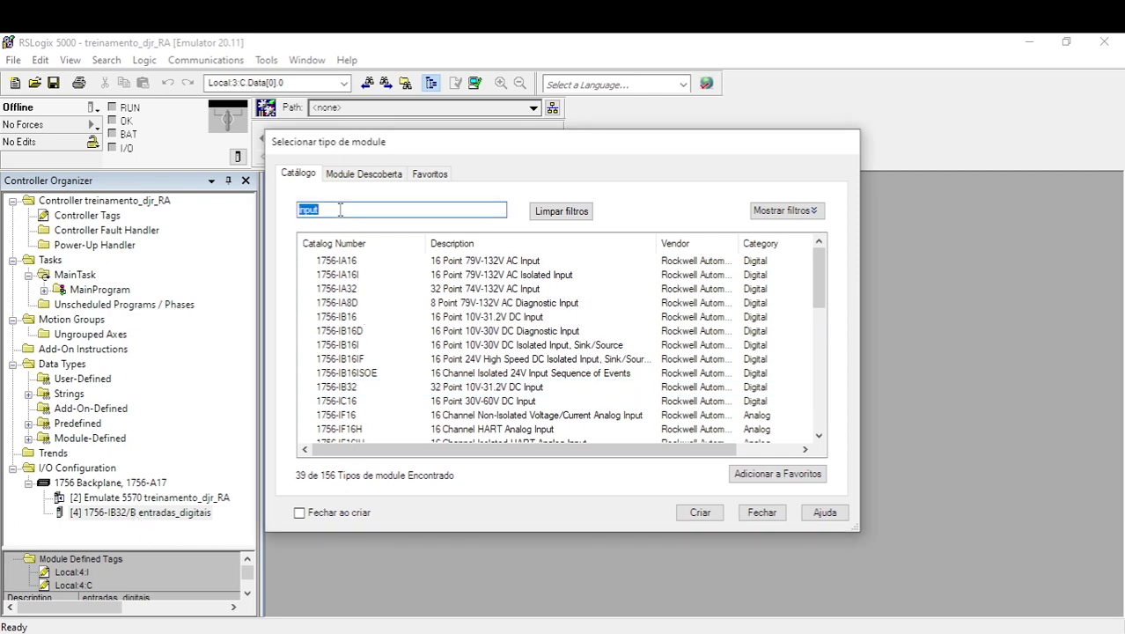
{"action": "type", "text": "outo"}
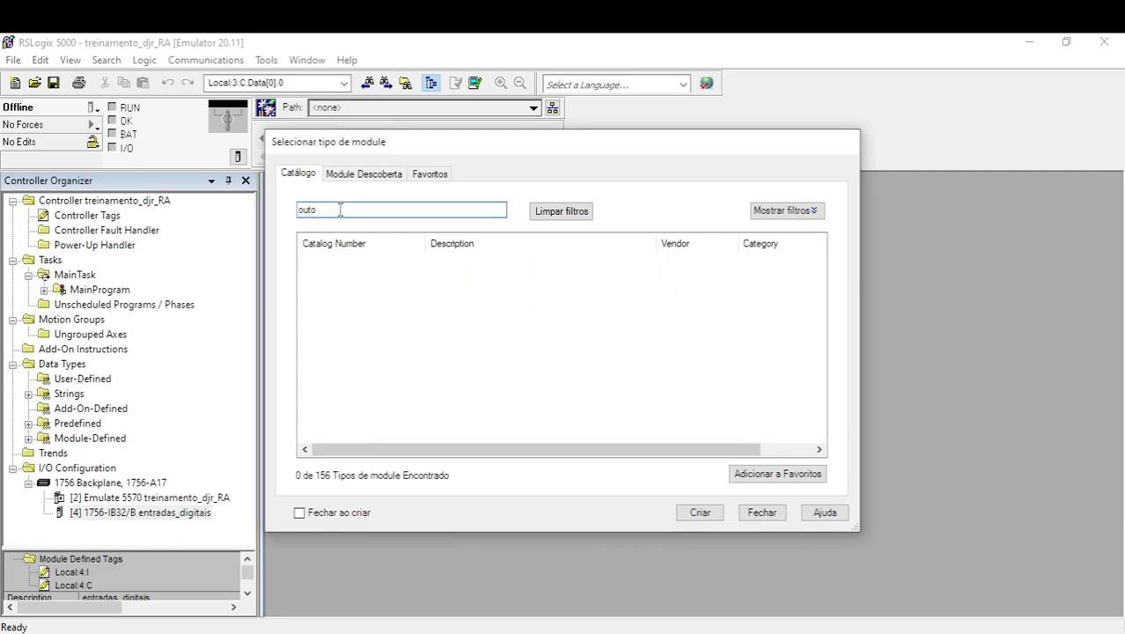
{"action": "key", "text": "BackSpace"}
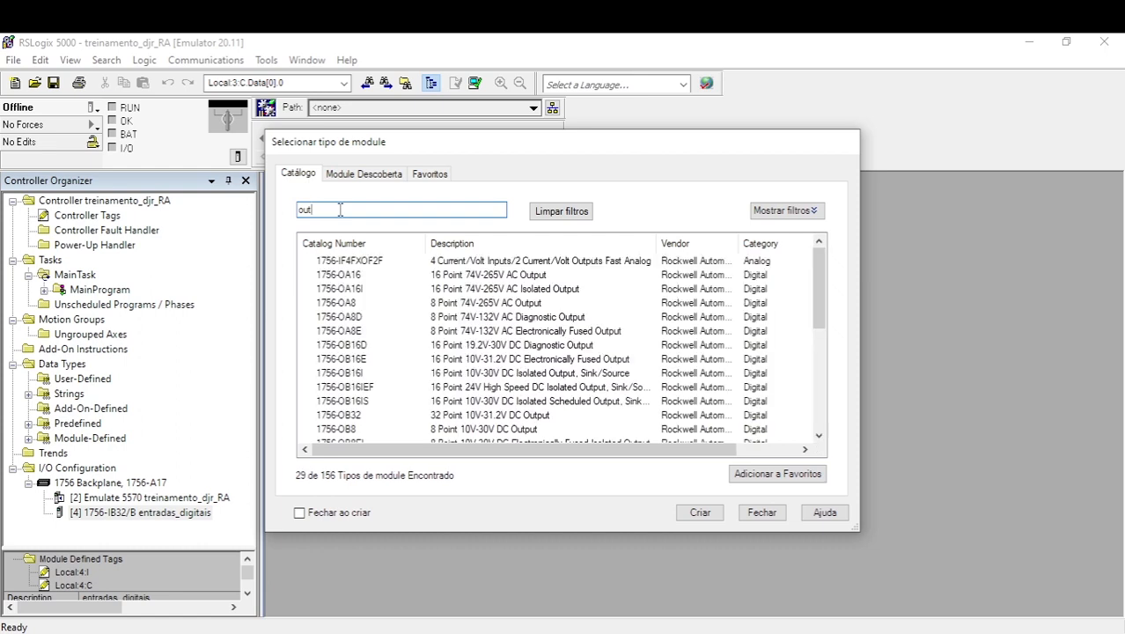
{"action": "double_click", "coordinate": [453, 416]}
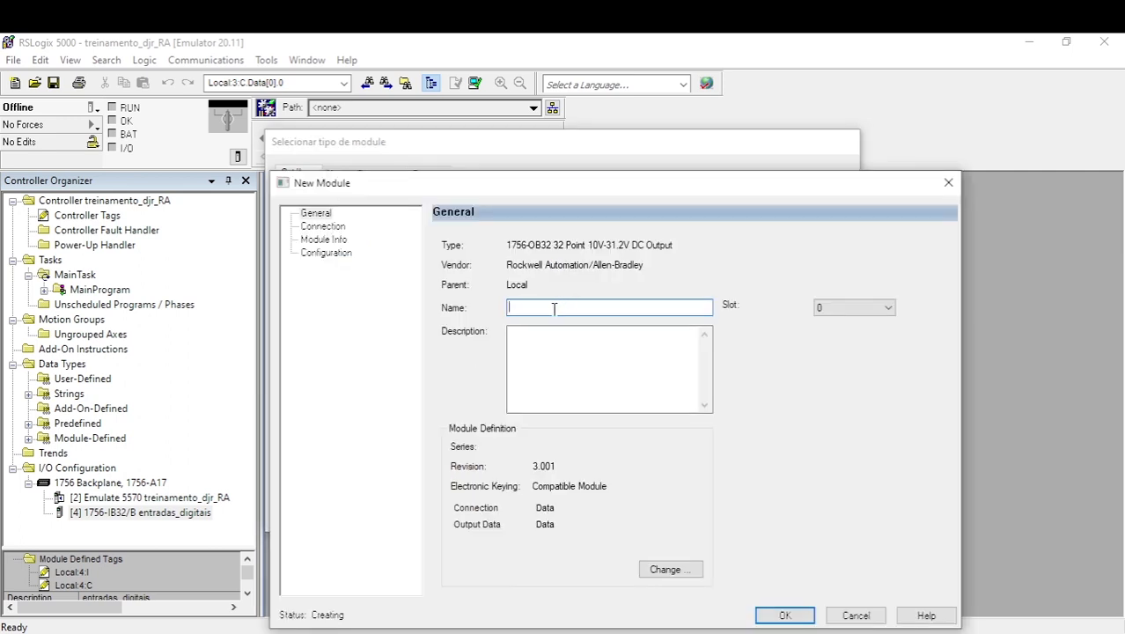
Step: Name the new output module saidas_digitais and assign it to slot 5
{"action": "type", "text": "said"}
{"action": "key", "text": "BackSpace"}
{"action": "type", "text": "s_"}
{"action": "type", "text": "didgitas"}
{"action": "key", "text": "BackSpace"}
{"action": "key", "text": "BackSpace"}
{"action": "key", "text": "BackSpace"}
{"action": "key", "text": "BackSpace"}
{"action": "key", "text": "BackSpace"}
{"action": "key", "text": "BackSpace"}
{"action": "type", "text": "gitais"}
{"action": "left_click", "coordinate": [889, 308]}
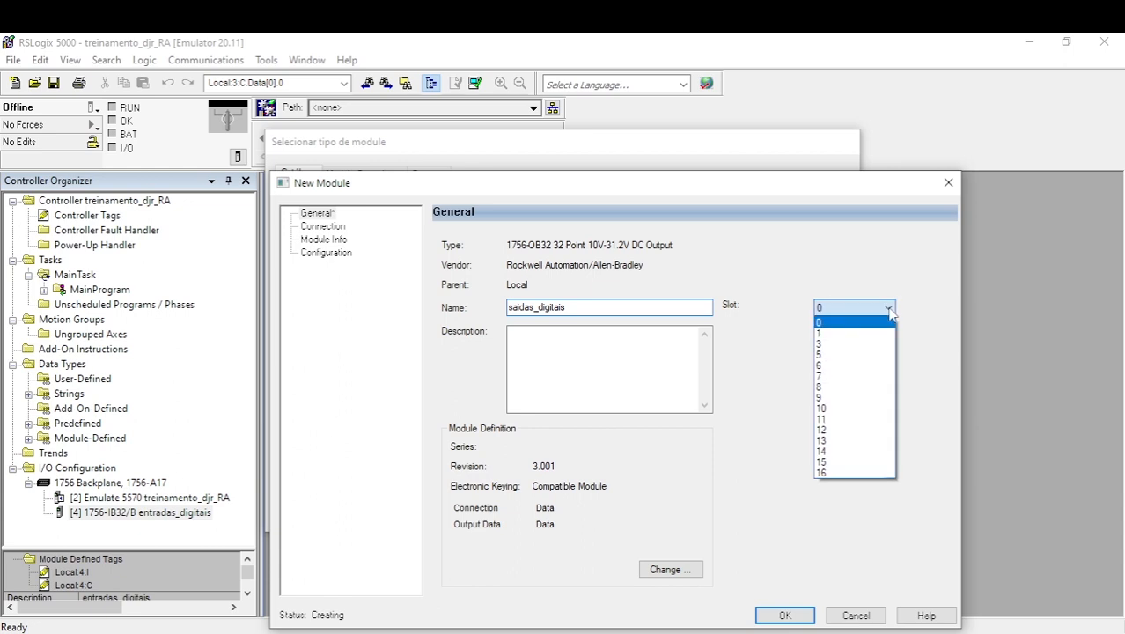
{"action": "left_click", "coordinate": [833, 355]}
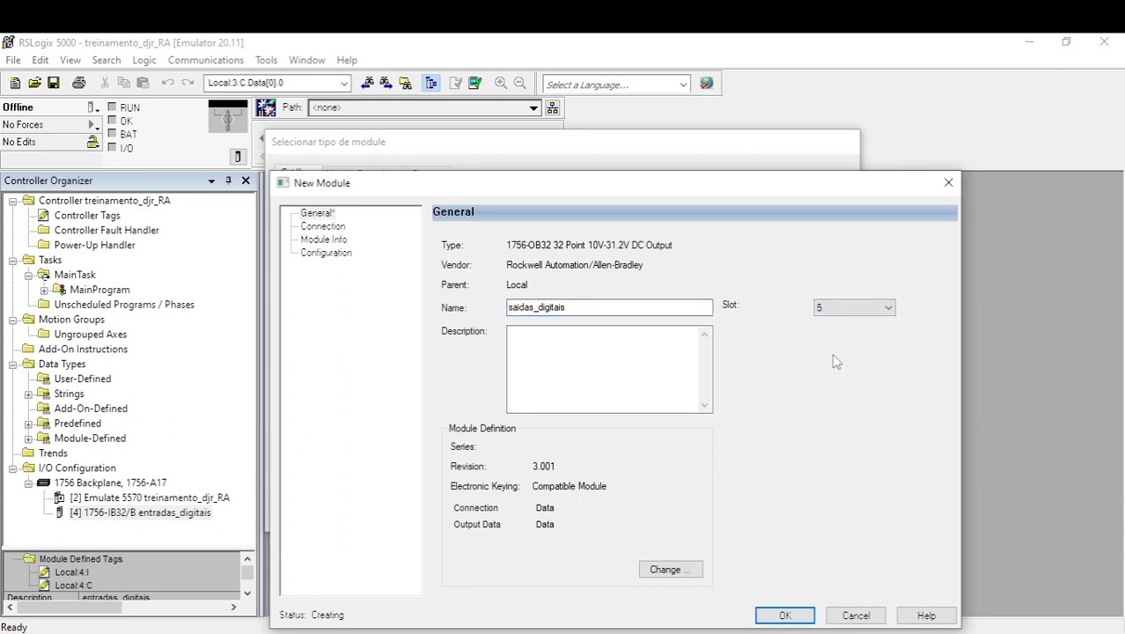
Step: Copy the output module's name, saidas_digitais, into its description
{"action": "left_click_drag", "start_coordinate": [587, 305], "coordinate": [496, 306]}
{"action": "key", "text": "ctrl+c"}
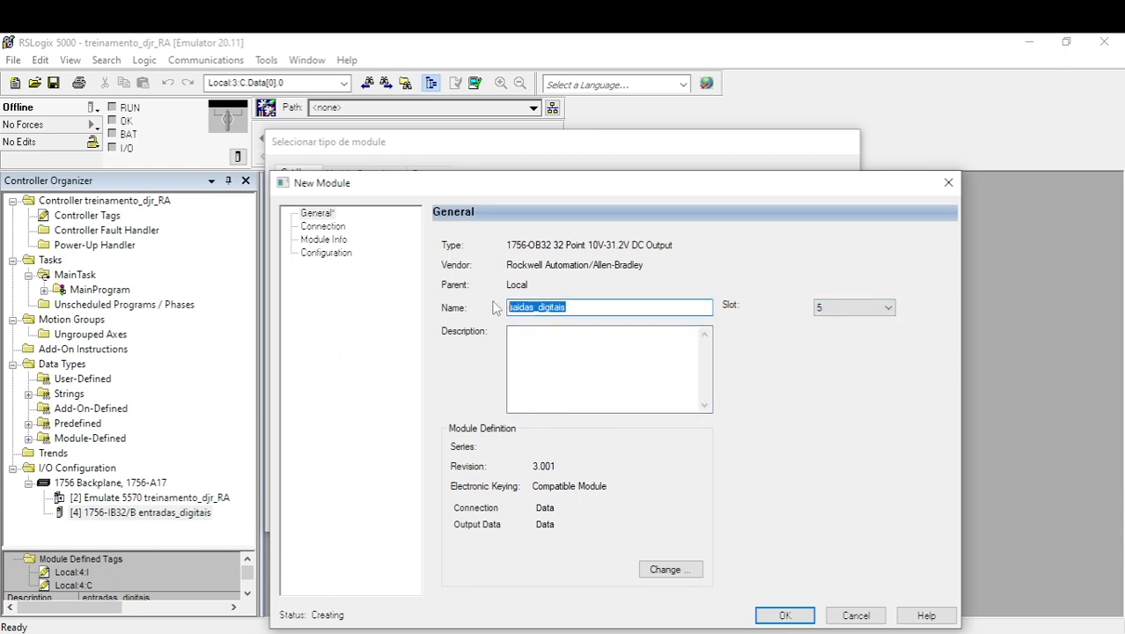
{"action": "left_click", "coordinate": [517, 331]}
{"action": "key", "text": "ctrl+v"}
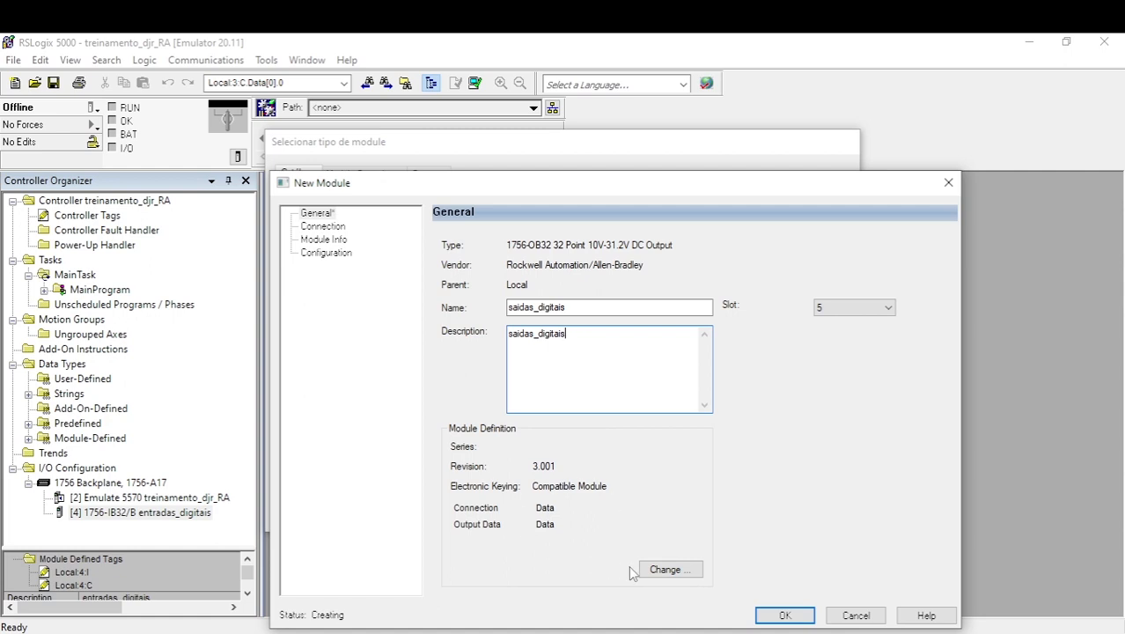
Step: Examine the output module's definition, including the electronic keying and connection options, and accept it with the existing settings
{"action": "left_click", "coordinate": [665, 571]}
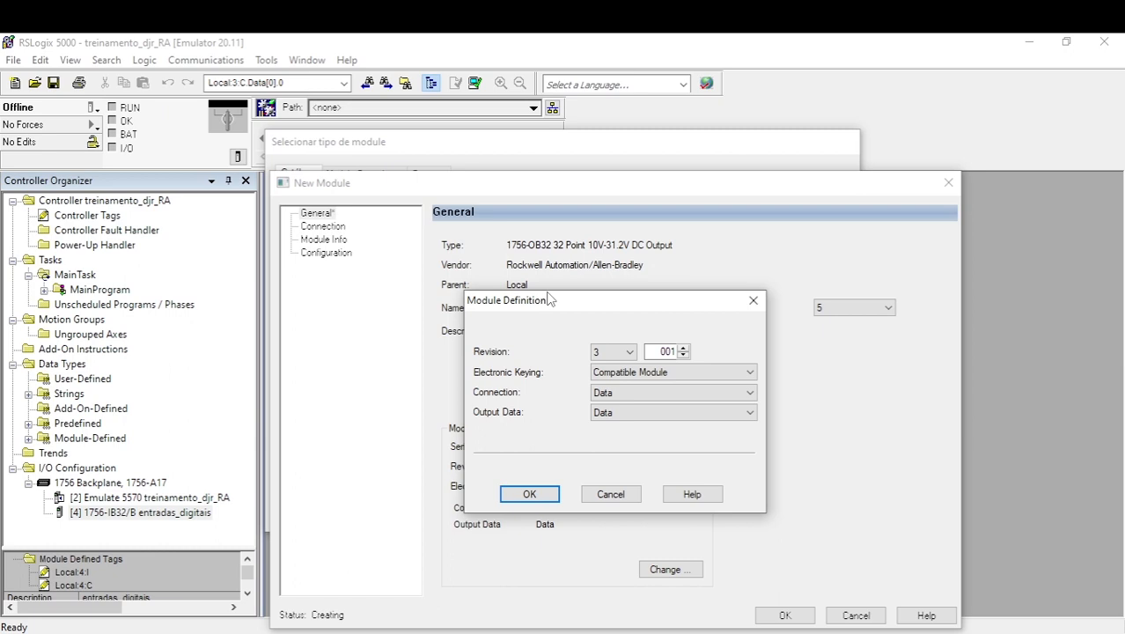
{"action": "left_click_drag", "start_coordinate": [566, 300], "coordinate": [745, 316]}
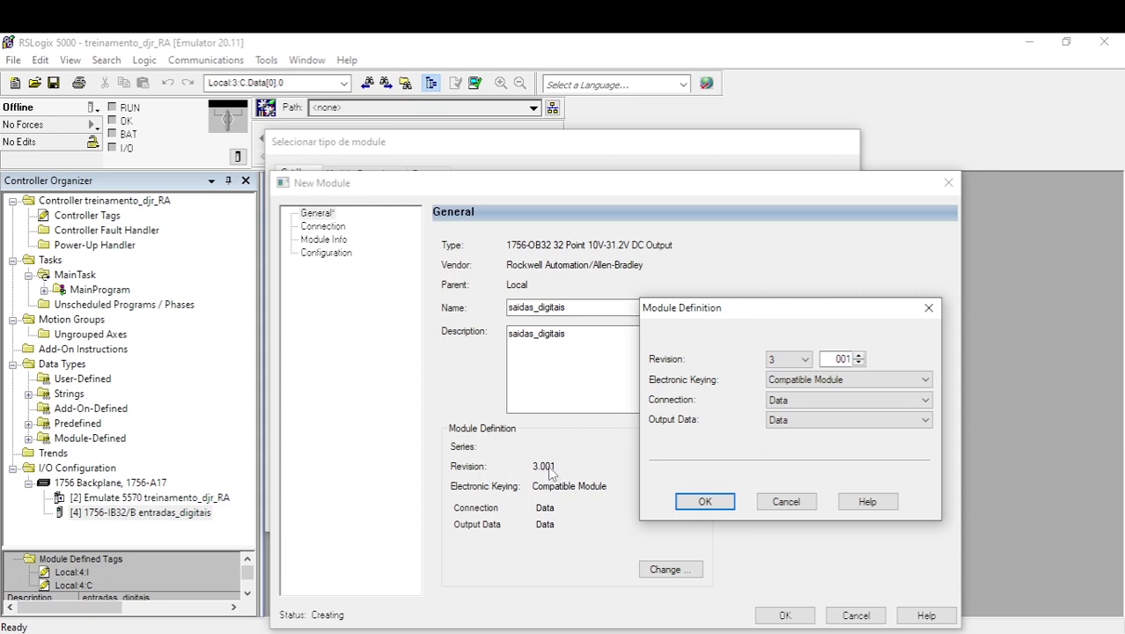
{"action": "left_click", "coordinate": [926, 380]}
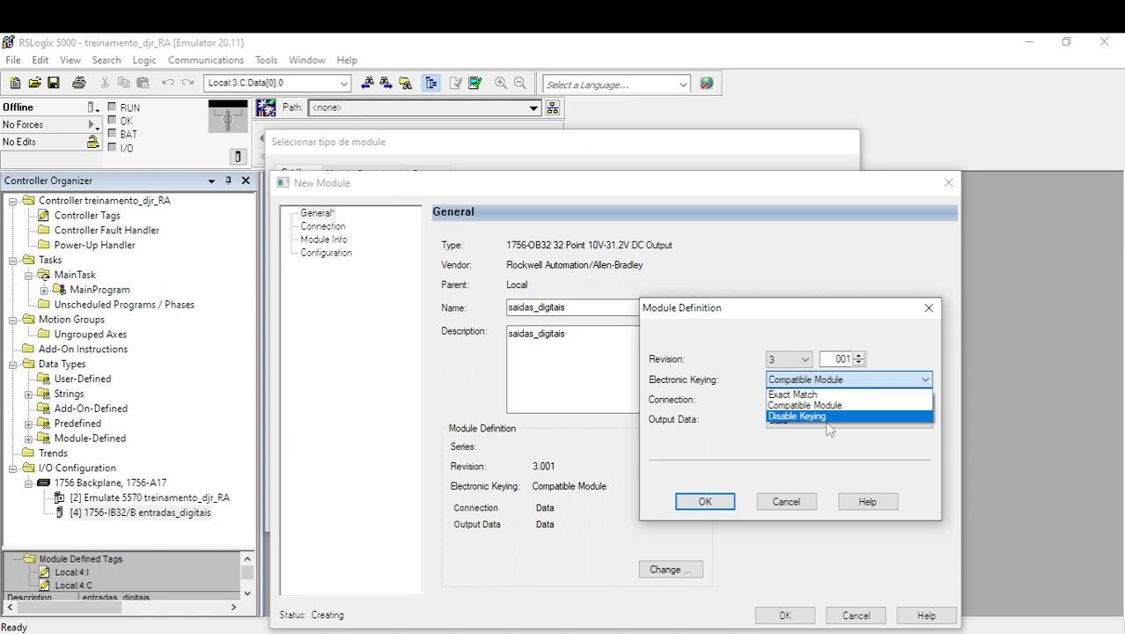
{"action": "left_click", "coordinate": [820, 383]}
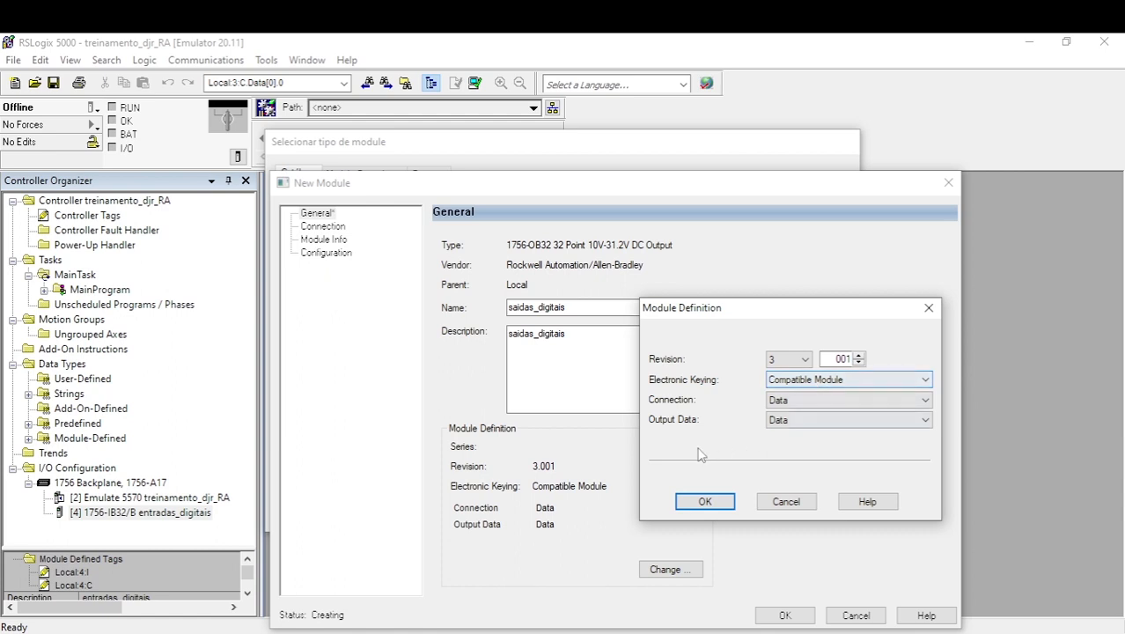
{"action": "left_click", "coordinate": [924, 401]}
{"action": "left_click", "coordinate": [907, 415]}
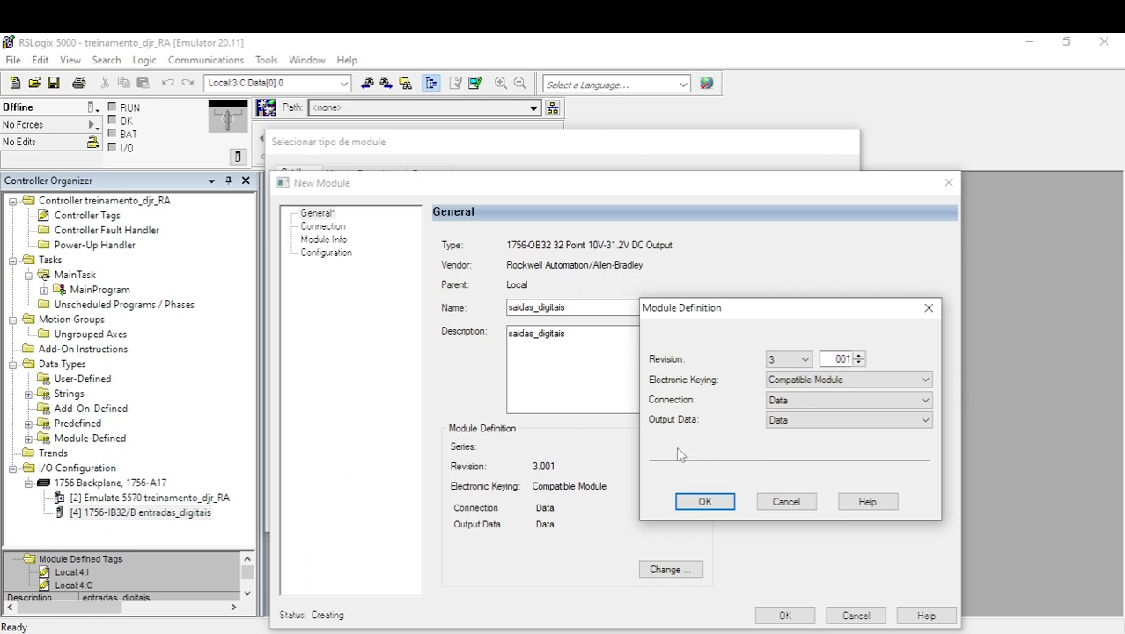
{"action": "left_click", "coordinate": [703, 502]}
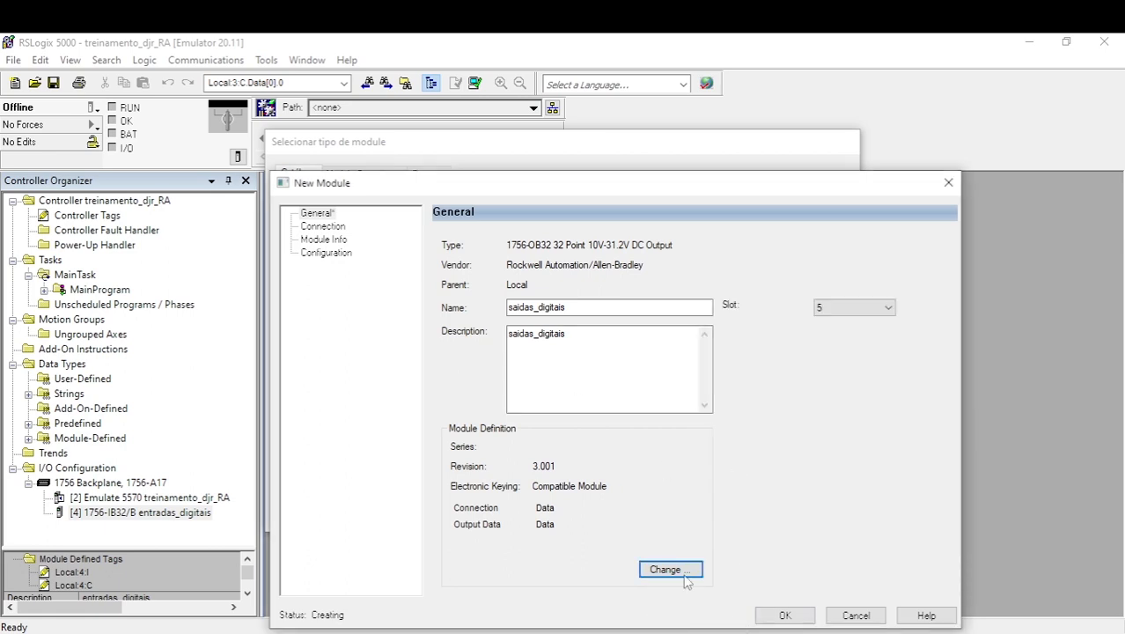
Step: Review the output module's connection, module info and point output-state settings, create it with the existing settings, and close the module catalog
{"action": "left_click", "coordinate": [325, 230]}
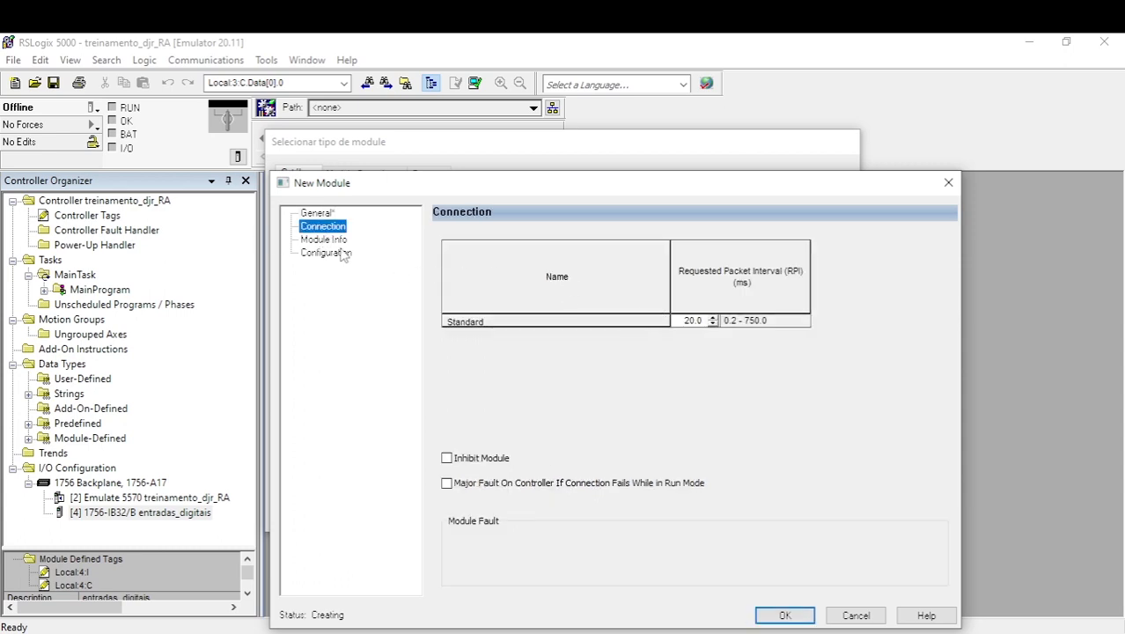
{"action": "left_click", "coordinate": [326, 240]}
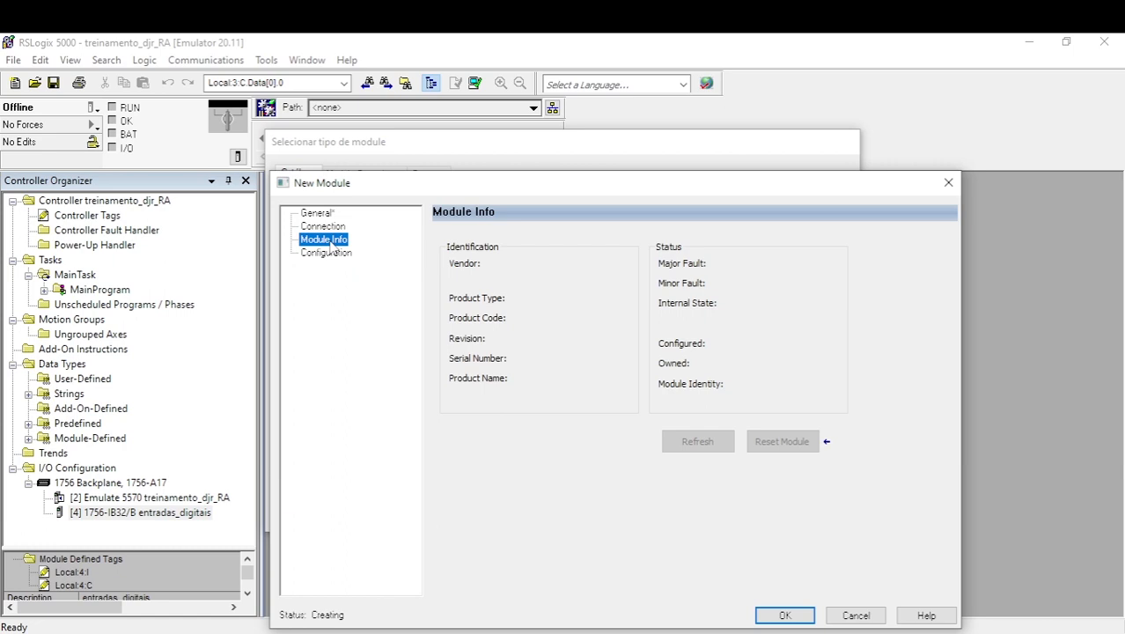
{"action": "left_click", "coordinate": [326, 253]}
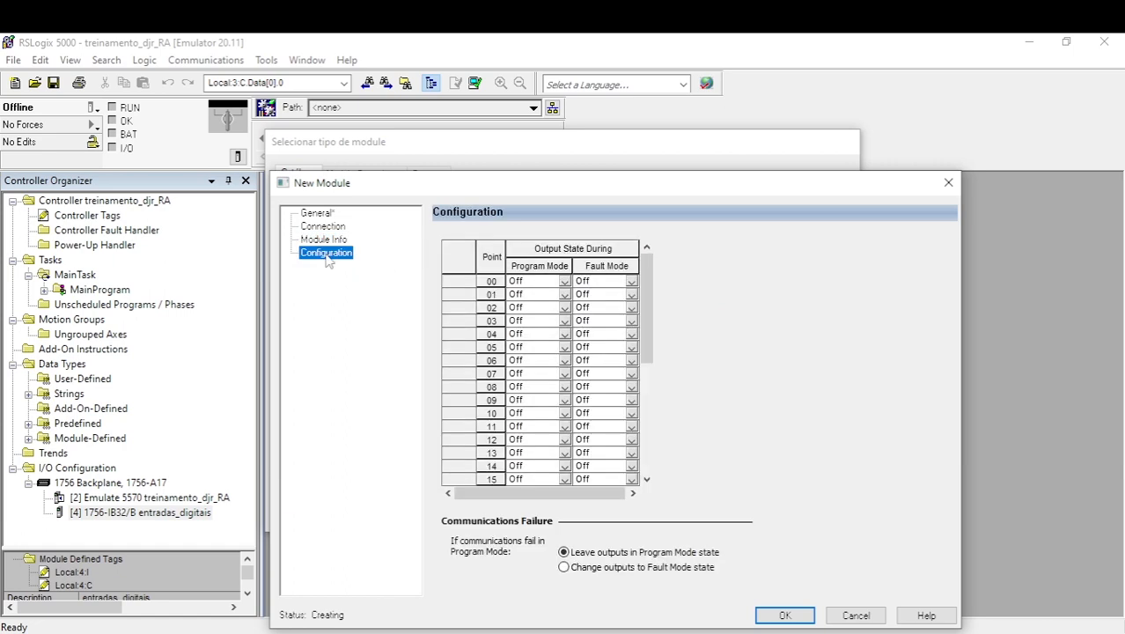
{"action": "left_click", "coordinate": [565, 295]}
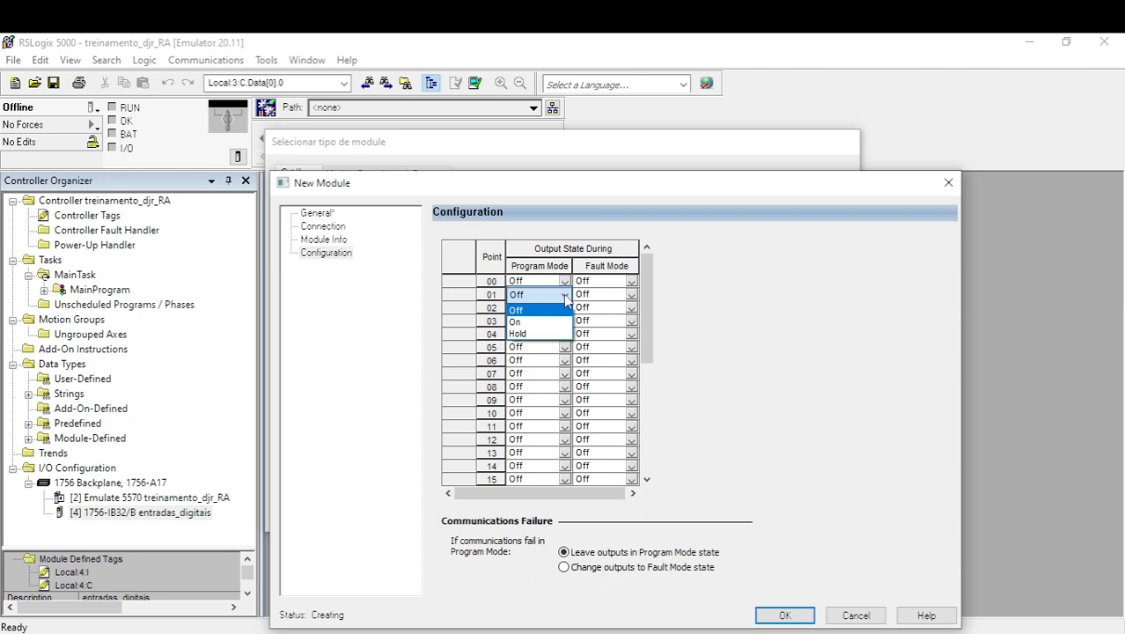
{"action": "left_click", "coordinate": [565, 299]}
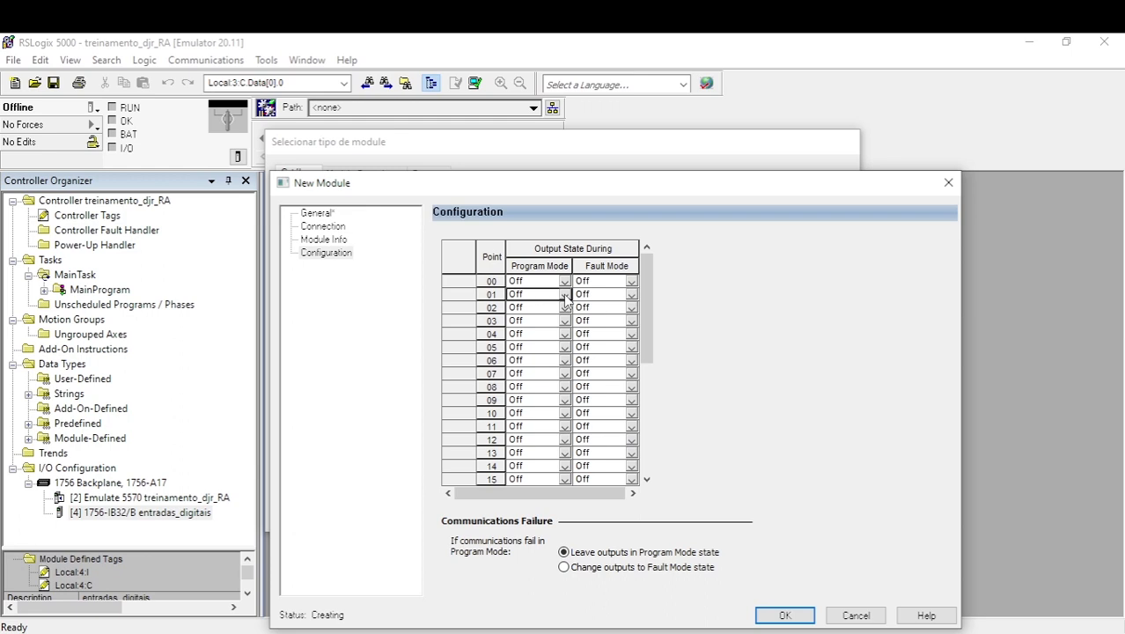
{"action": "left_click", "coordinate": [632, 297]}
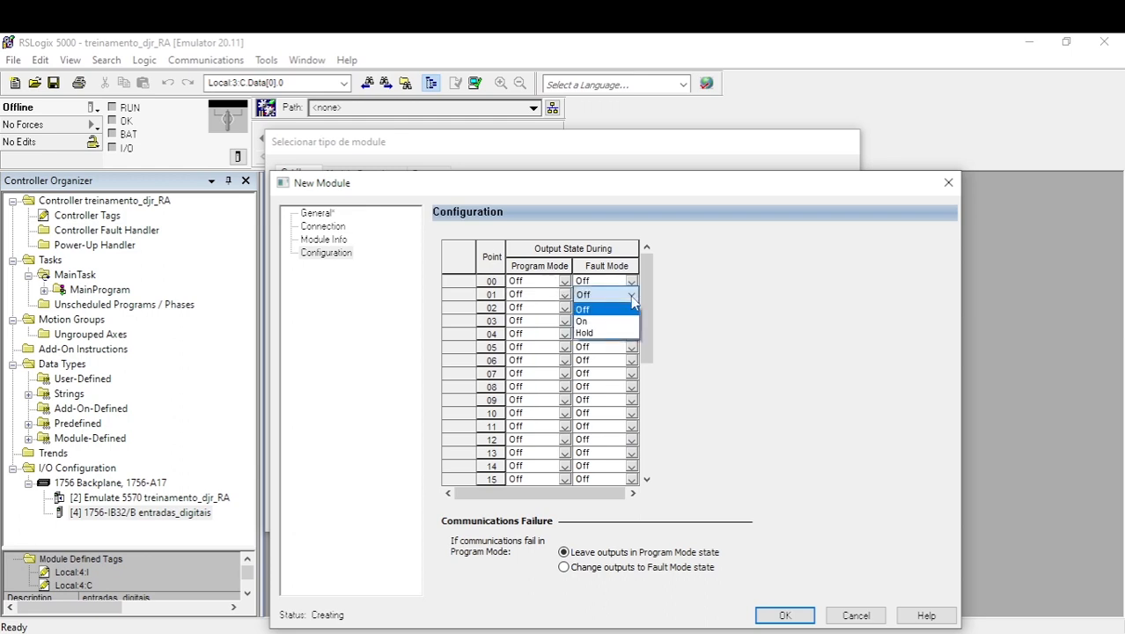
{"action": "left_click", "coordinate": [632, 299]}
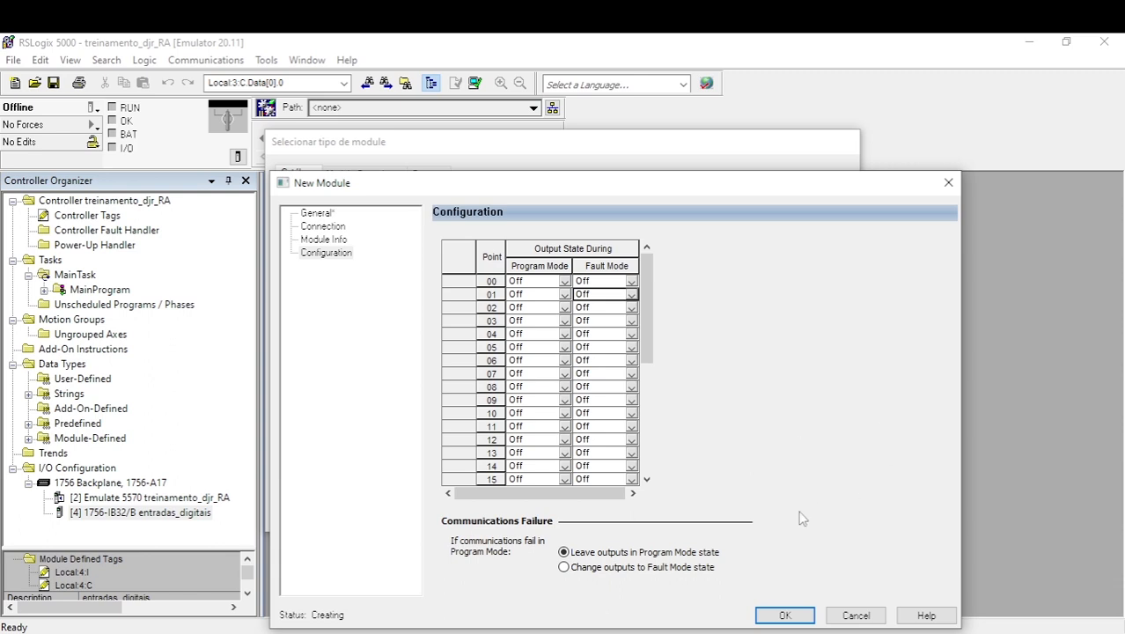
{"action": "left_click", "coordinate": [783, 616]}
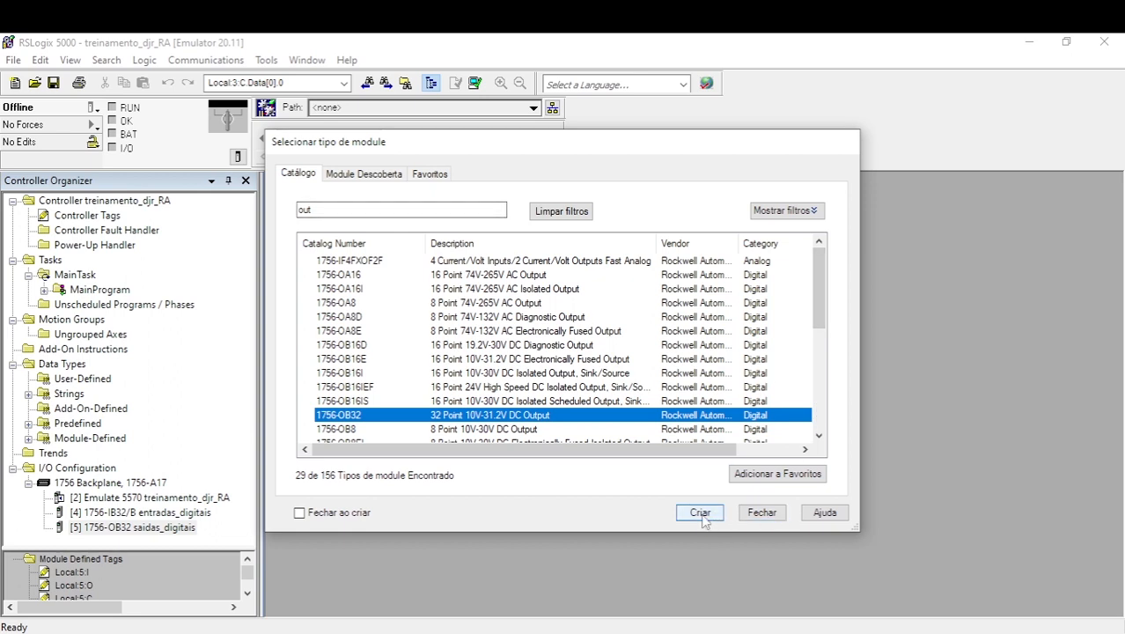
{"action": "left_click", "coordinate": [756, 513]}
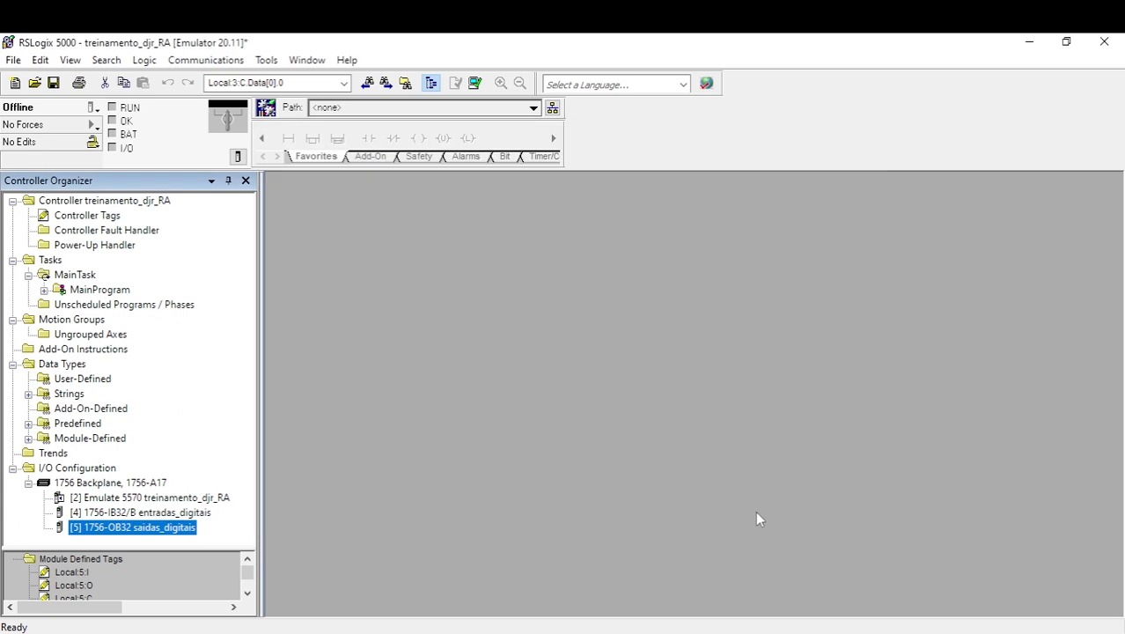
Step: Examine the general properties of the entradas_digitais module in slot 4 and the saidas_digitais module in slot 5
{"action": "left_click", "coordinate": [94, 498]}
{"action": "left_click", "coordinate": [112, 527]}
{"action": "left_click", "coordinate": [130, 516]}
{"action": "left_click", "coordinate": [117, 527]}
{"action": "left_click", "coordinate": [113, 516]}
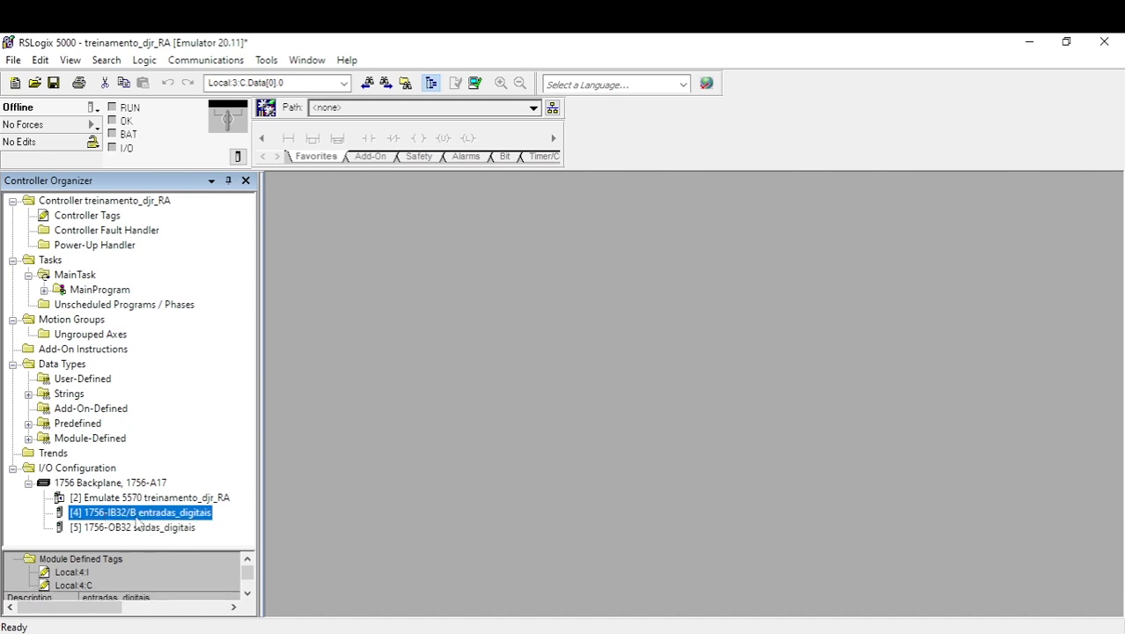
{"action": "double_click", "coordinate": [138, 516]}
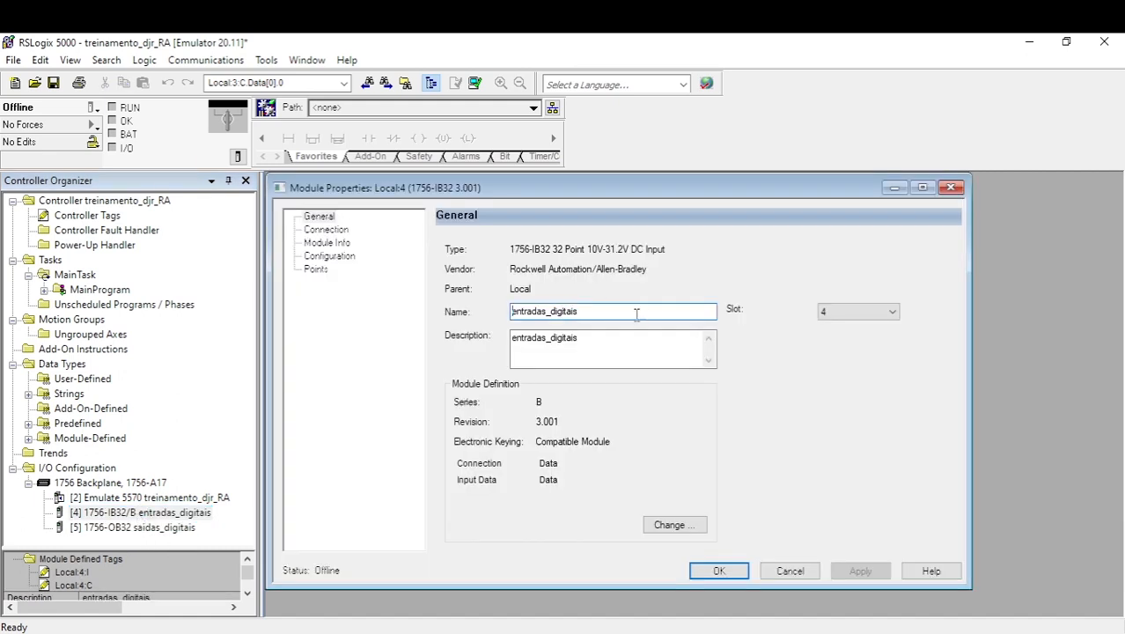
{"action": "left_click", "coordinate": [951, 188]}
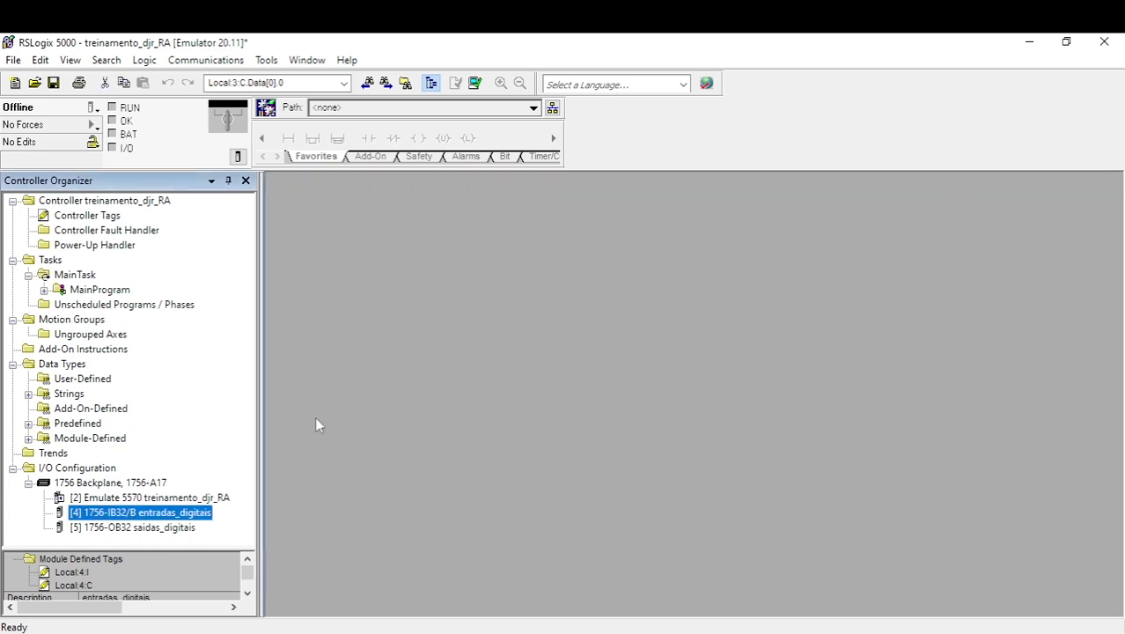
{"action": "double_click", "coordinate": [175, 528]}
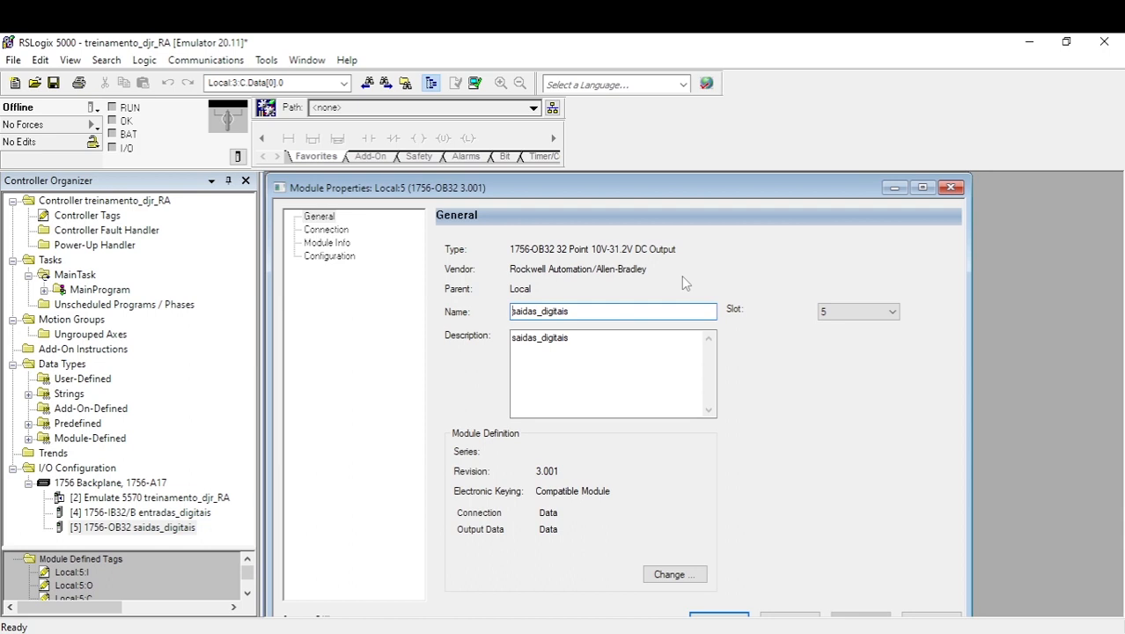
{"action": "left_click", "coordinate": [949, 188]}
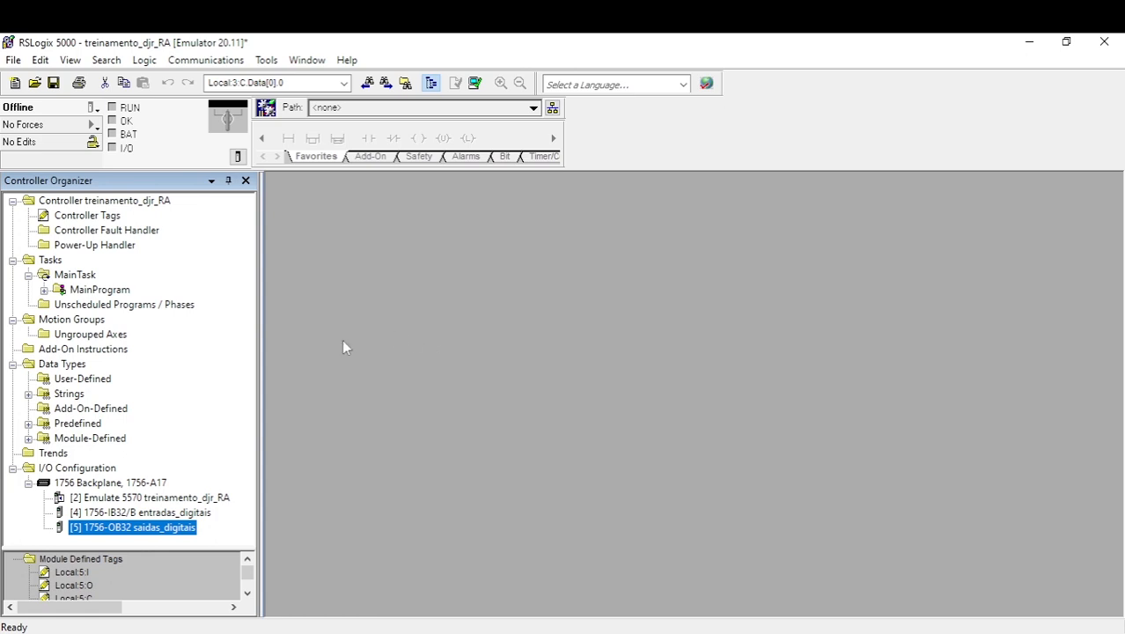
Step: Go online with the RSLogix 5000 Emulator in slot 02 of the AB_VBP-1 virtual chassis and download the treinamento_djr_RA project to it
{"action": "left_click", "coordinate": [203, 61]}
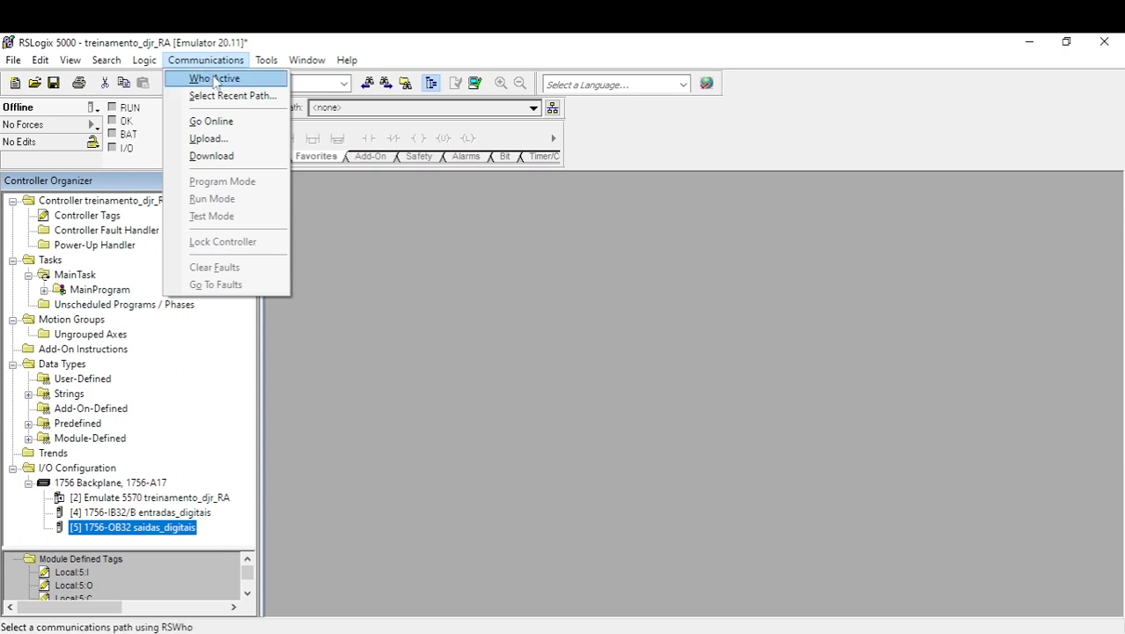
{"action": "left_click", "coordinate": [221, 82]}
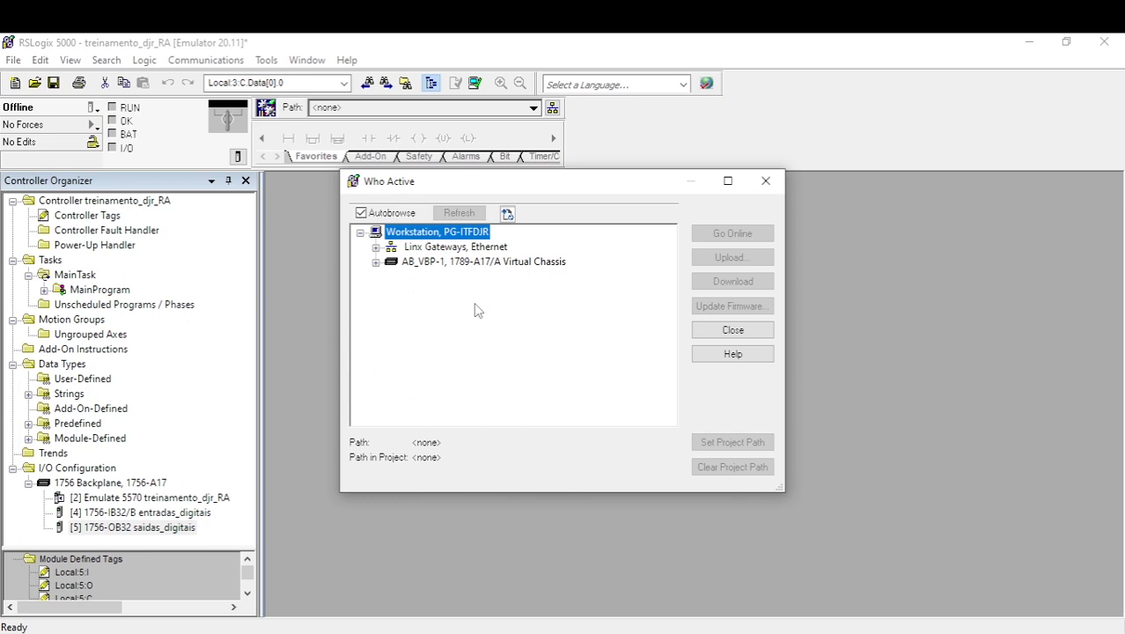
{"action": "left_click", "coordinate": [437, 264]}
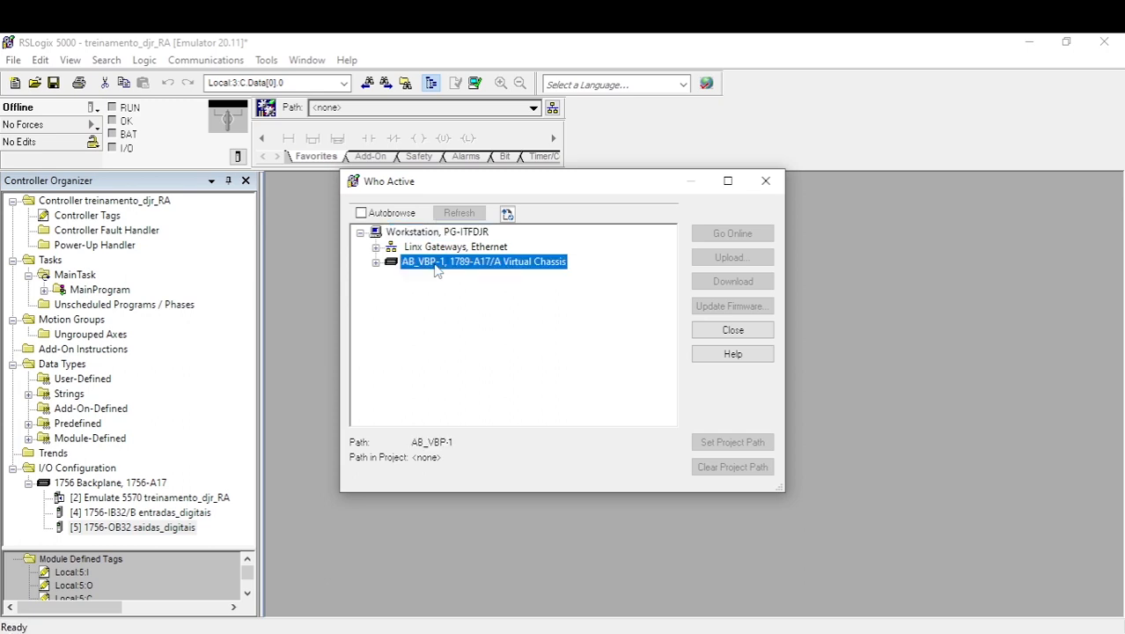
{"action": "left_click", "coordinate": [376, 262]}
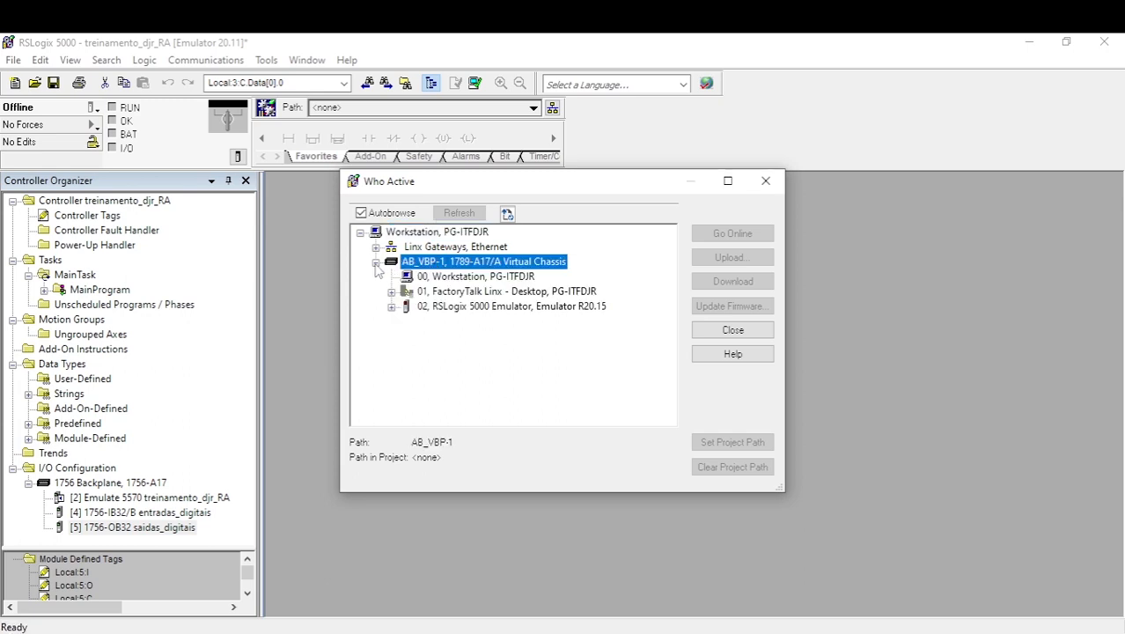
{"action": "left_click", "coordinate": [453, 308]}
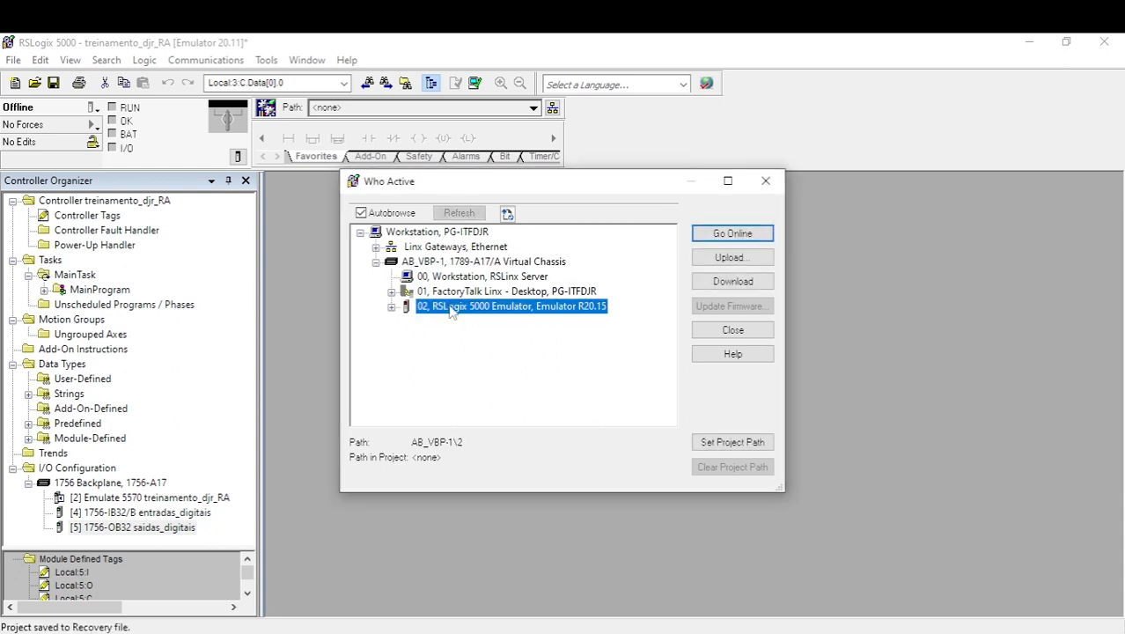
{"action": "left_click", "coordinate": [391, 307]}
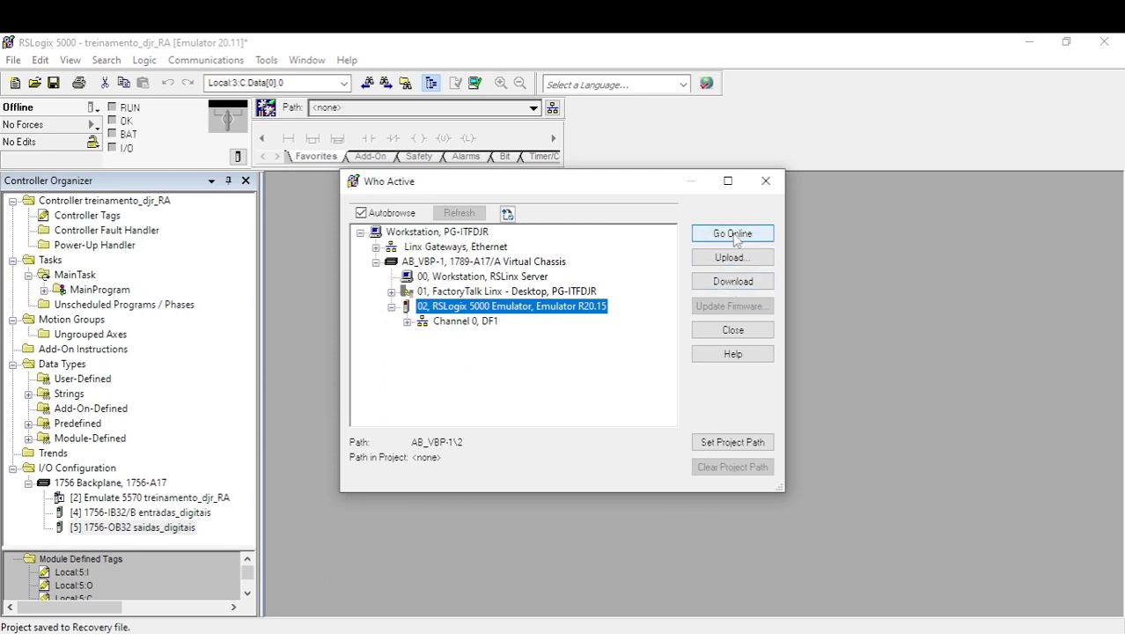
{"action": "left_click", "coordinate": [736, 239]}
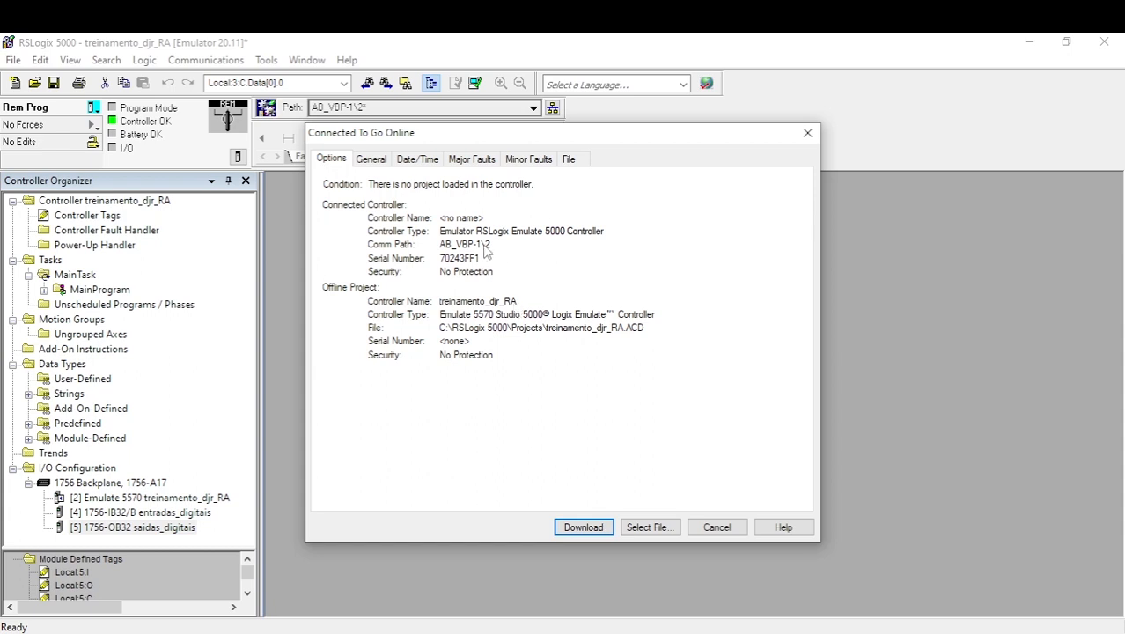
{"action": "left_click", "coordinate": [576, 529]}
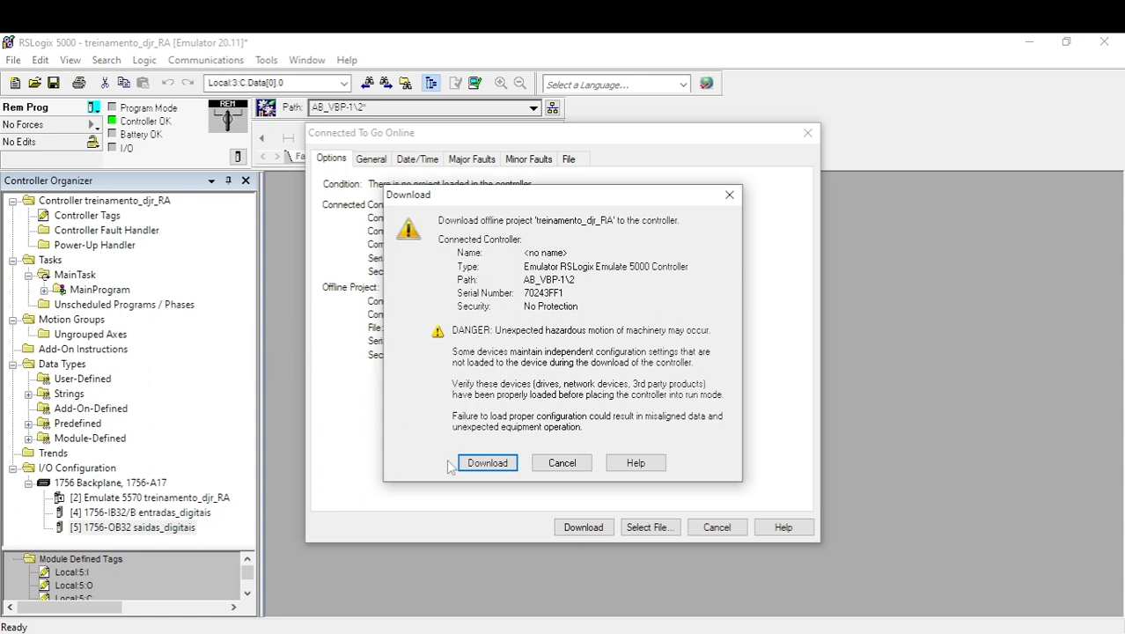
{"action": "left_click", "coordinate": [486, 463]}
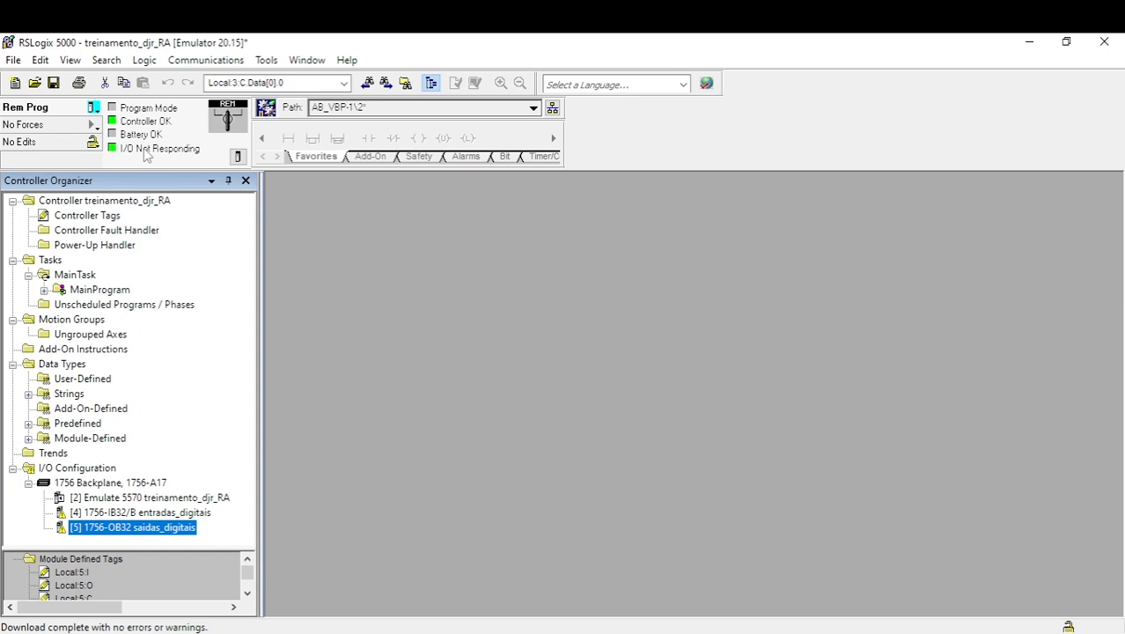
Step: Check the slot 4 and slot 5 I/O modules against the emulated chassis in Studio 5000 Logix Emulate, and return to RSLogix 5000
{"action": "left_click", "coordinate": [95, 514]}
{"action": "left_click", "coordinate": [93, 527]}
{"action": "left_click", "coordinate": [102, 515]}
{"action": "left_click", "coordinate": [97, 527]}
{"action": "key", "text": "alt+Tab"}
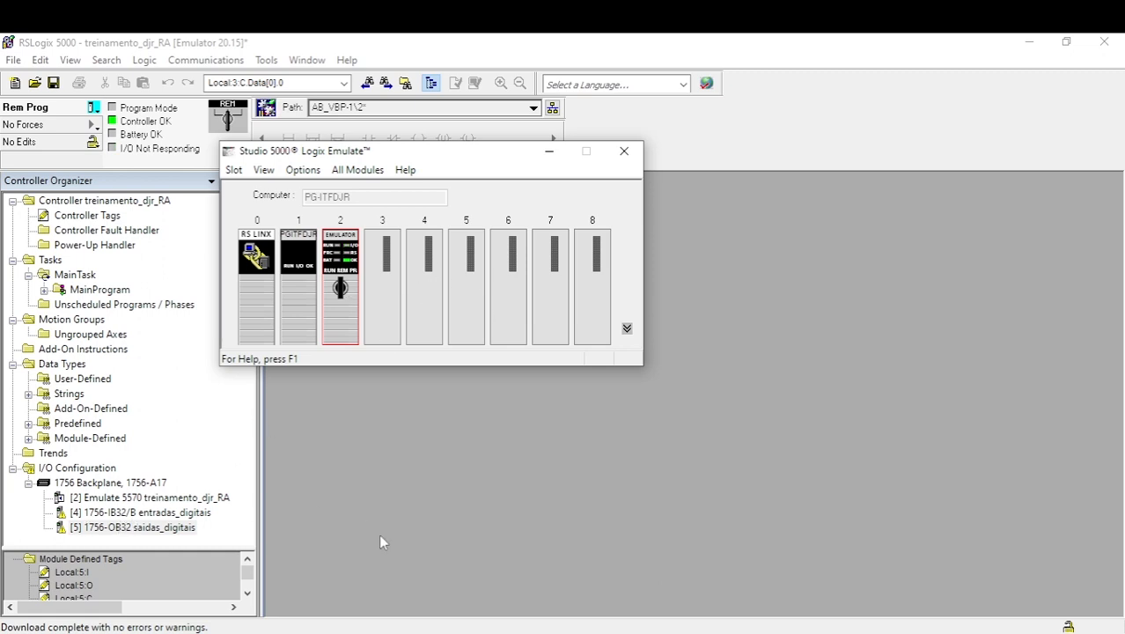
{"action": "left_click", "coordinate": [549, 154]}
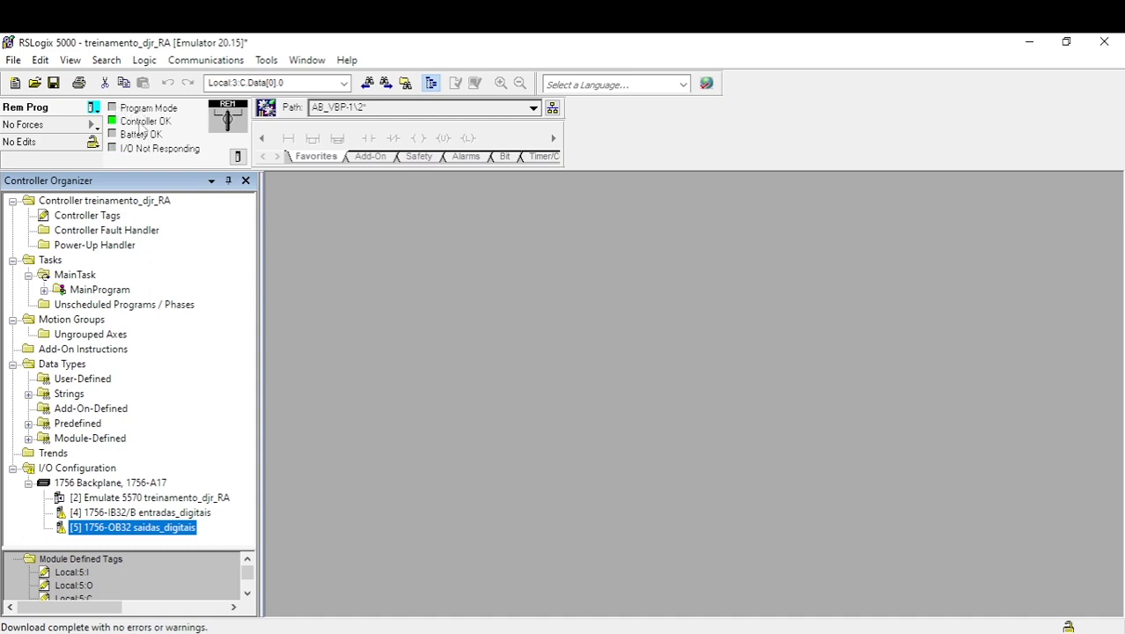
Step: Examine the available controller modes and the slot 2 emulator's status in Studio 5000 Logix Emulate, and return to RSLogix 5000
{"action": "left_click", "coordinate": [93, 108]}
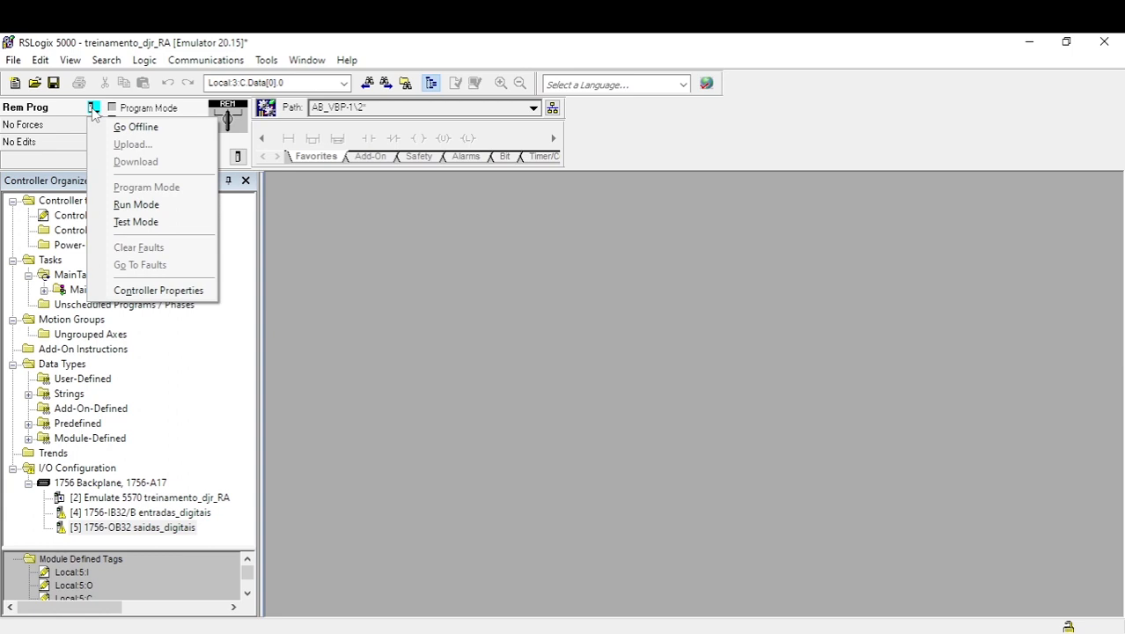
{"action": "left_click", "coordinate": [400, 304]}
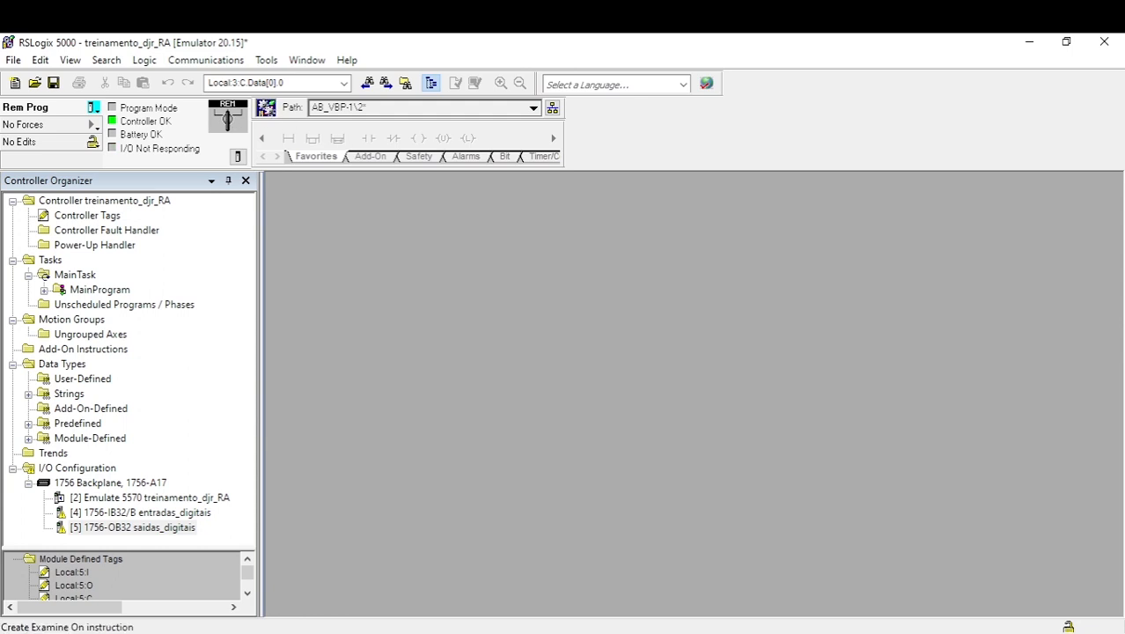
{"action": "left_click", "coordinate": [744, 581]}
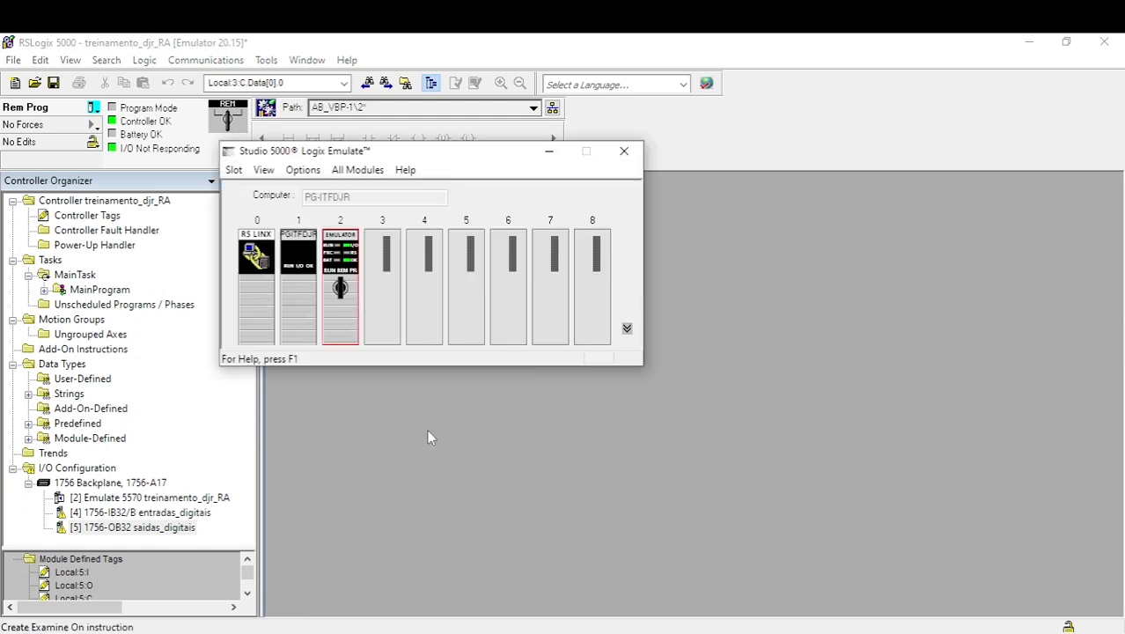
{"action": "mouse_move", "coordinate": [354, 274]}
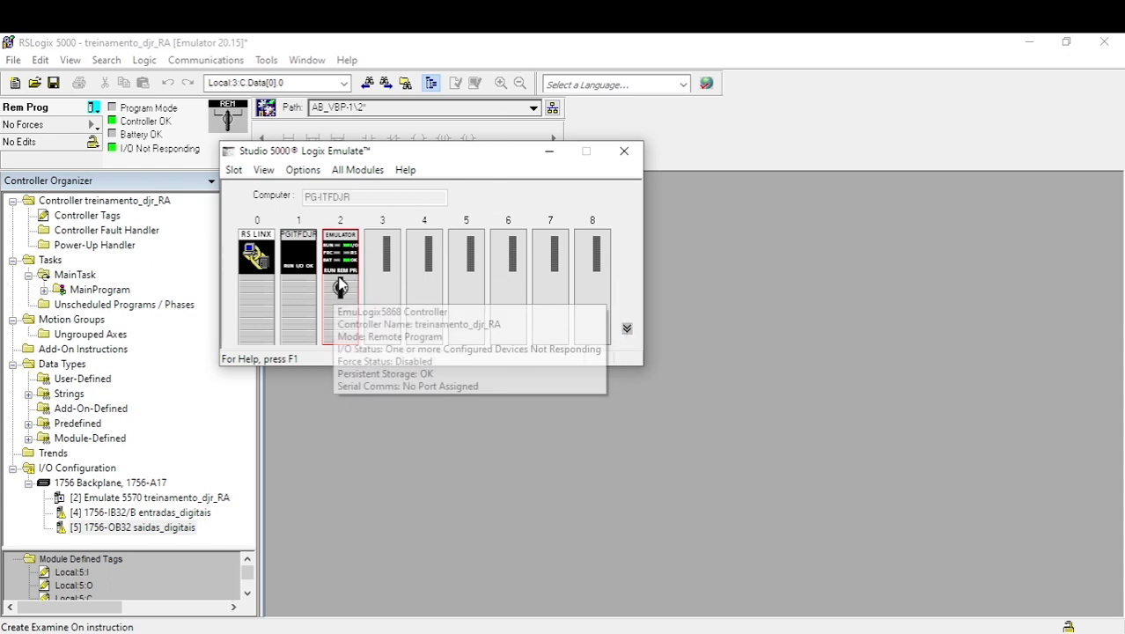
{"action": "left_click", "coordinate": [549, 152]}
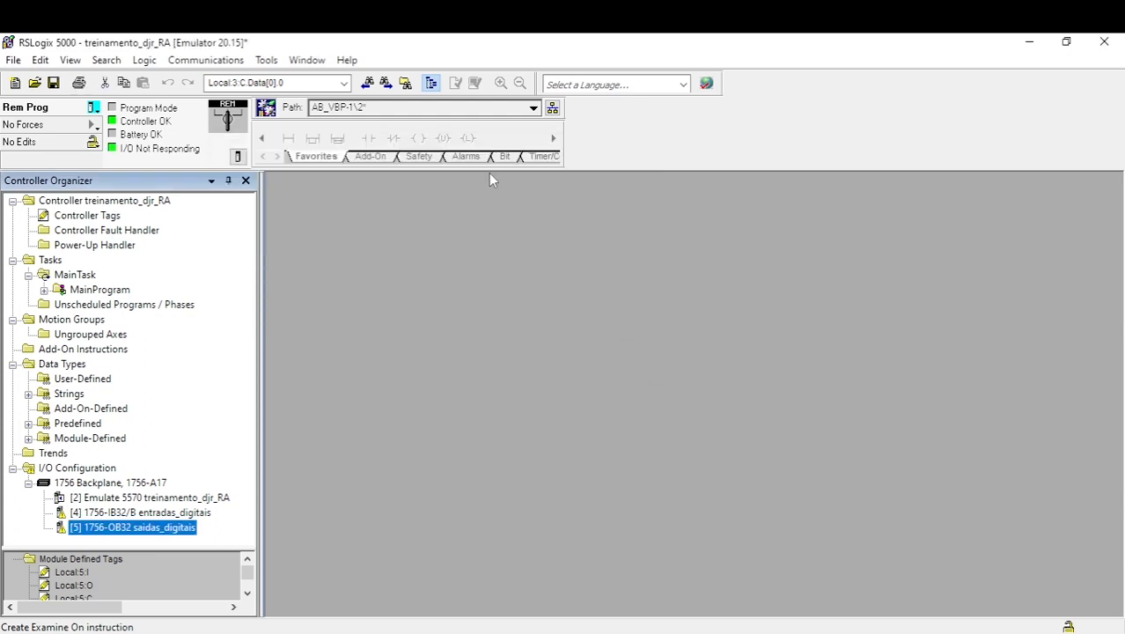
Step: Change the online controller's mode to Remote Run
{"action": "left_click", "coordinate": [93, 108]}
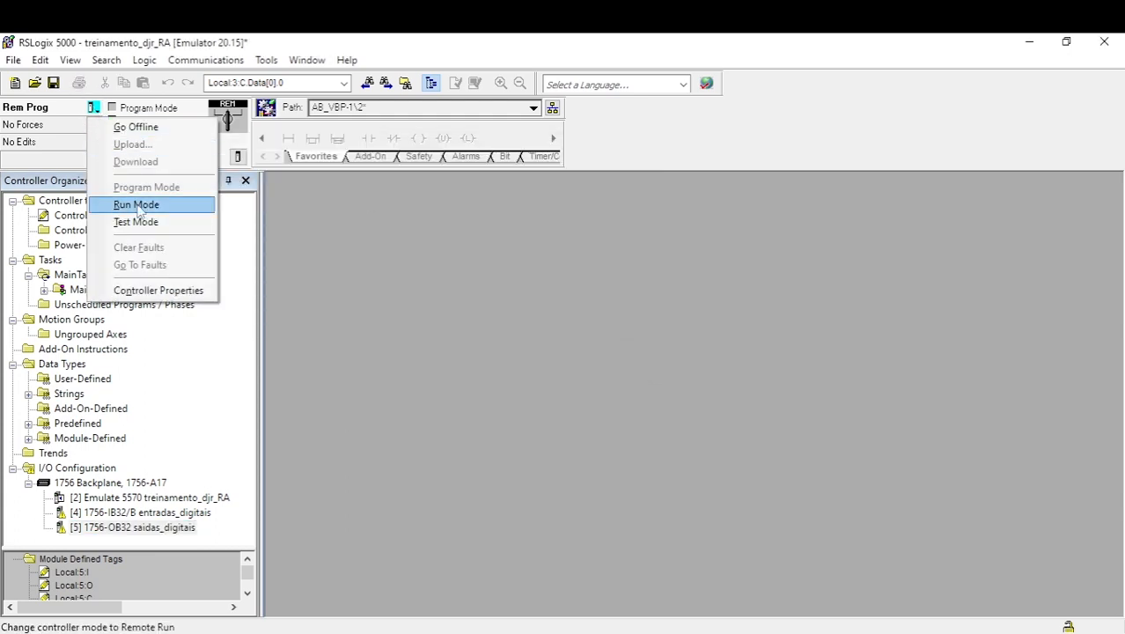
{"action": "left_click", "coordinate": [136, 205]}
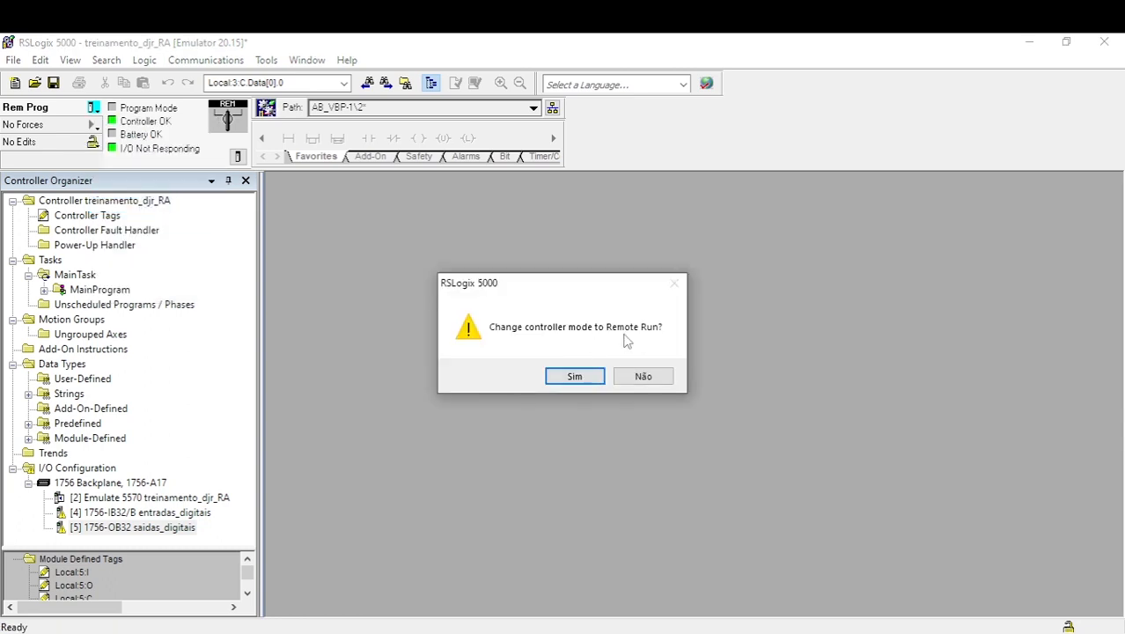
{"action": "left_click", "coordinate": [572, 380]}
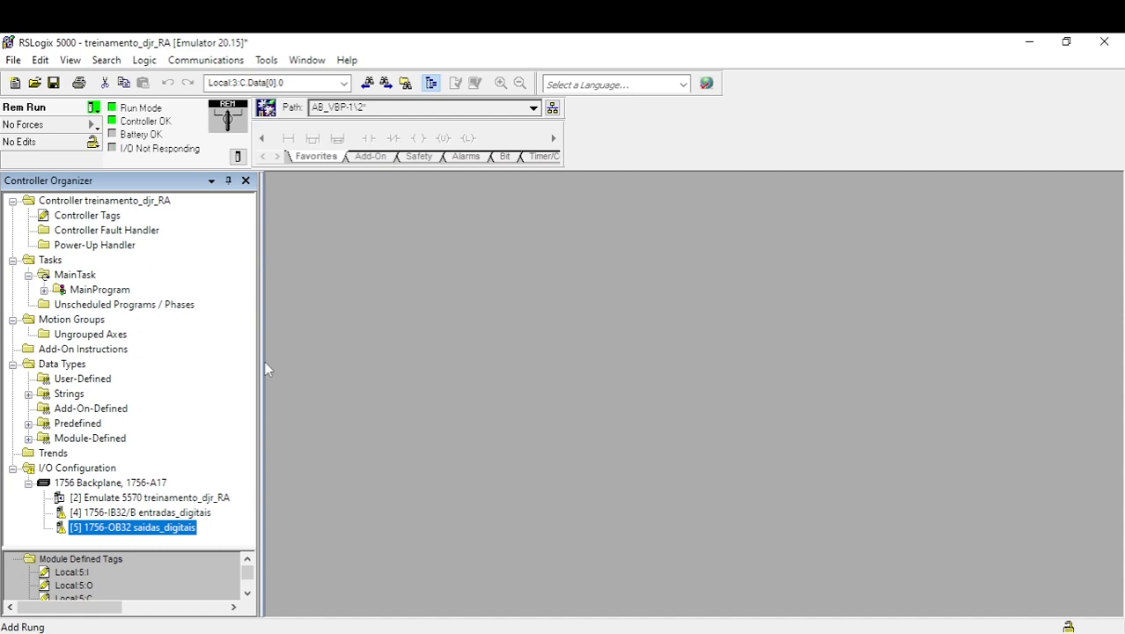
Step: Open the MainRoutine ladder diagram of MainProgram under MainTask
{"action": "left_click", "coordinate": [87, 291]}
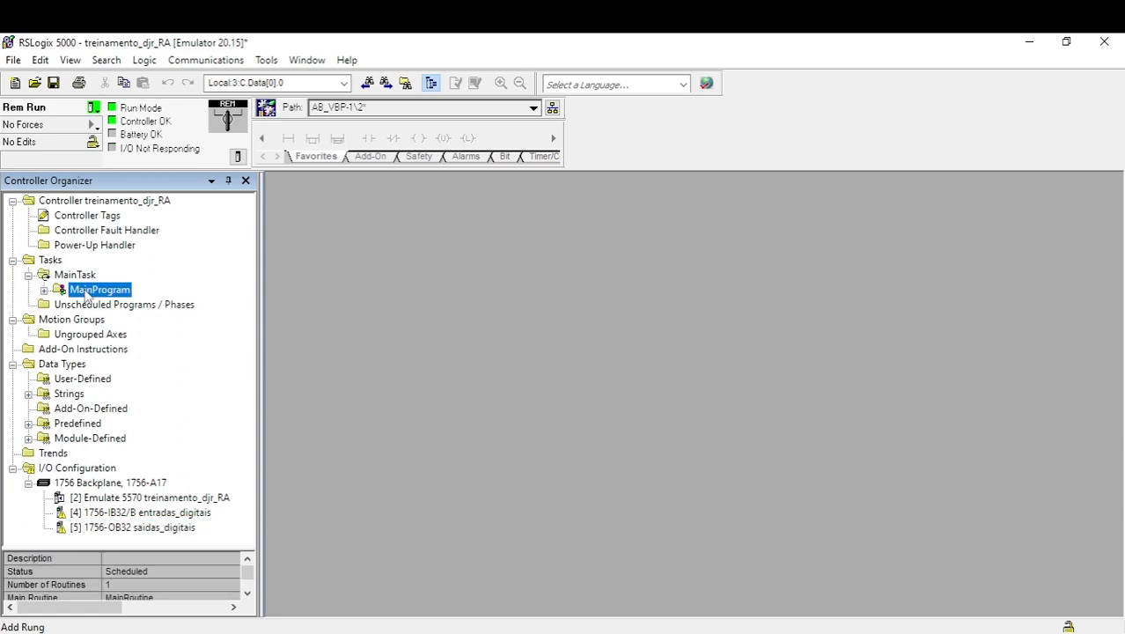
{"action": "left_click", "coordinate": [71, 277]}
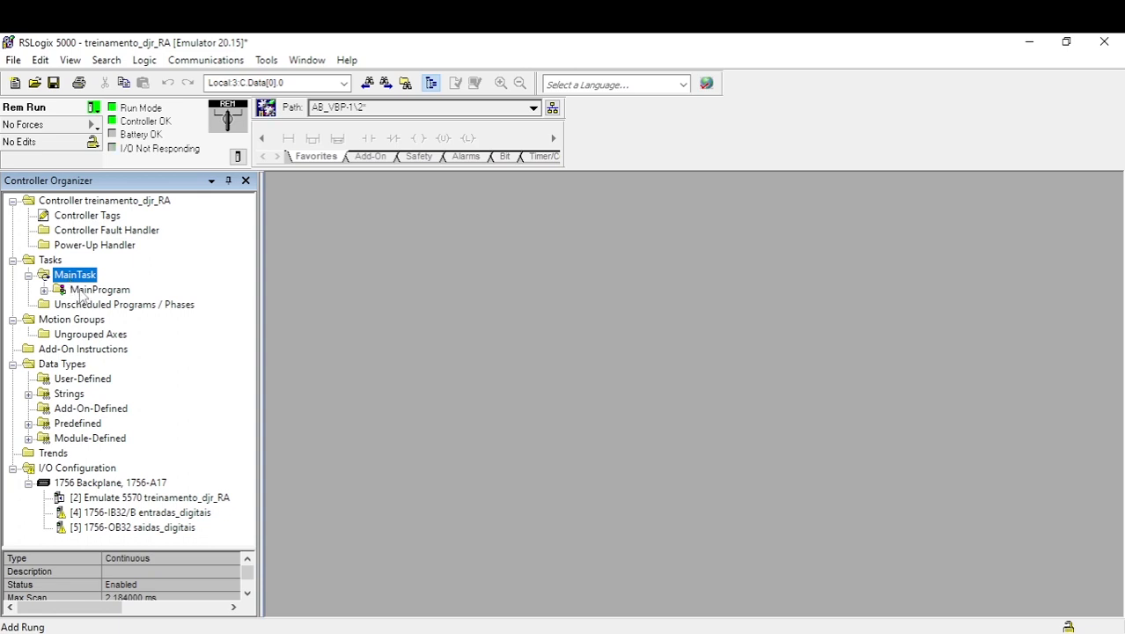
{"action": "left_click", "coordinate": [82, 294]}
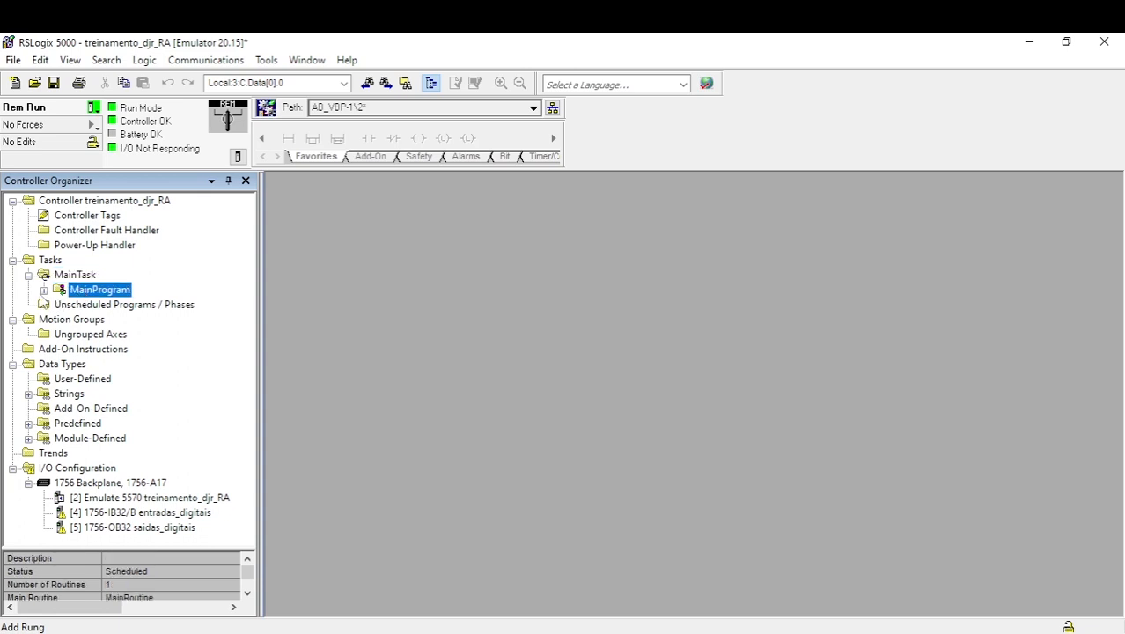
{"action": "left_click", "coordinate": [44, 292]}
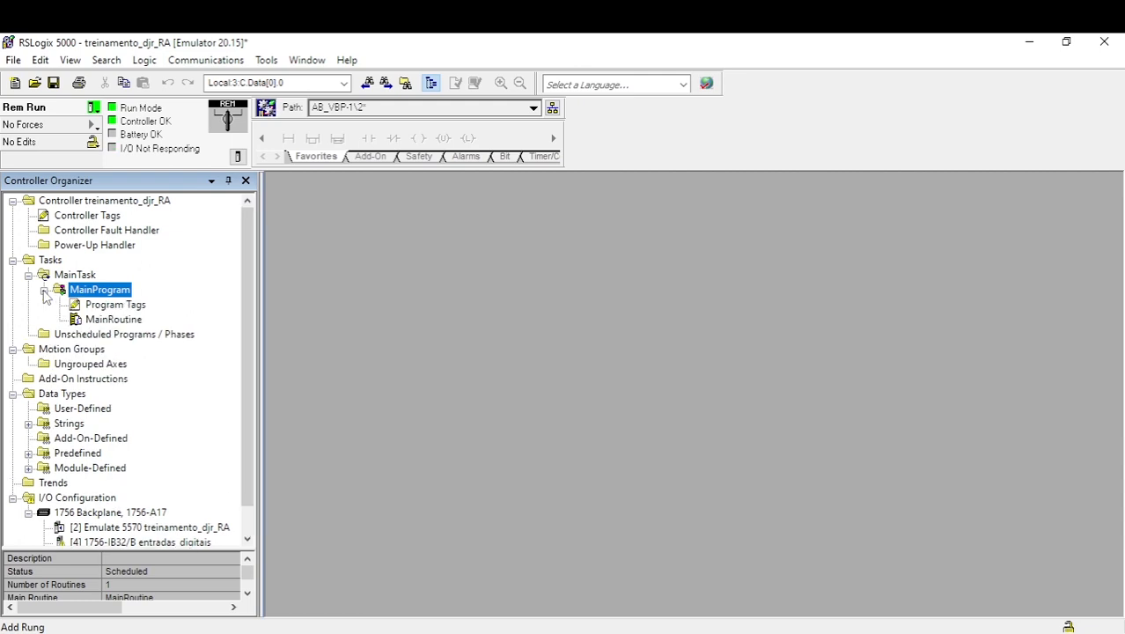
{"action": "left_click", "coordinate": [108, 321]}
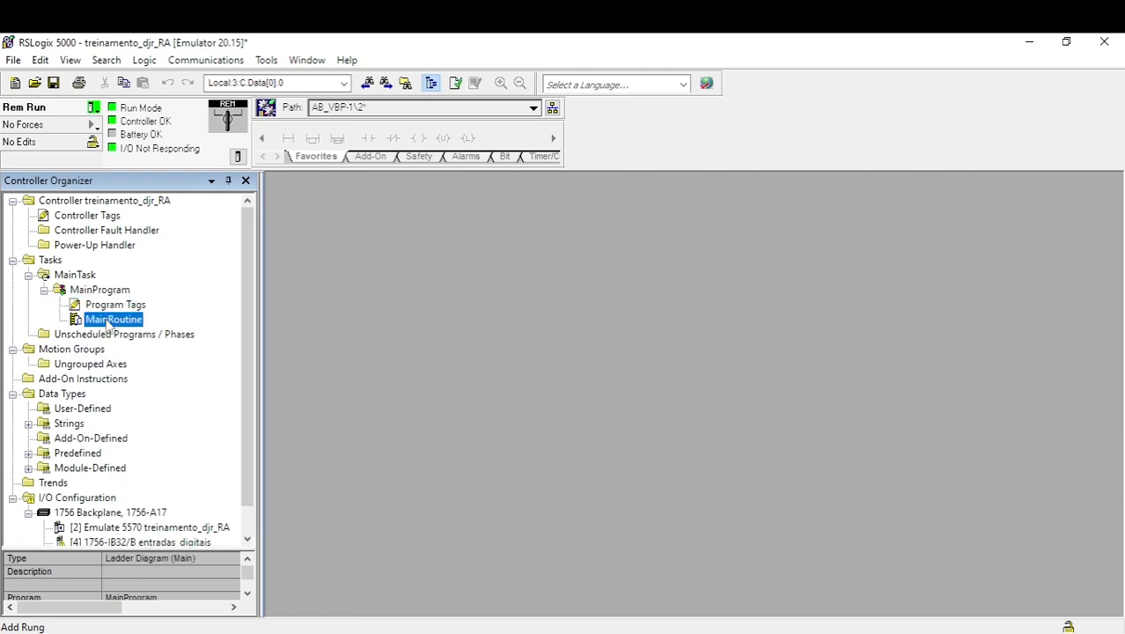
{"action": "double_click", "coordinate": [108, 320]}
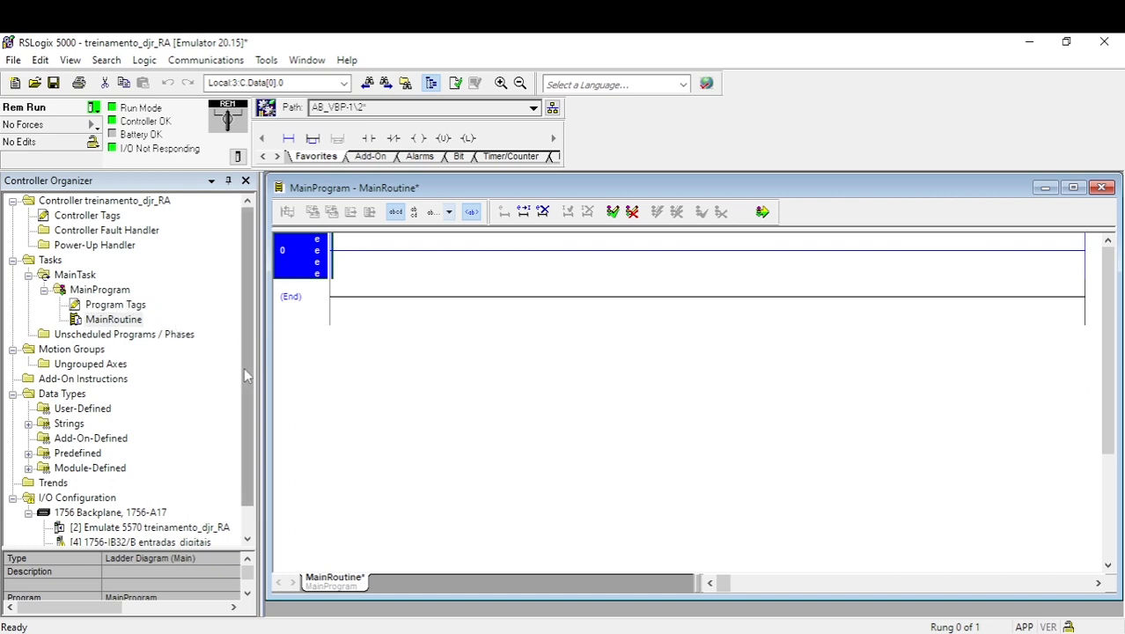
Step: Check the slot 2 emulated controller and the slot 4 entradas_digitais module in the I/O configuration
{"action": "left_click_drag", "start_coordinate": [244, 367], "coordinate": [244, 392]}
{"action": "left_click", "coordinate": [172, 499]}
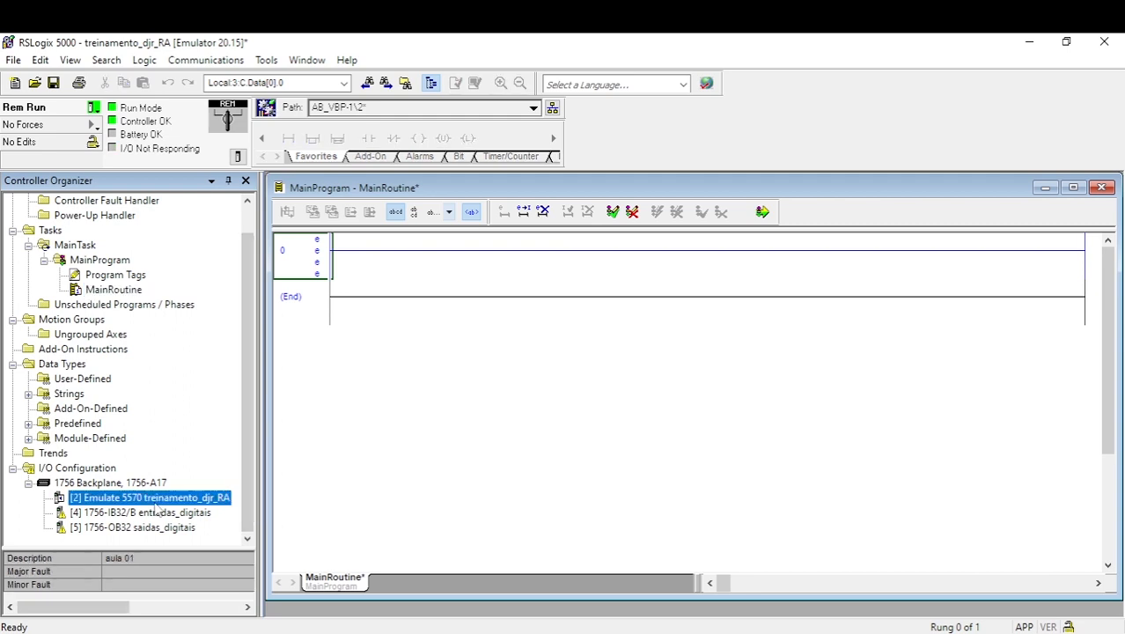
{"action": "left_click", "coordinate": [121, 513]}
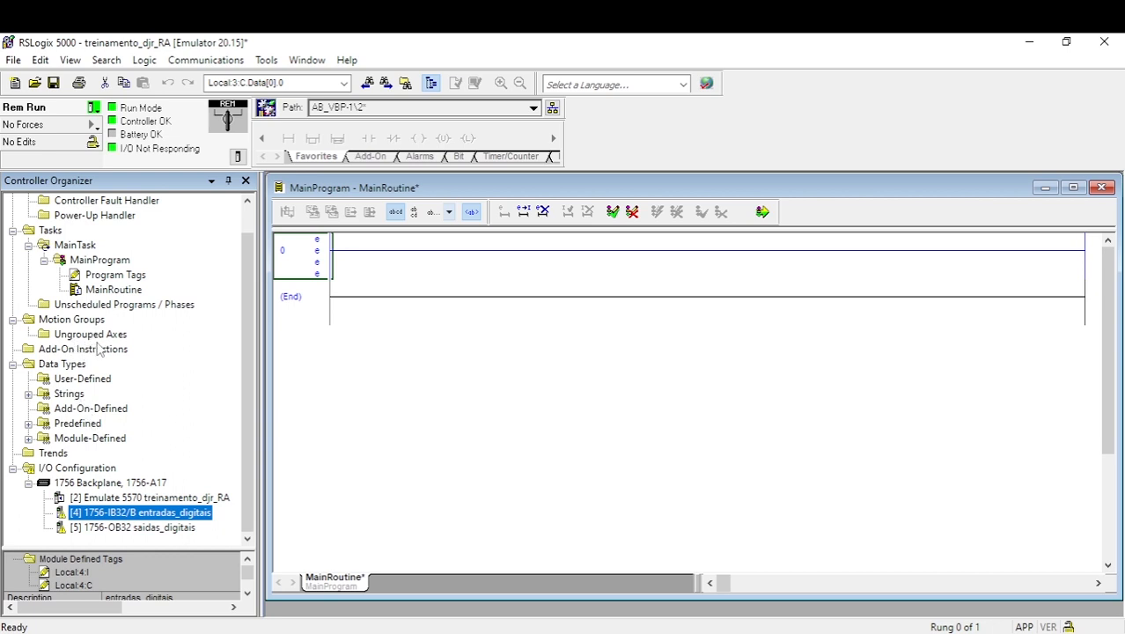
Step: Open MainProgram's program tags and examine their editing and monitoring views
{"action": "scroll", "coordinate": [250, 368], "scroll_direction": "up", "scroll_amount": 1}
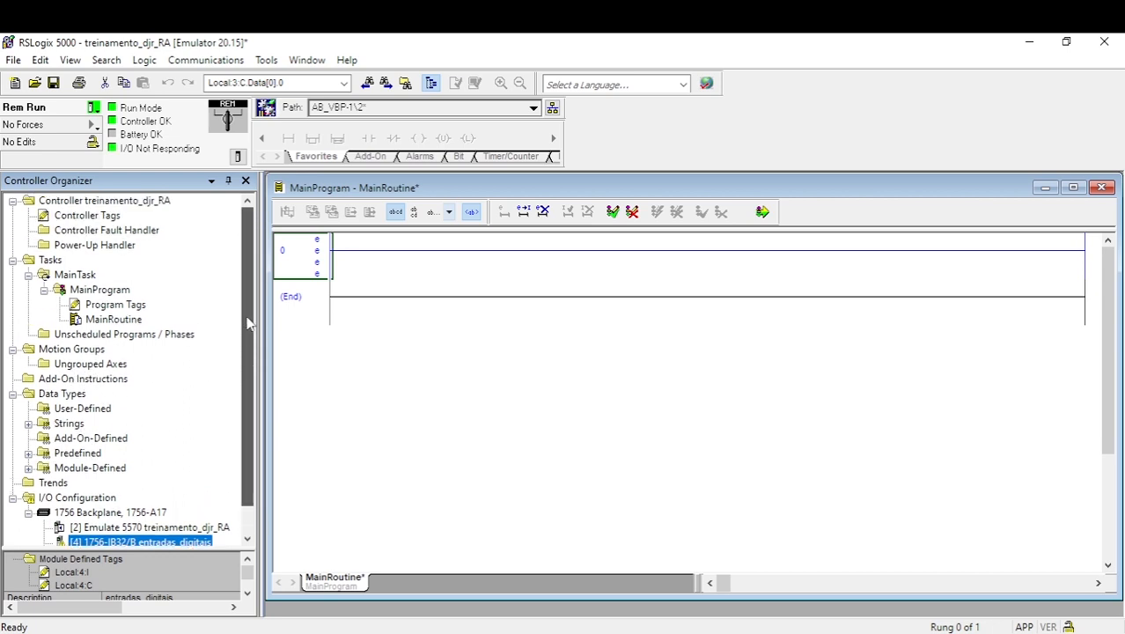
{"action": "left_click", "coordinate": [117, 304]}
{"action": "double_click", "coordinate": [117, 305]}
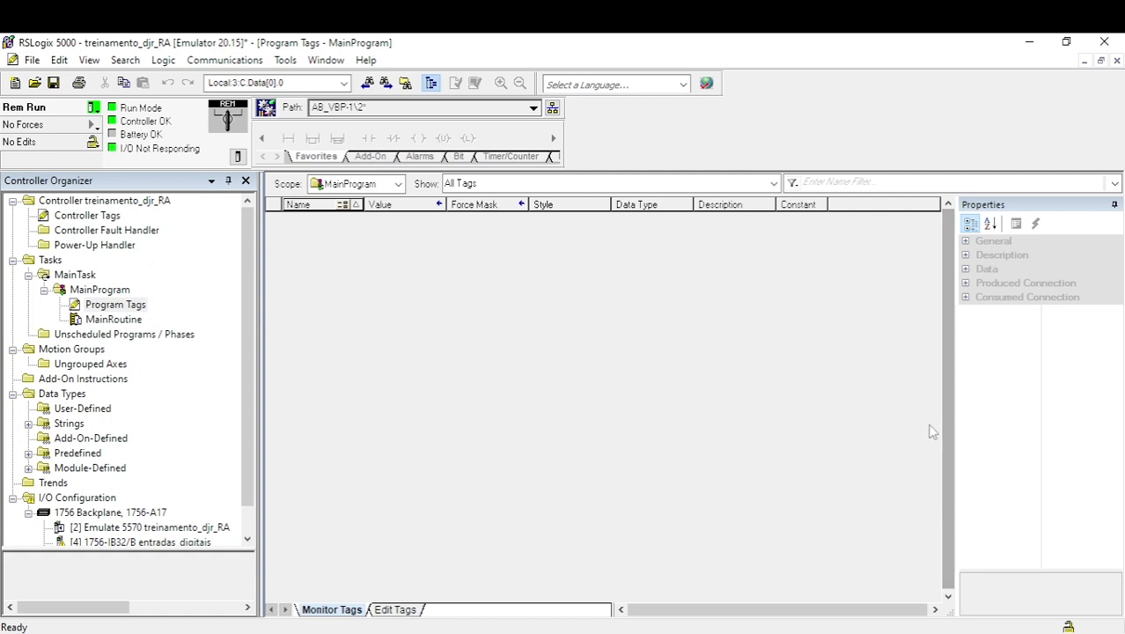
{"action": "left_click", "coordinate": [396, 609]}
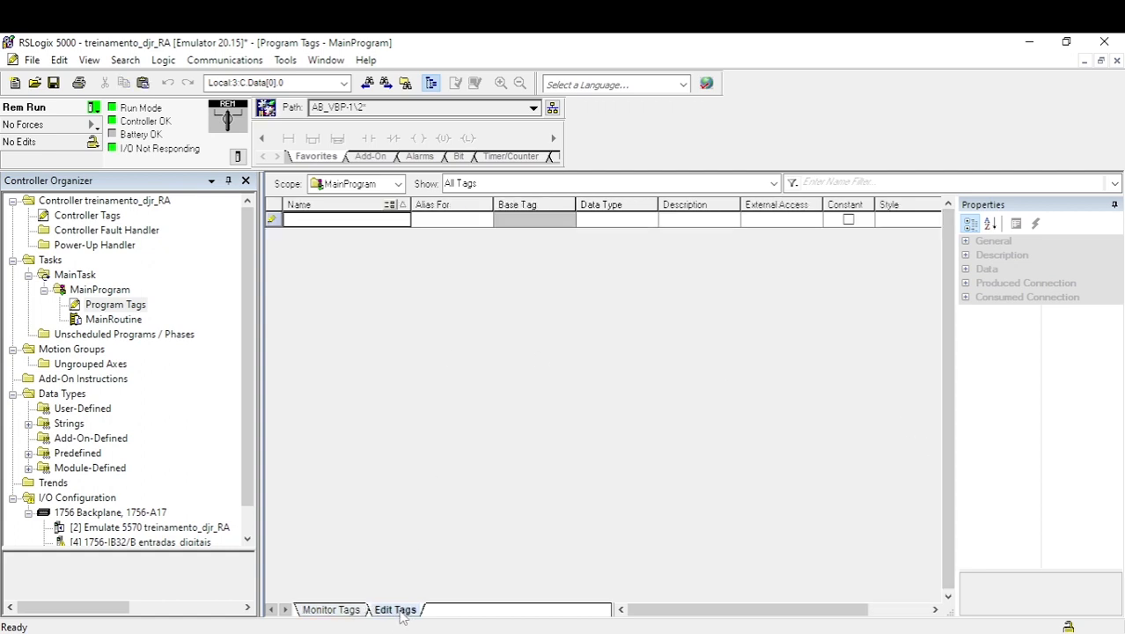
{"action": "left_click", "coordinate": [334, 610]}
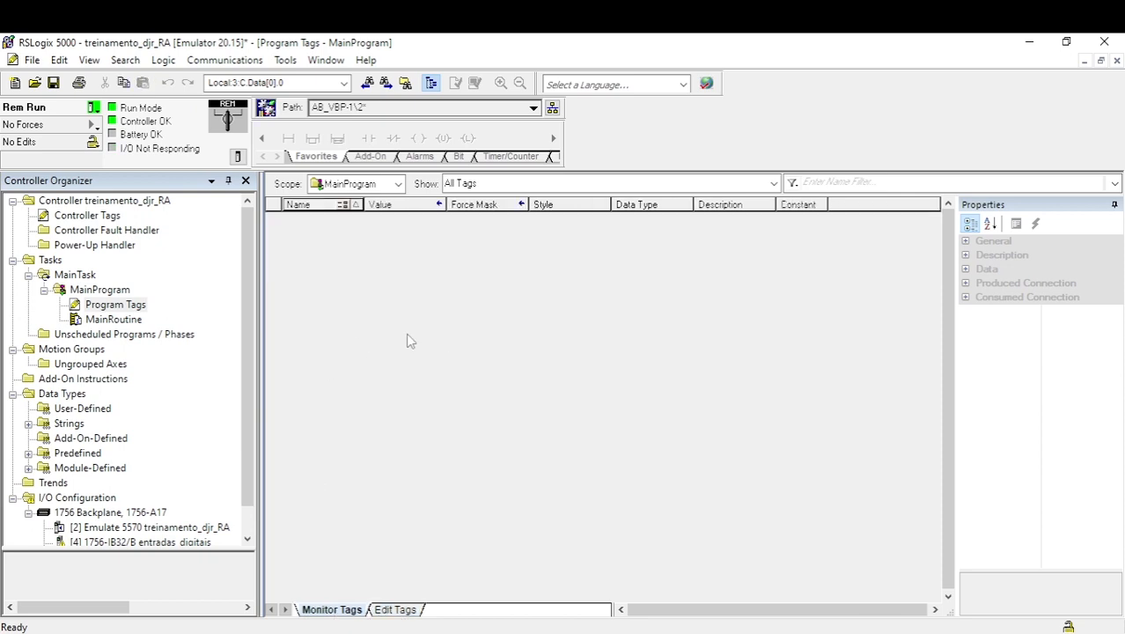
Step: Take the controller offline, and check the editing and monitoring views of MainProgram's tags while offline
{"action": "left_click", "coordinate": [94, 107]}
{"action": "left_click", "coordinate": [128, 131]}
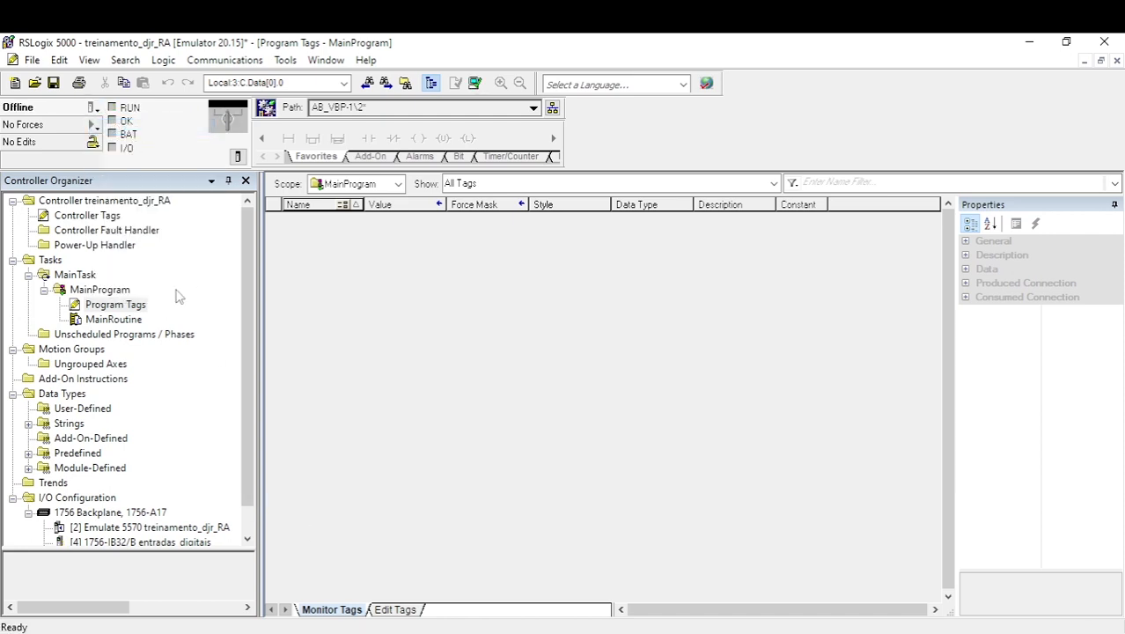
{"action": "left_click", "coordinate": [99, 306]}
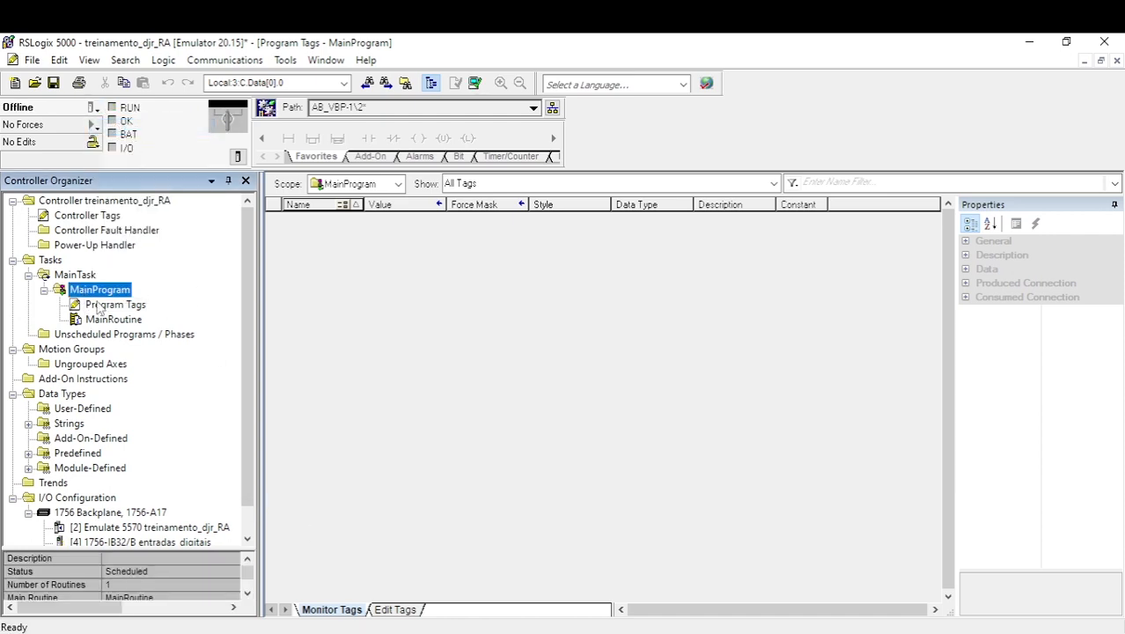
{"action": "left_click", "coordinate": [395, 609]}
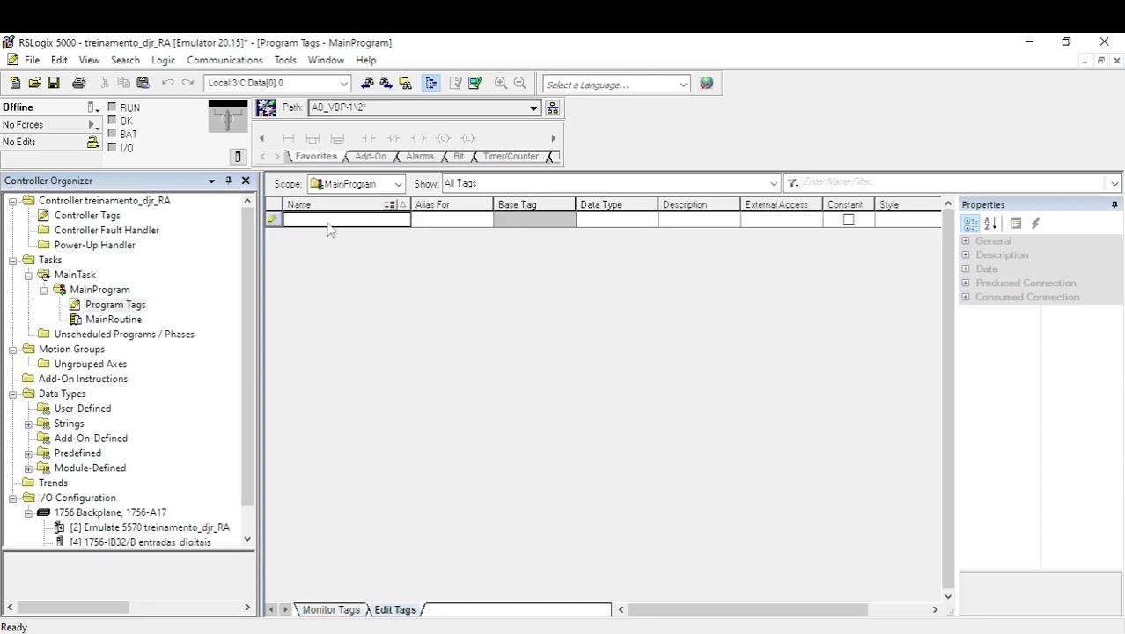
{"action": "left_click", "coordinate": [109, 321]}
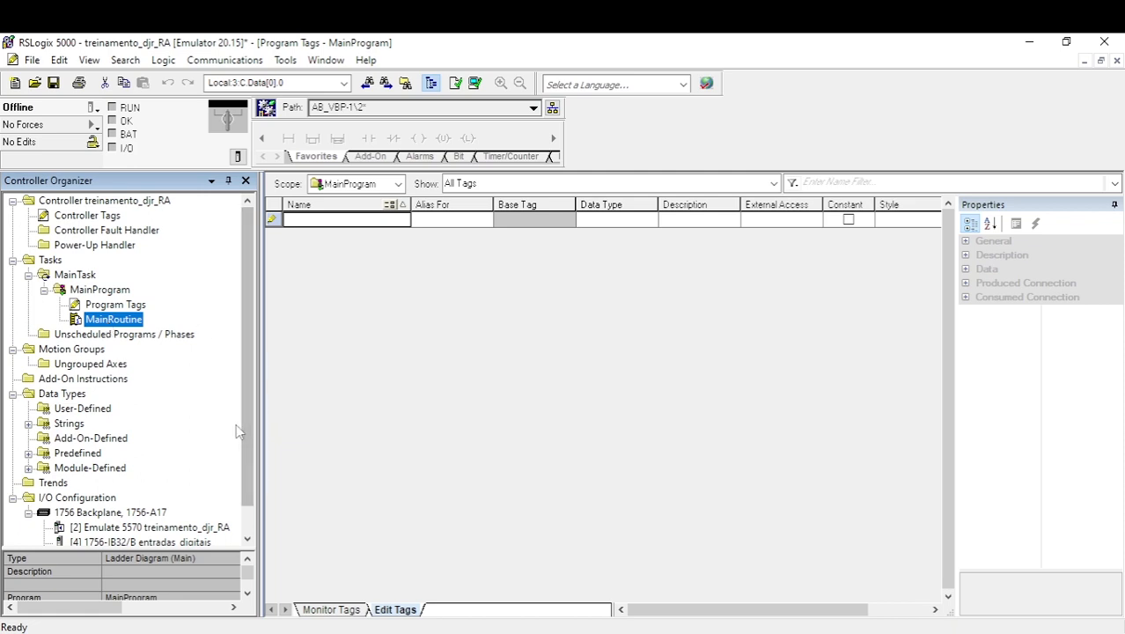
{"action": "left_click_drag", "start_coordinate": [245, 436], "coordinate": [248, 388]}
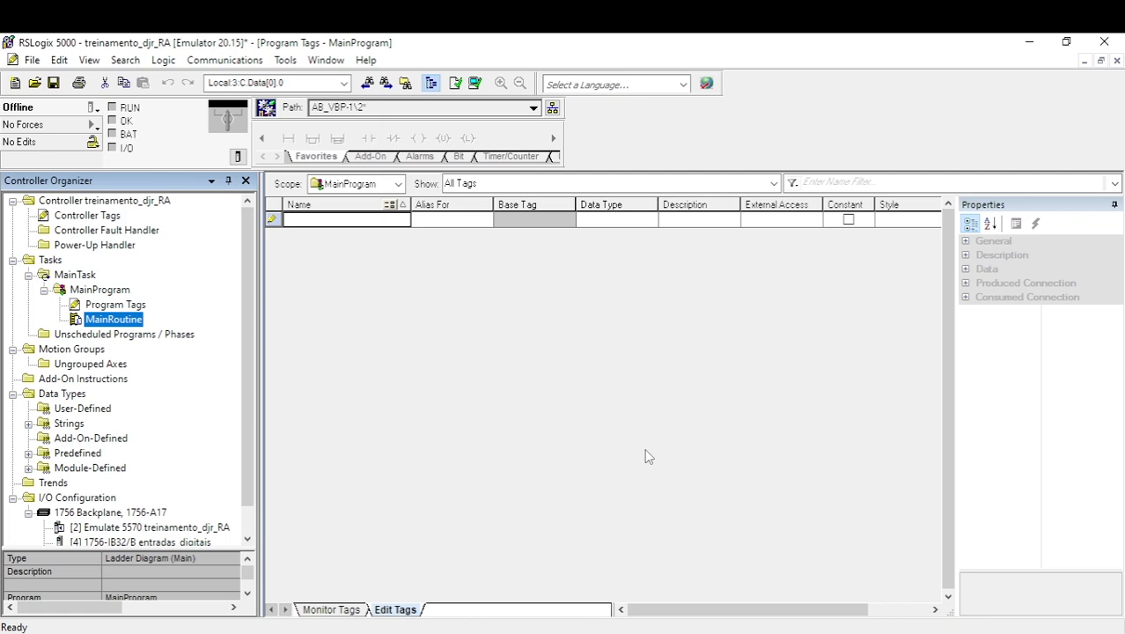
{"action": "left_click", "coordinate": [334, 612]}
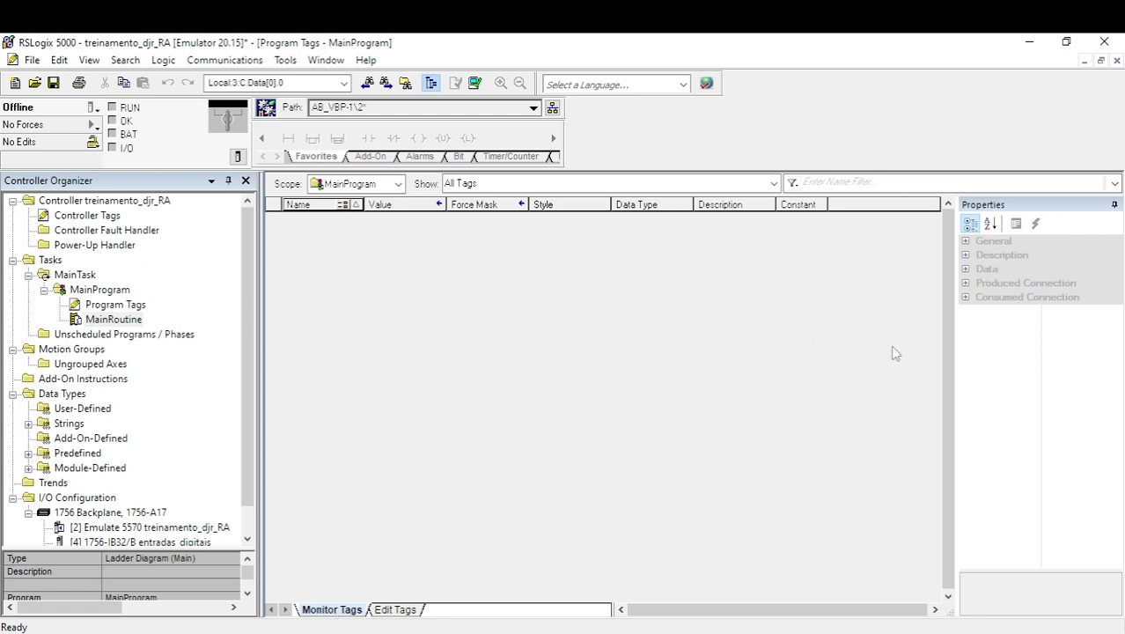
{"action": "mouse_move", "coordinate": [251, 367]}
{"action": "left_mouse_down"}
{"action": "mouse_move", "coordinate": [259, 427]}
{"action": "mouse_move", "coordinate": [248, 365]}
{"action": "left_mouse_up"}
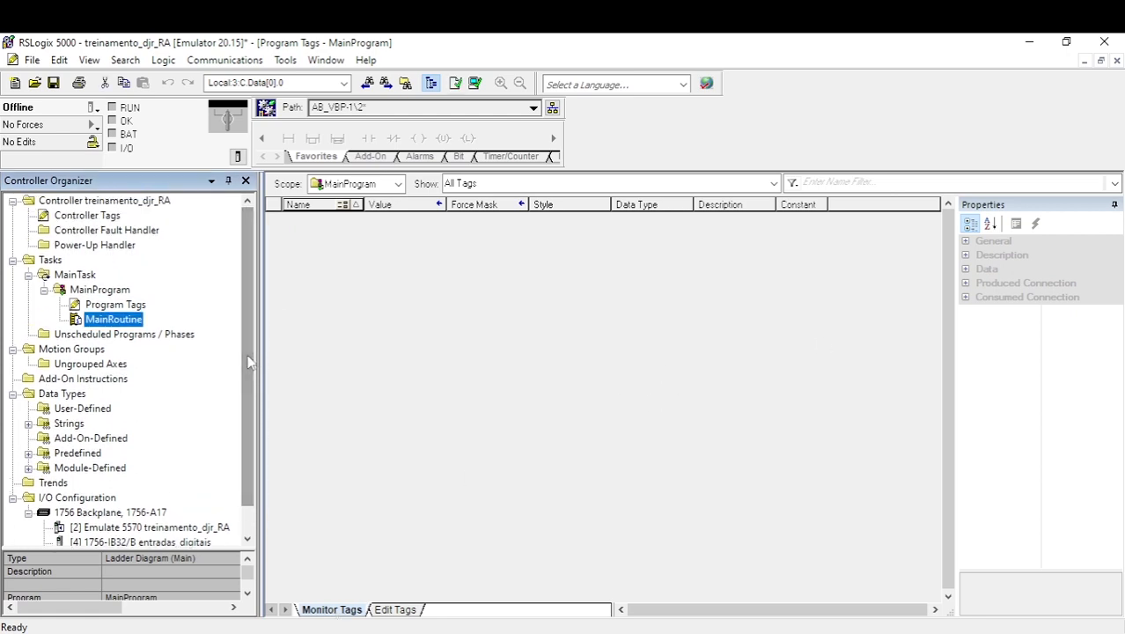
{"action": "left_click", "coordinate": [70, 350]}
{"action": "left_click", "coordinate": [112, 333]}
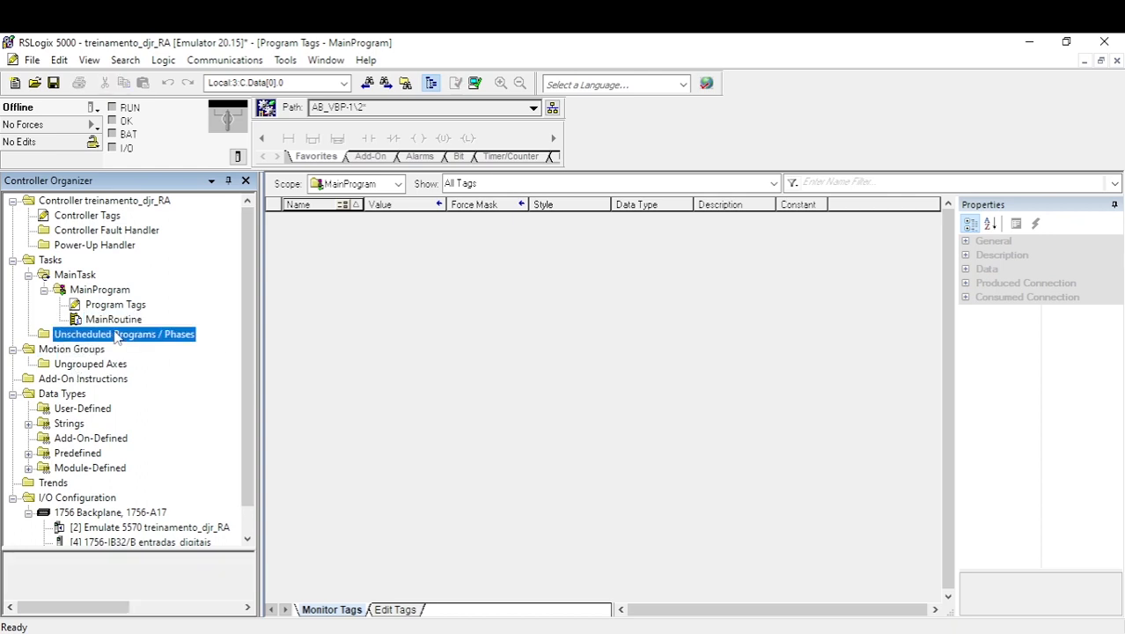